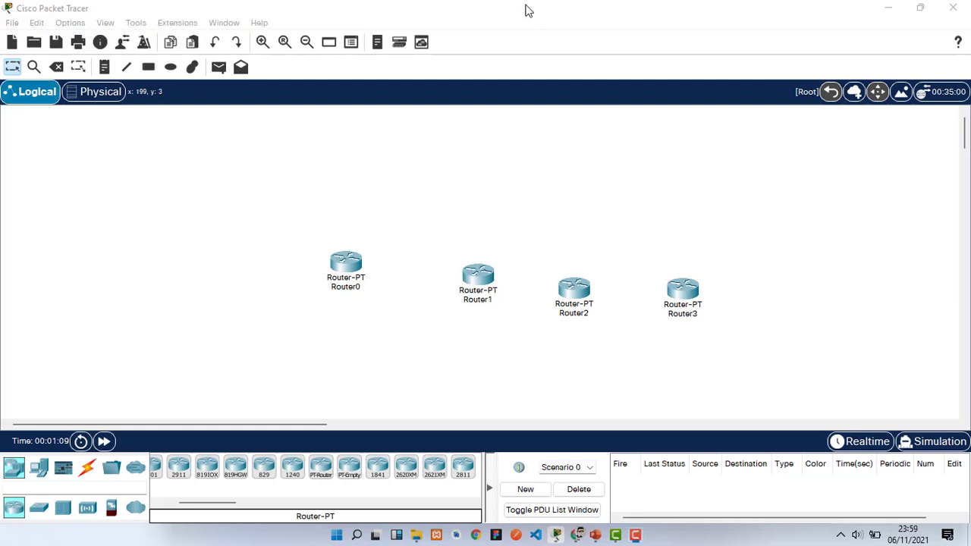
- Delete Router0 from the workspace and return to the Select tool
{"action": "left_click", "coordinate": [56, 67]}
{"action": "left_click", "coordinate": [346, 264]}
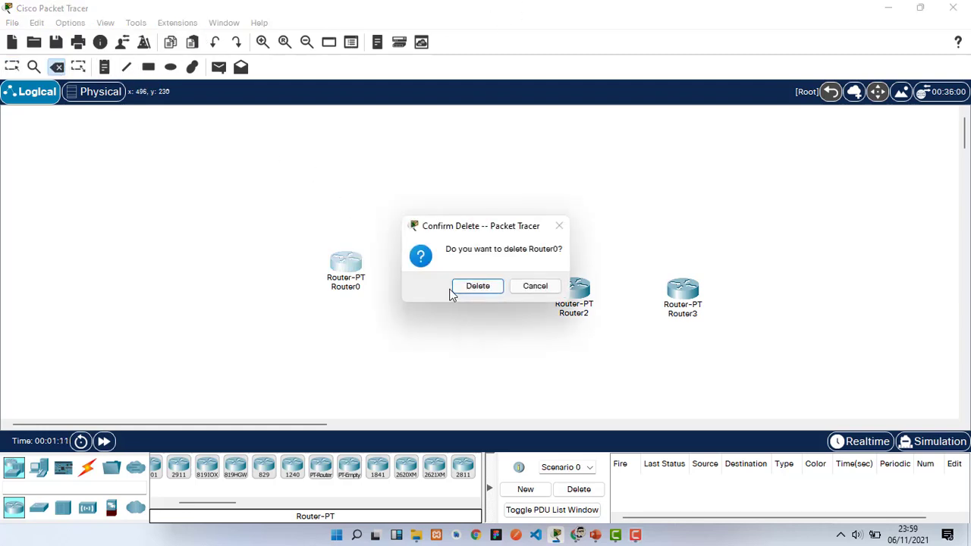
{"action": "left_click", "coordinate": [478, 292]}
{"action": "left_click", "coordinate": [12, 67]}
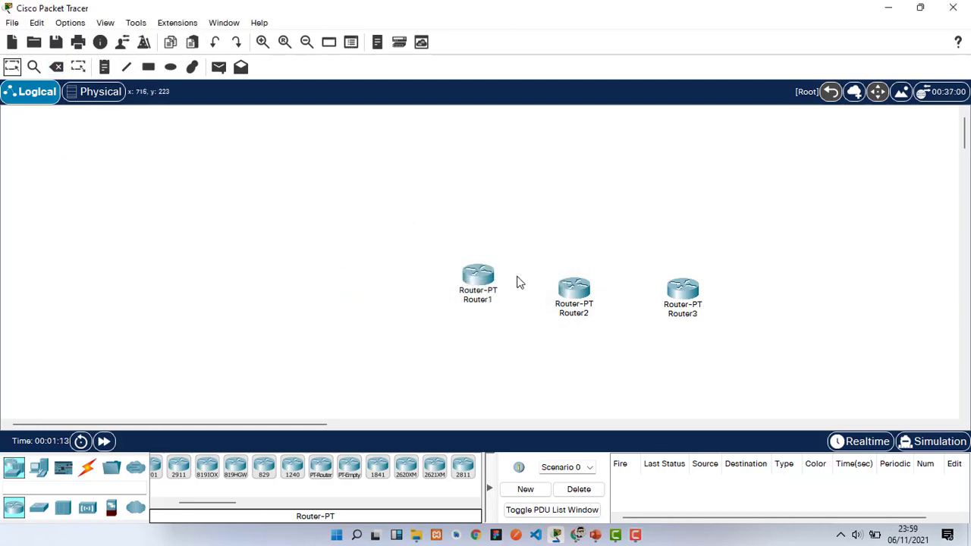
- Arrange the routers in a triangle, with Router3 at the apex above Router1 and Router2
{"action": "left_click_drag", "start_coordinate": [475, 284], "coordinate": [376, 291]}
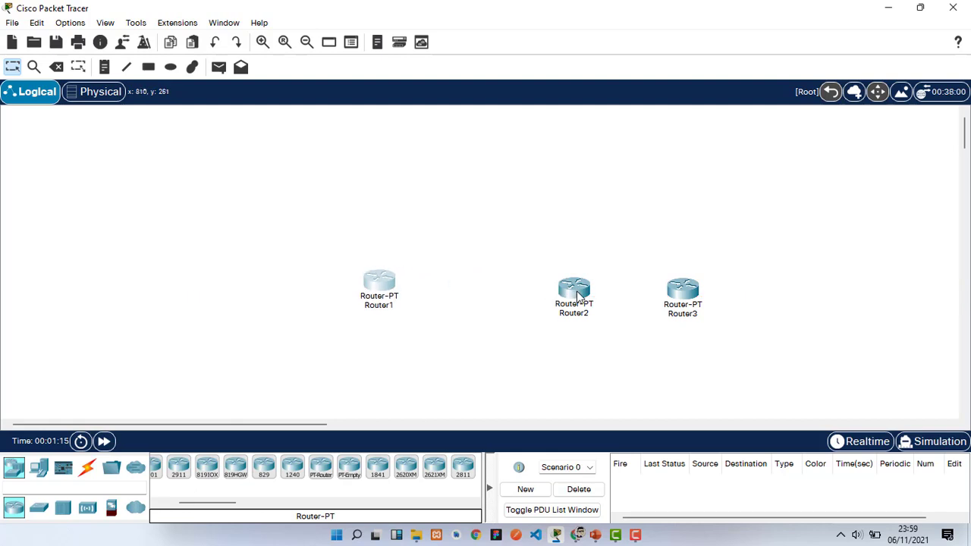
{"action": "left_click_drag", "start_coordinate": [578, 296], "coordinate": [569, 283]}
{"action": "left_click_drag", "start_coordinate": [693, 297], "coordinate": [495, 221]}
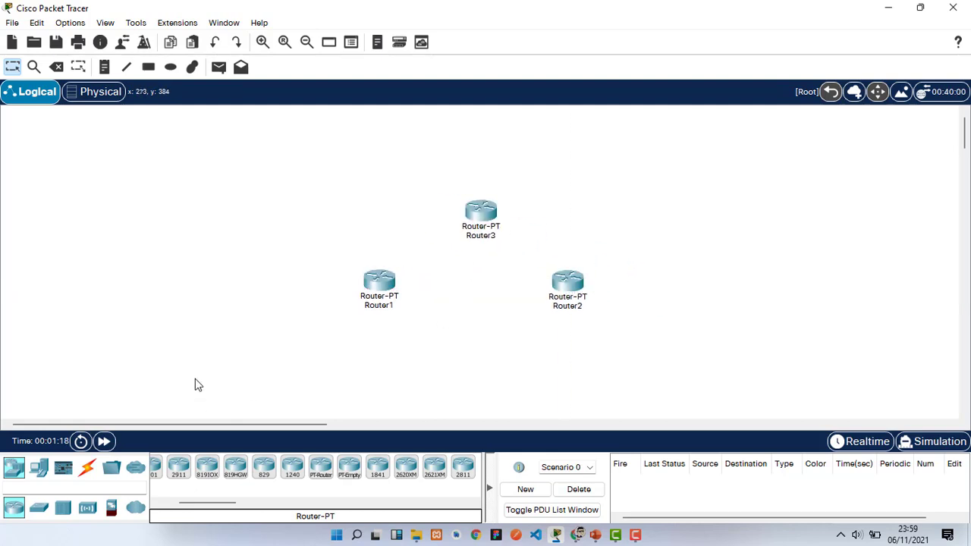
- Place four PC end devices in a row below the routers
{"action": "left_click", "coordinate": [38, 468]}
{"action": "left_click", "coordinate": [164, 471]}
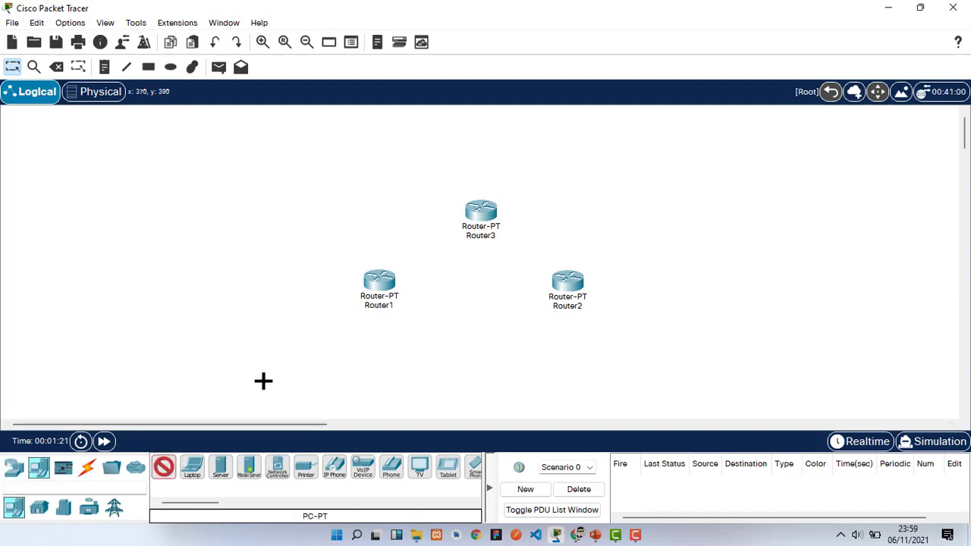
{"action": "left_click", "coordinate": [263, 382]}
{"action": "left_click", "coordinate": [167, 470]}
{"action": "left_click", "coordinate": [339, 391]}
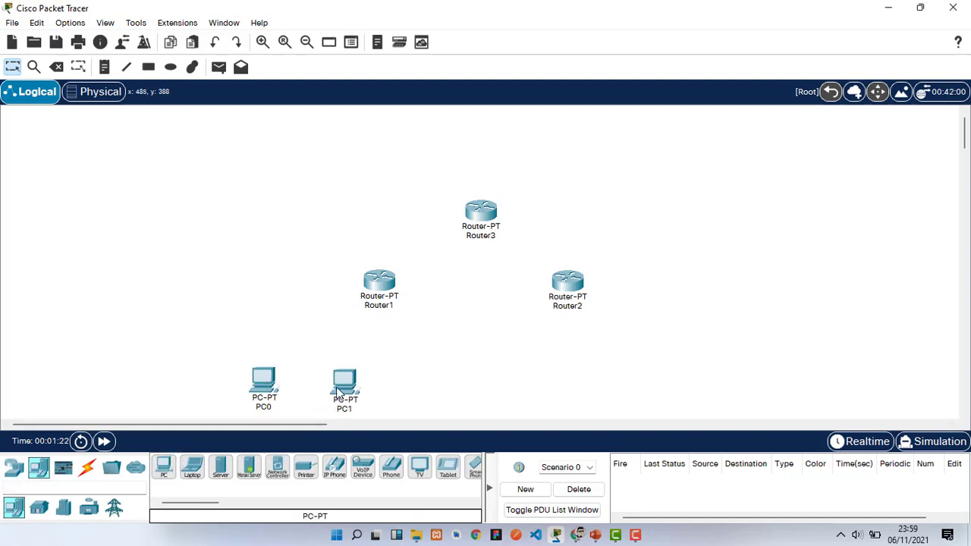
{"action": "left_click", "coordinate": [164, 469]}
{"action": "left_click", "coordinate": [397, 387]}
{"action": "left_click", "coordinate": [169, 469]}
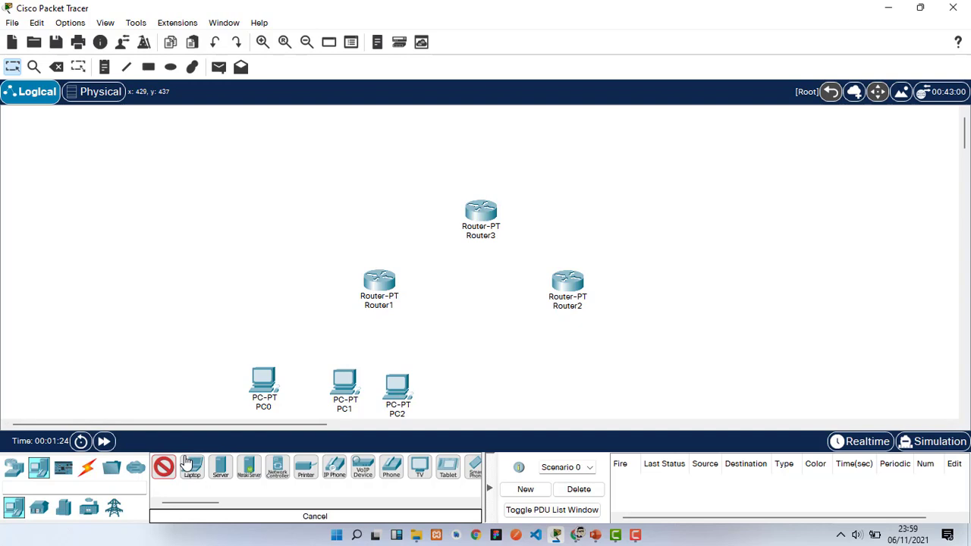
{"action": "left_click", "coordinate": [478, 391]}
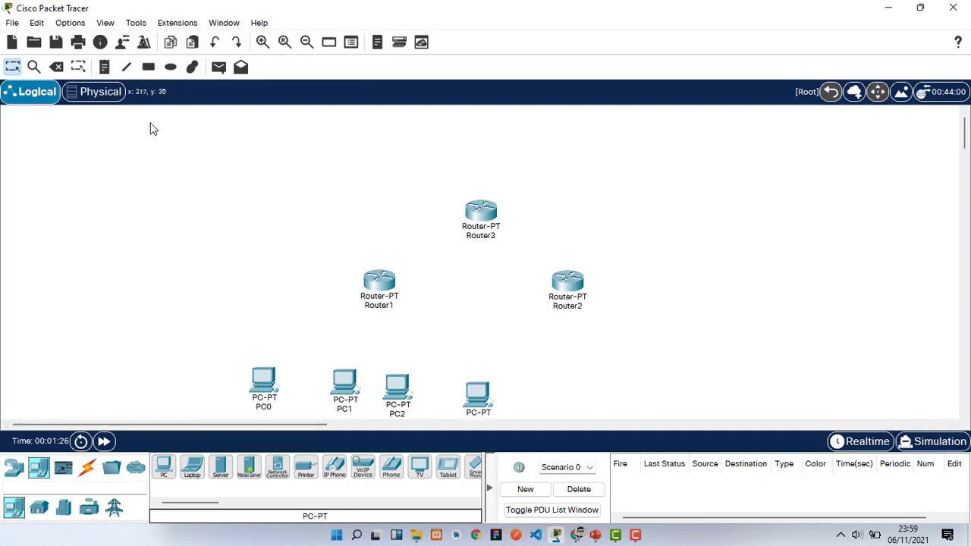
- Delete PC0 from the workspace and return to the Select tool
{"action": "left_click", "coordinate": [56, 67]}
{"action": "left_click", "coordinate": [264, 383]}
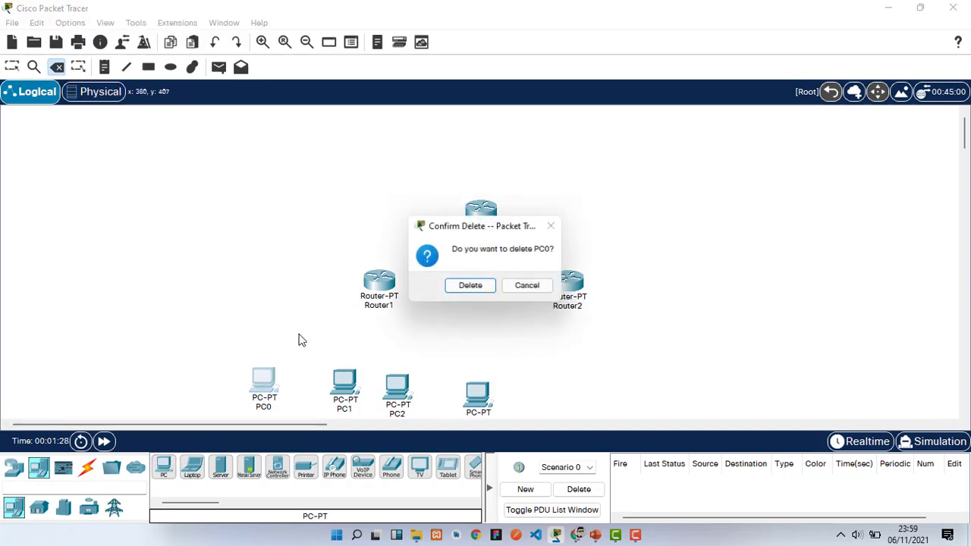
{"action": "left_click", "coordinate": [471, 285]}
{"action": "left_click", "coordinate": [12, 67]}
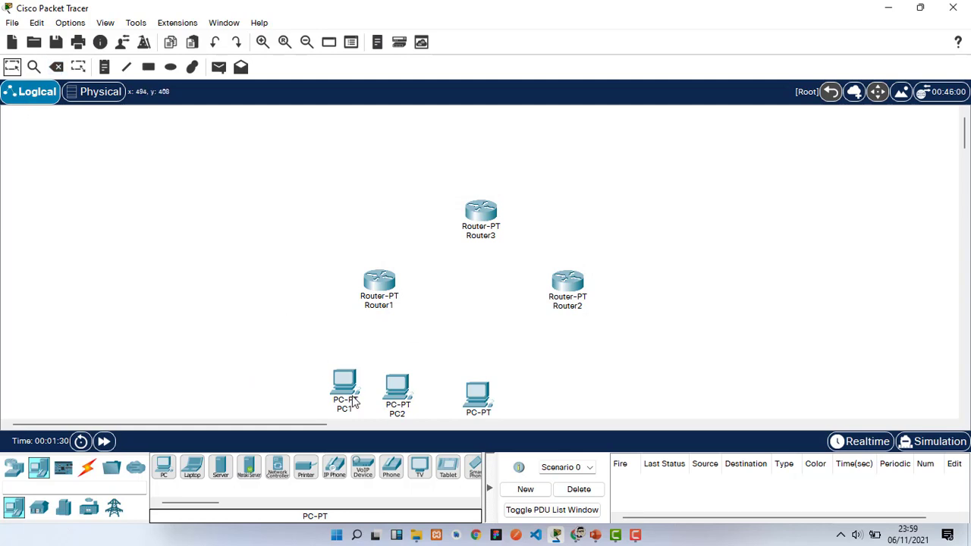
- Position PC1 and PC2 on either side below Router1, and PC3 directly below Router2
{"action": "left_click_drag", "start_coordinate": [353, 402], "coordinate": [314, 380]}
{"action": "left_click_drag", "start_coordinate": [405, 399], "coordinate": [407, 381]}
{"action": "left_click_drag", "start_coordinate": [480, 396], "coordinate": [563, 367]}
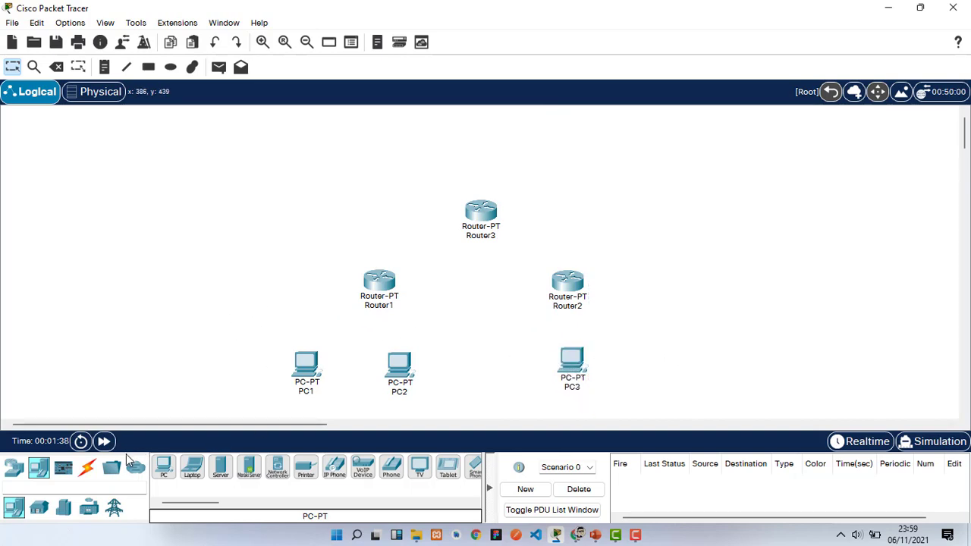
- Place three Server-PT devices in a row above Router3
{"action": "left_click", "coordinate": [220, 476]}
{"action": "left_click", "coordinate": [375, 144]}
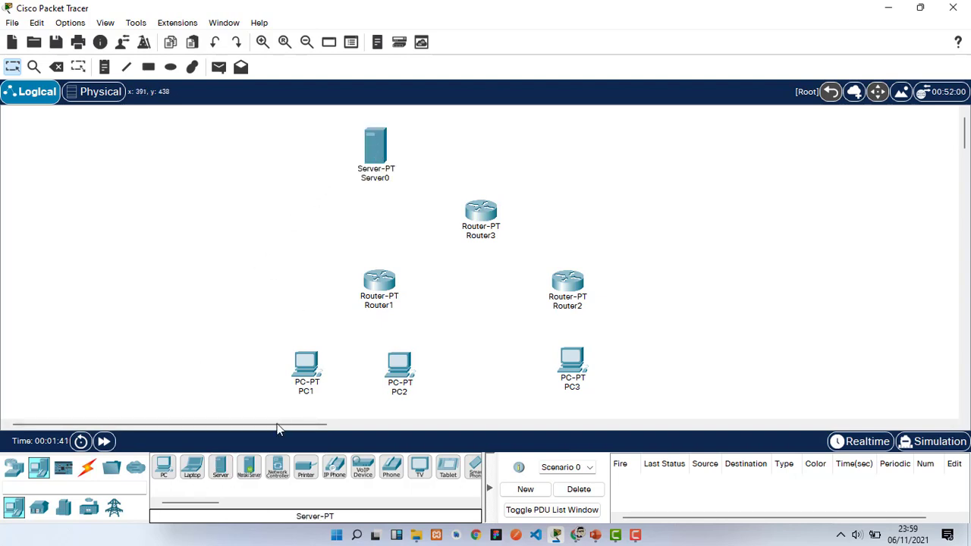
{"action": "left_click", "coordinate": [220, 468]}
{"action": "left_click", "coordinate": [487, 129]}
{"action": "left_click", "coordinate": [220, 468]}
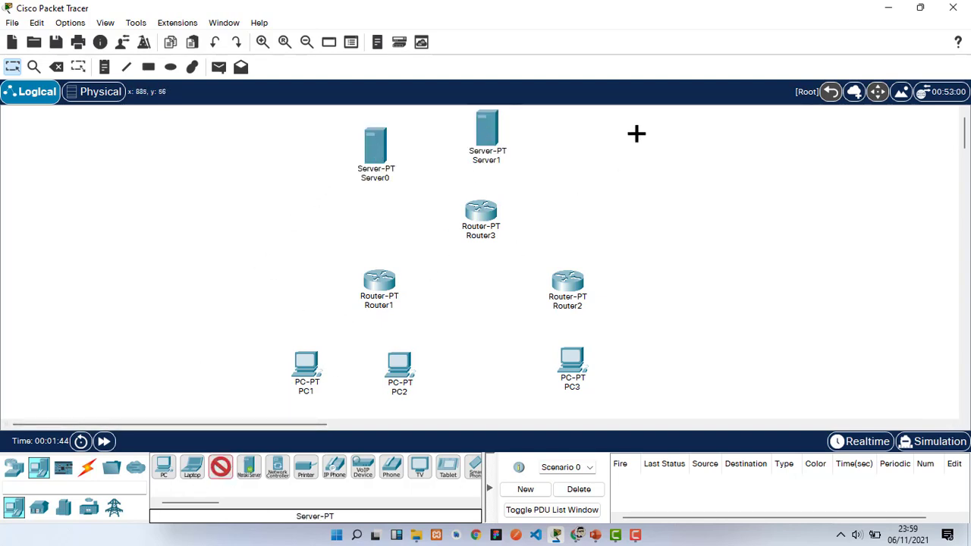
{"action": "left_click", "coordinate": [578, 147]}
- Delete Server0 from the workspace and leave the Delete tool
{"action": "left_click", "coordinate": [56, 66]}
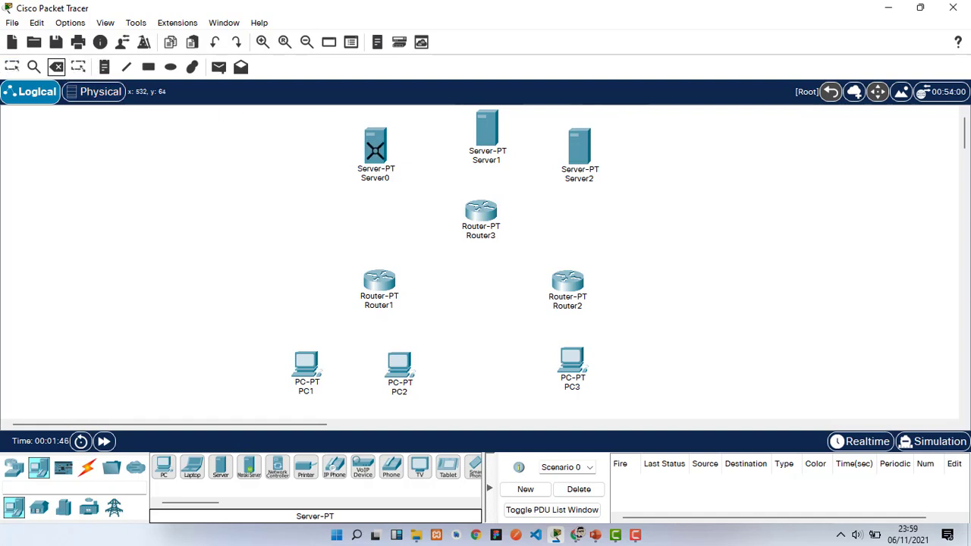
{"action": "left_click", "coordinate": [374, 144]}
{"action": "left_click", "coordinate": [470, 285]}
{"action": "key", "text": "Escape"}
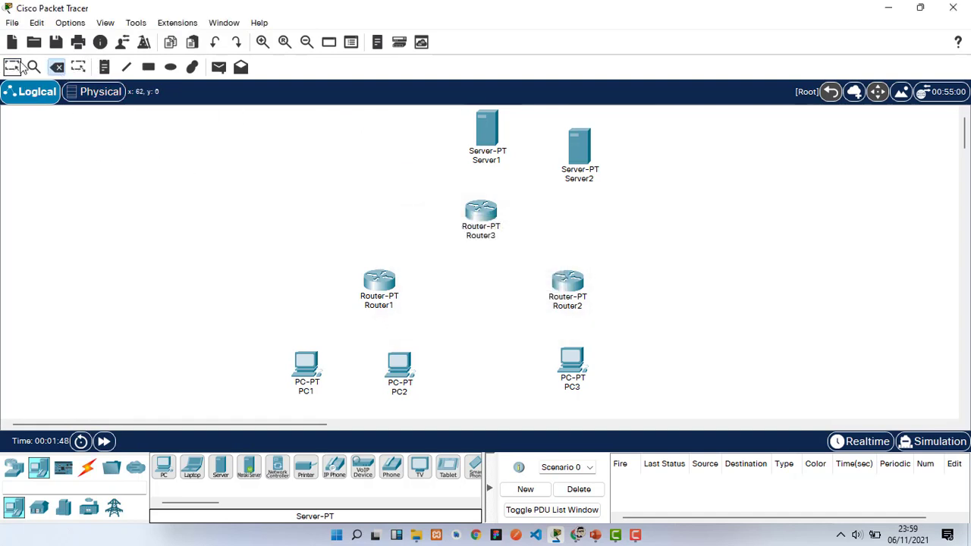
- Position the two servers on either side above Router3, and shift Router2, PC3 and PC2 rightward to spread the layout
{"action": "left_click_drag", "start_coordinate": [482, 145], "coordinate": [391, 152]}
{"action": "left_click_drag", "start_coordinate": [581, 156], "coordinate": [577, 155]}
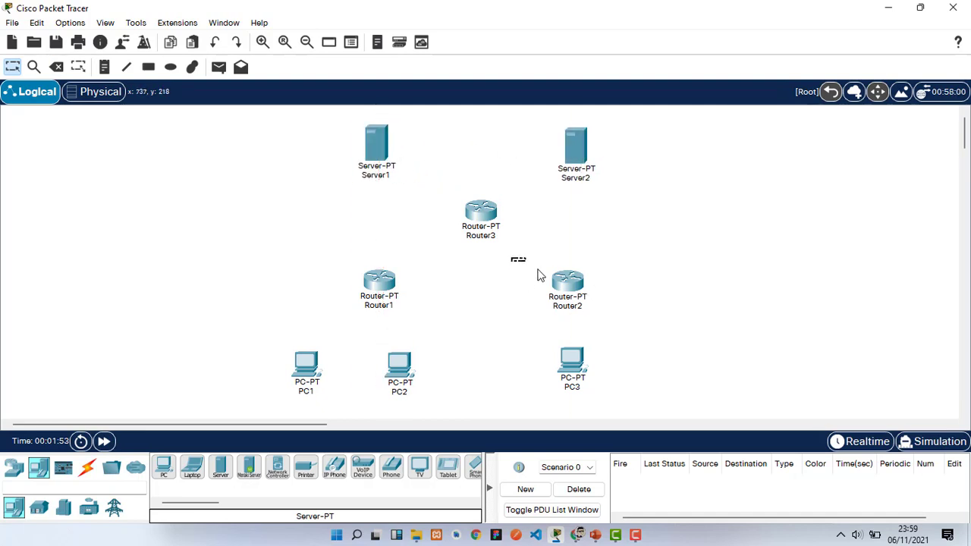
{"action": "left_click_drag", "start_coordinate": [512, 258], "coordinate": [636, 410]}
{"action": "left_click_drag", "start_coordinate": [581, 374], "coordinate": [614, 374]}
{"action": "left_click_drag", "start_coordinate": [396, 374], "coordinate": [415, 376]}
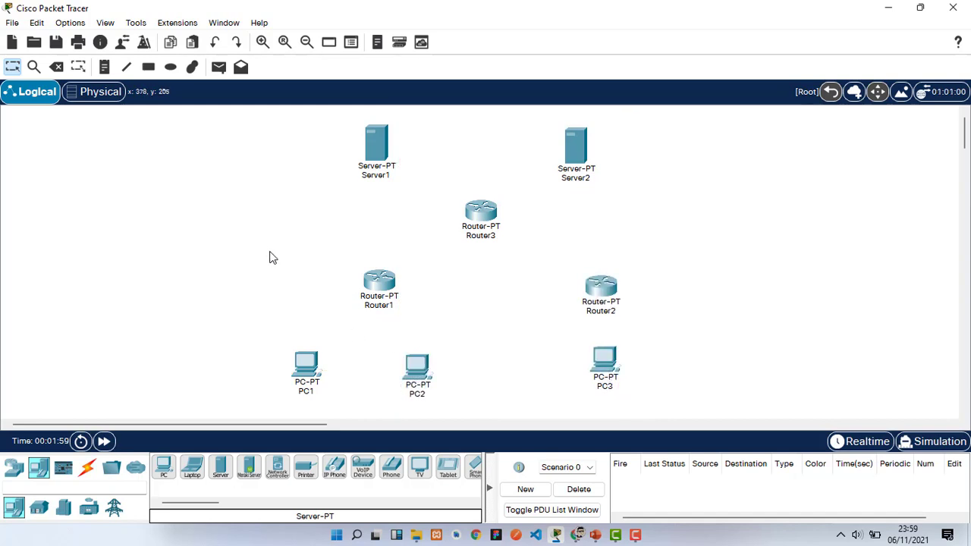
- Connect PC1's FastEthernet0 to Router1's FastEthernet0/0 with a Copper Cross-Over cable
{"action": "left_click", "coordinate": [87, 466]}
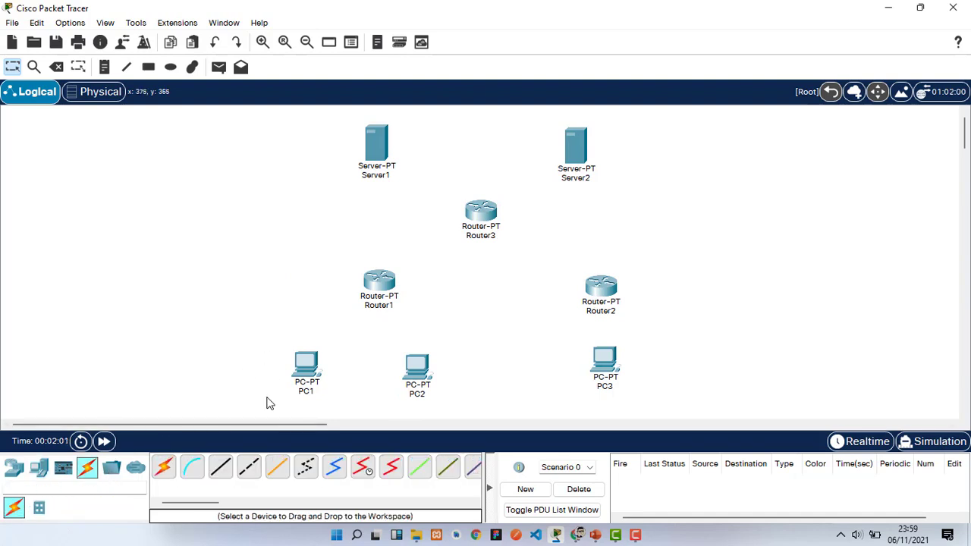
{"action": "left_click", "coordinate": [258, 471]}
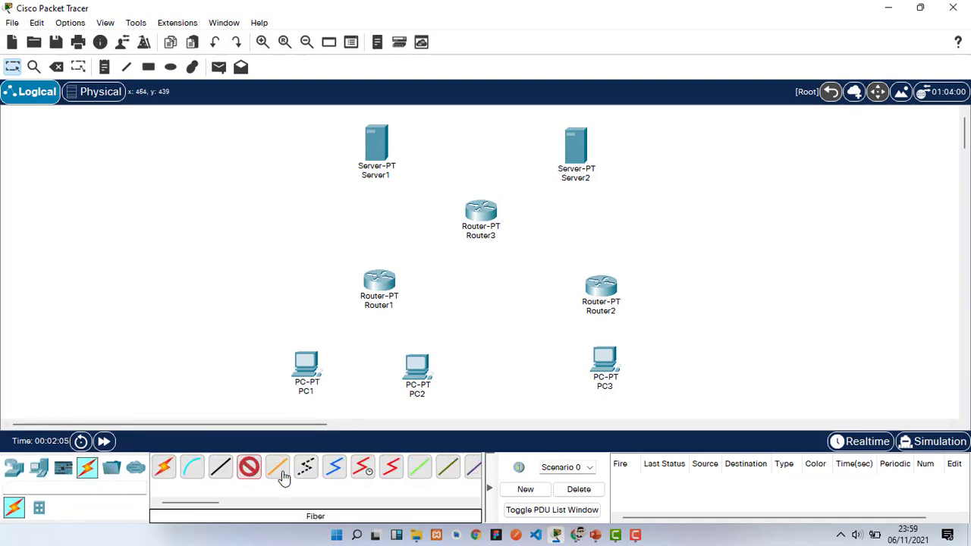
{"action": "left_click", "coordinate": [307, 393]}
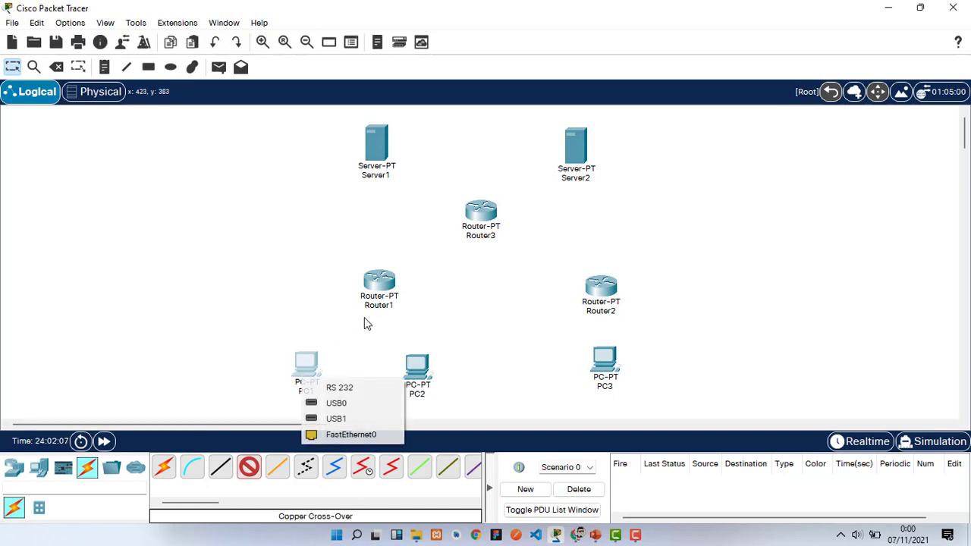
{"action": "left_click", "coordinate": [339, 435]}
{"action": "left_click", "coordinate": [380, 282]}
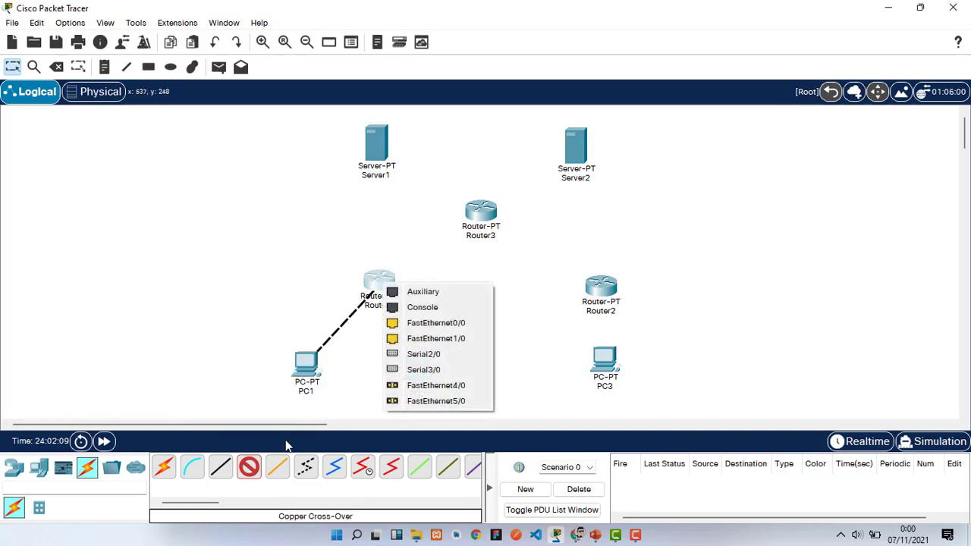
{"action": "left_click", "coordinate": [421, 325]}
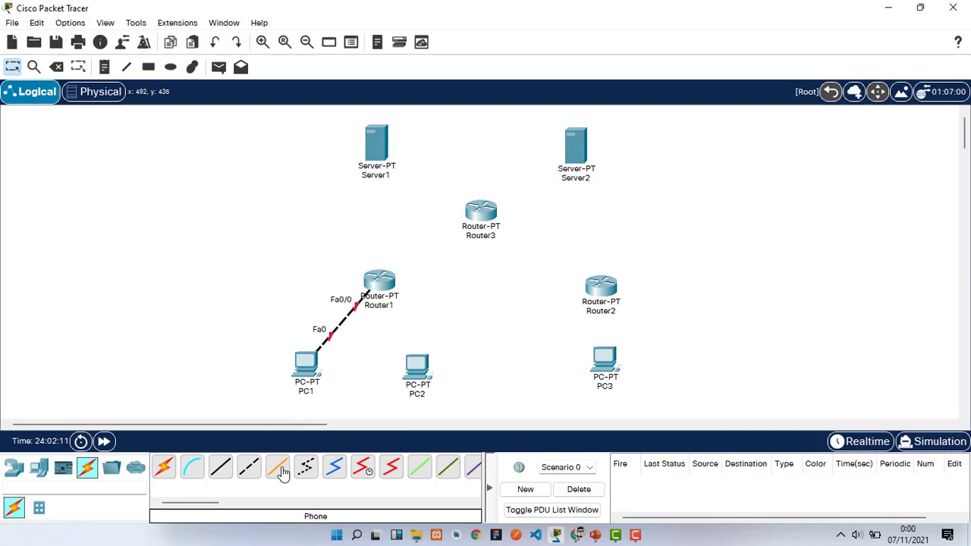
- Connect PC2's FastEthernet0 to Router1's FastEthernet1/0 with a Copper Cross-Over cable
{"action": "left_click", "coordinate": [415, 370]}
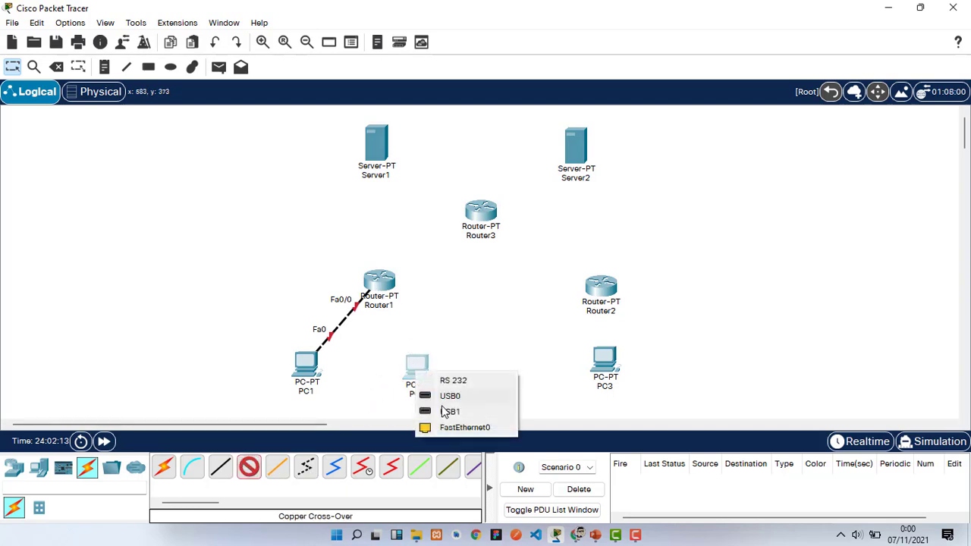
{"action": "left_click", "coordinate": [464, 427]}
{"action": "left_click", "coordinate": [379, 284]}
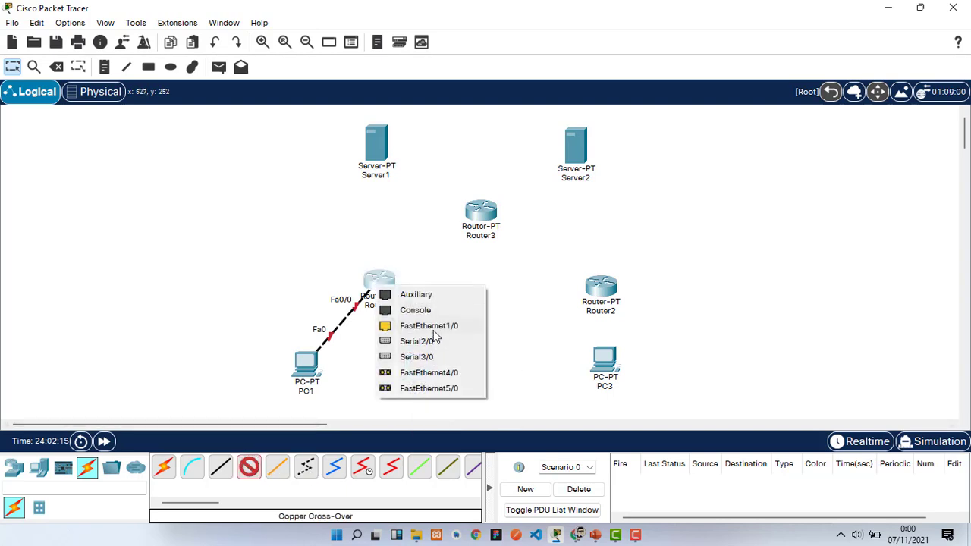
{"action": "left_click", "coordinate": [432, 327]}
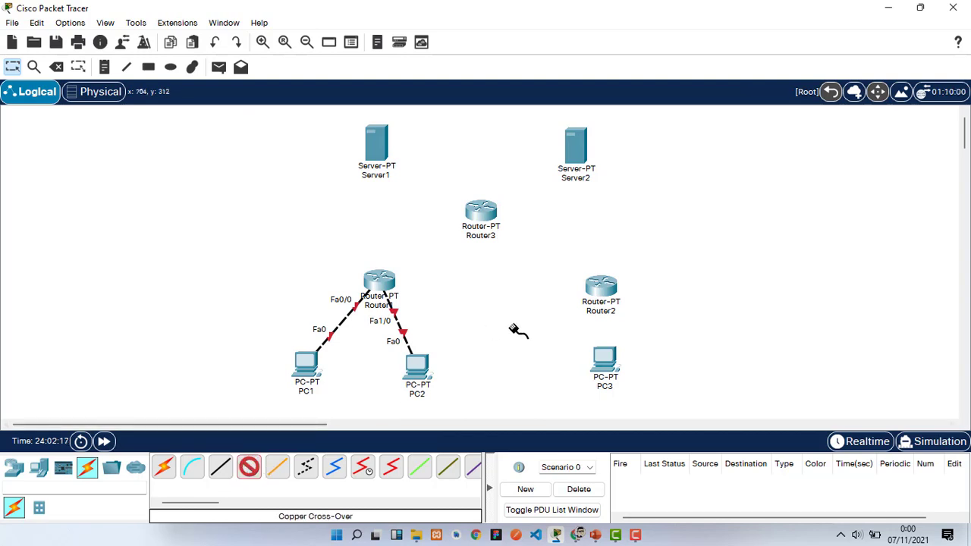
- Connect PC3's FastEthernet0 to Router2's FastEthernet0/0 with a Copper Cross-Over cable
{"action": "left_click", "coordinate": [607, 363]}
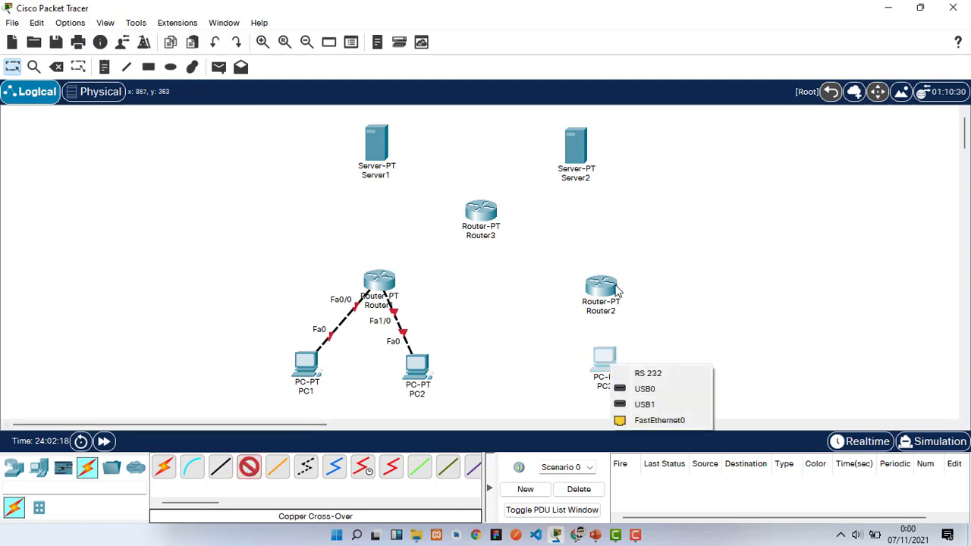
{"action": "left_click", "coordinate": [651, 420]}
{"action": "left_click", "coordinate": [602, 287]}
{"action": "left_click", "coordinate": [635, 334]}
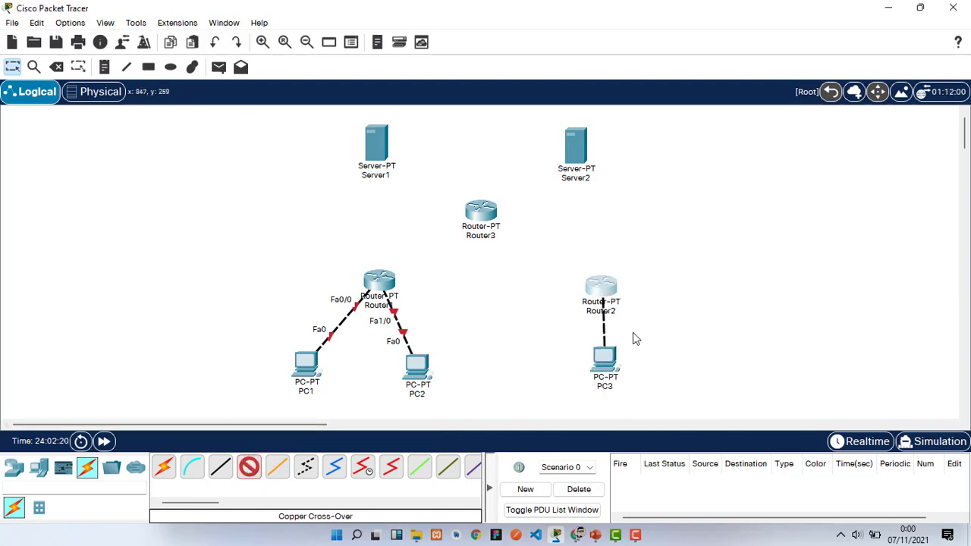
{"action": "left_click", "coordinate": [605, 284]}
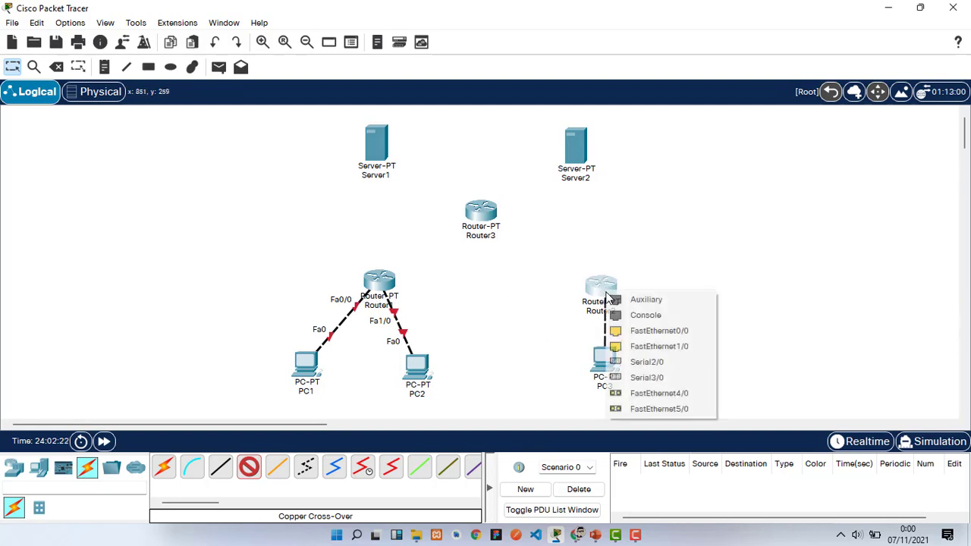
{"action": "left_click", "coordinate": [643, 330]}
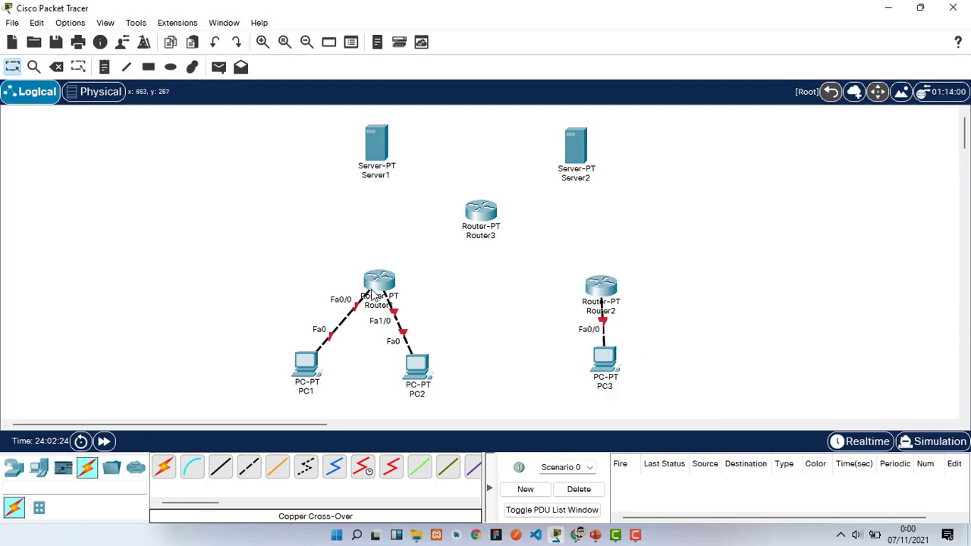
- Connect Server1's FastEthernet0 to Router3's FastEthernet0/0 with a Copper Cross-Over cable
{"action": "left_click", "coordinate": [248, 466]}
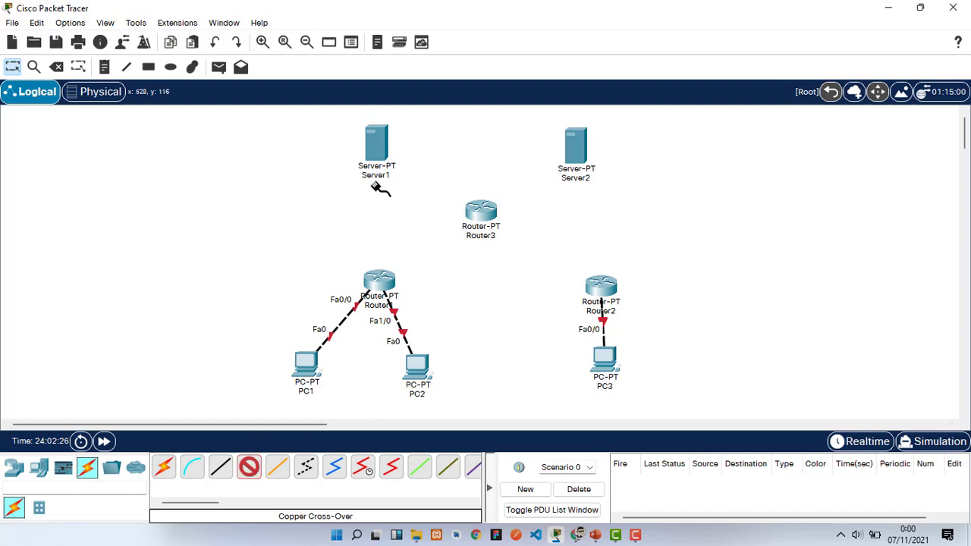
{"action": "left_click", "coordinate": [377, 137]}
{"action": "left_click", "coordinate": [415, 146]}
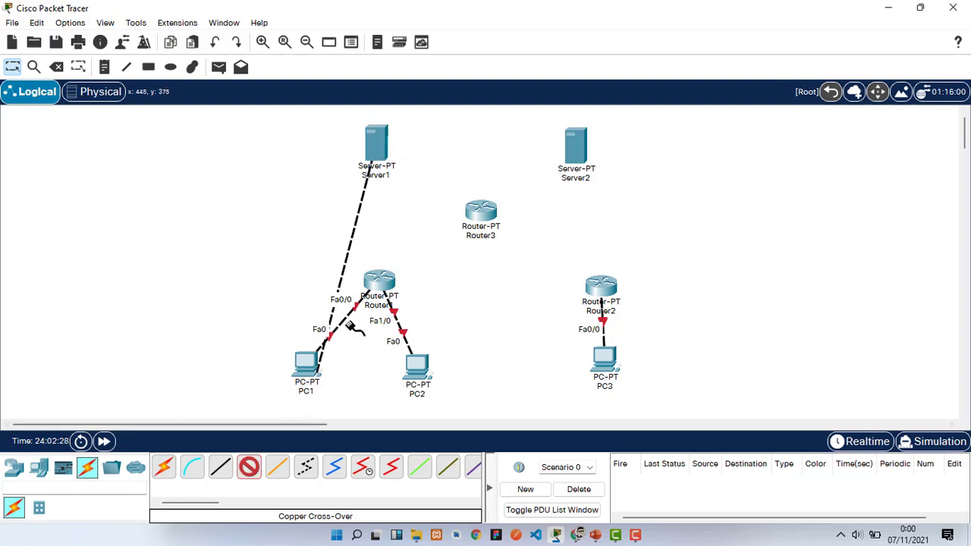
{"action": "left_click", "coordinate": [481, 215]}
{"action": "left_click", "coordinate": [516, 257]}
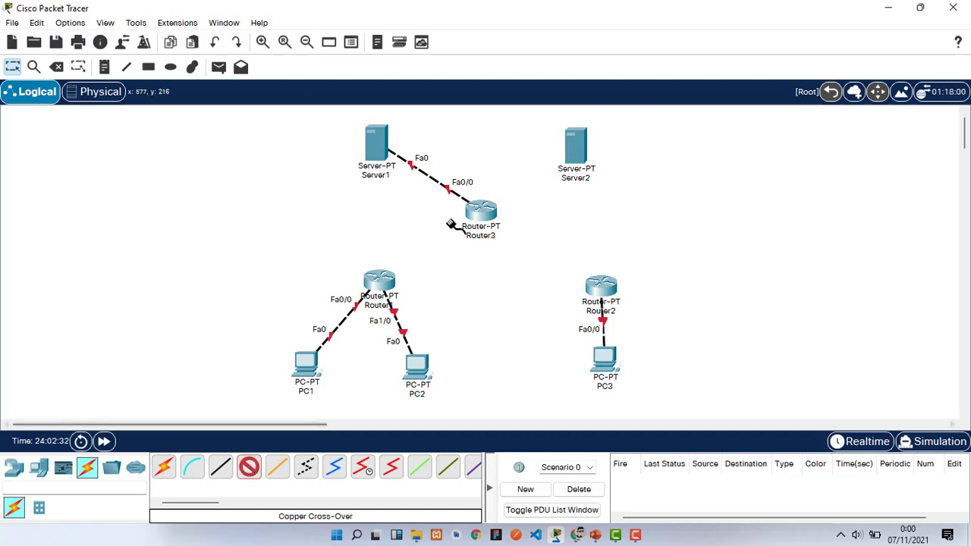
- Connect Server2's FastEthernet0 to Router3's FastEthernet1/0 with a Copper Cross-Over cable
{"action": "left_click", "coordinate": [580, 152]}
{"action": "left_click", "coordinate": [616, 167]}
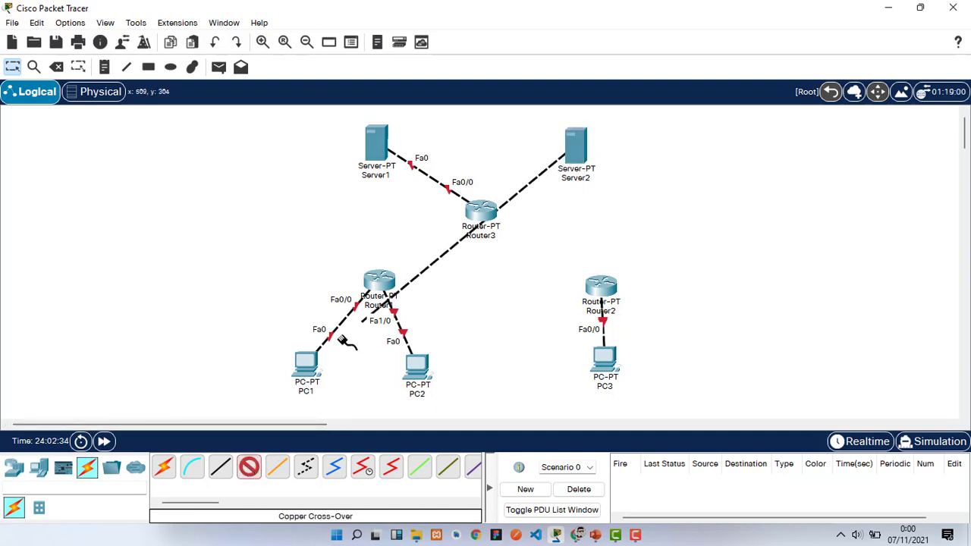
{"action": "left_click", "coordinate": [479, 212]}
{"action": "left_click", "coordinate": [528, 252]}
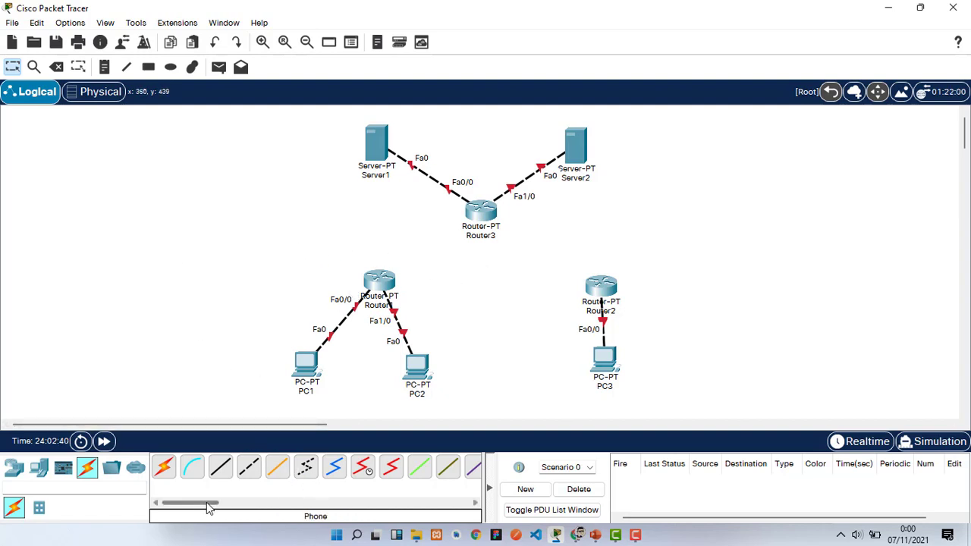
- Connect Router1's Serial2/0 to Router2's Serial2/0 with a Serial DCE cable, starting from Router1
{"action": "mouse_move", "coordinate": [206, 503]}
{"action": "left_mouse_down"}
{"action": "mouse_move", "coordinate": [227, 503]}
{"action": "mouse_move", "coordinate": [199, 505]}
{"action": "left_mouse_up"}
{"action": "left_click", "coordinate": [362, 467]}
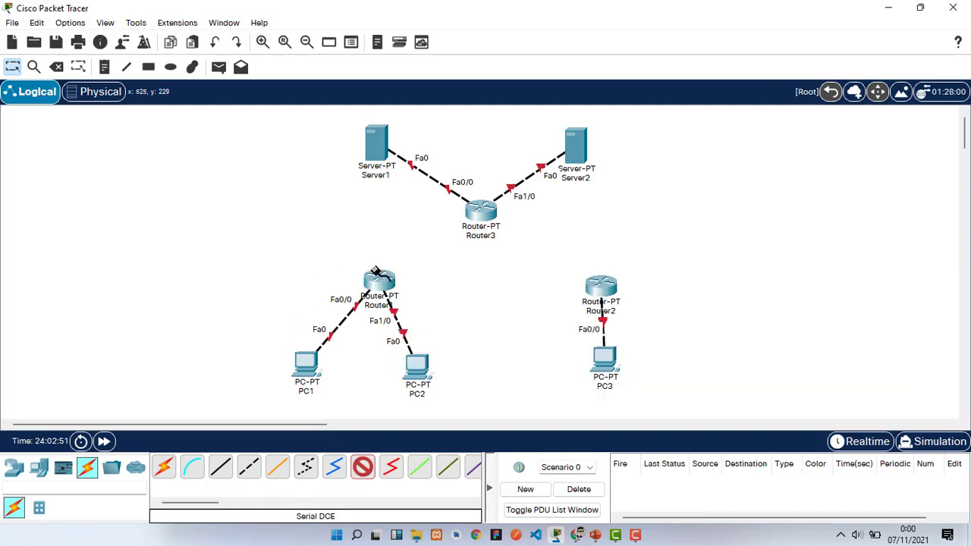
{"action": "left_click", "coordinate": [380, 281]}
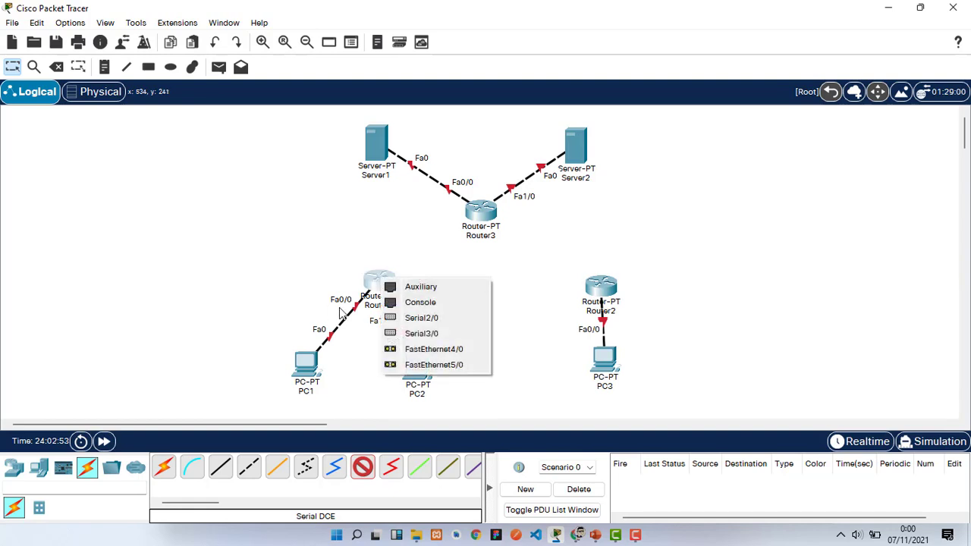
{"action": "left_click", "coordinate": [400, 318]}
{"action": "left_click", "coordinate": [602, 284]}
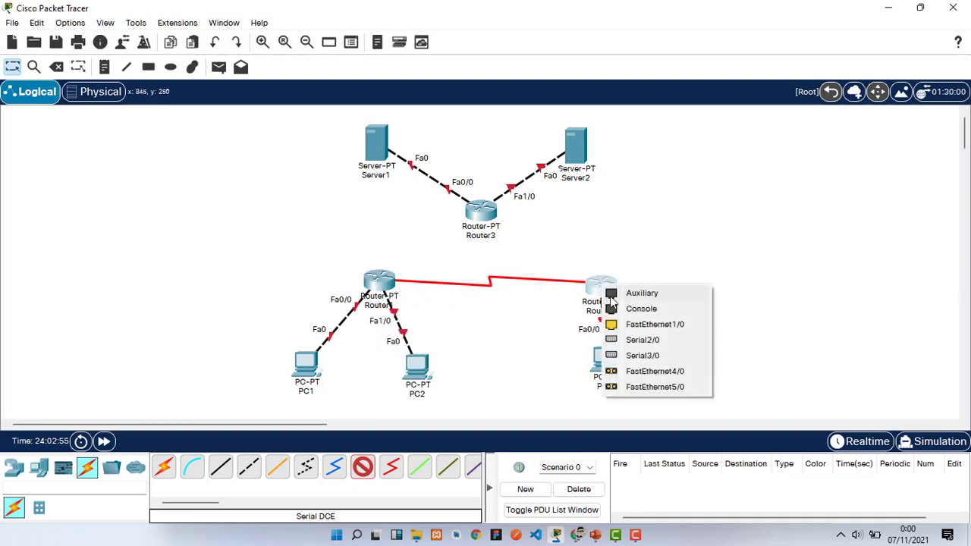
{"action": "left_click", "coordinate": [636, 341]}
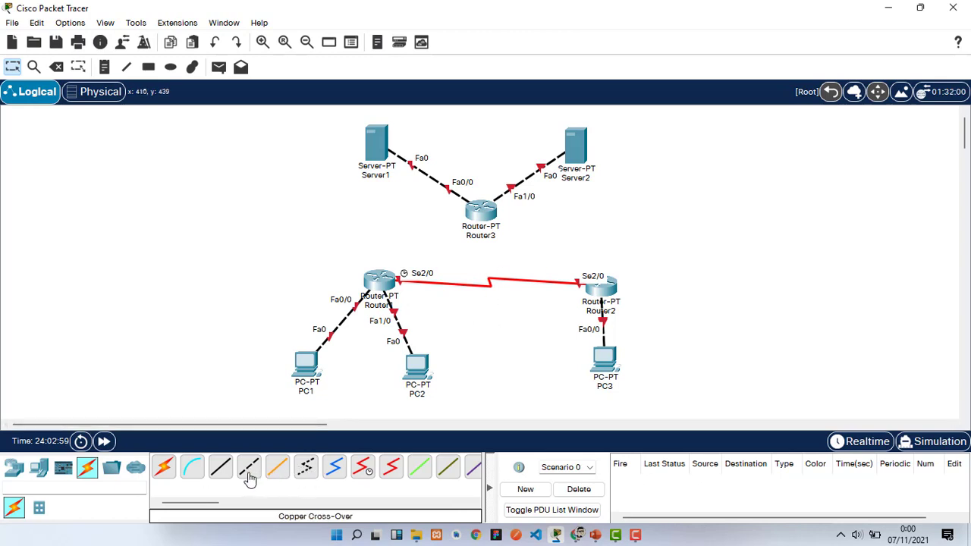
- Connect Router2's Serial3/0 to Router3's Serial2/0 with a Serial DCE cable, starting from Router2
{"action": "left_click", "coordinate": [358, 468]}
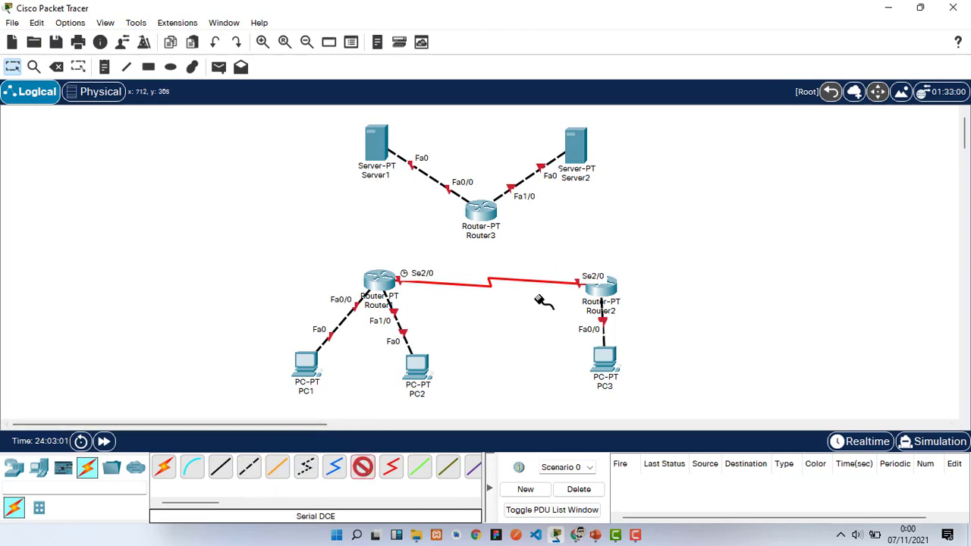
{"action": "left_click", "coordinate": [603, 281]}
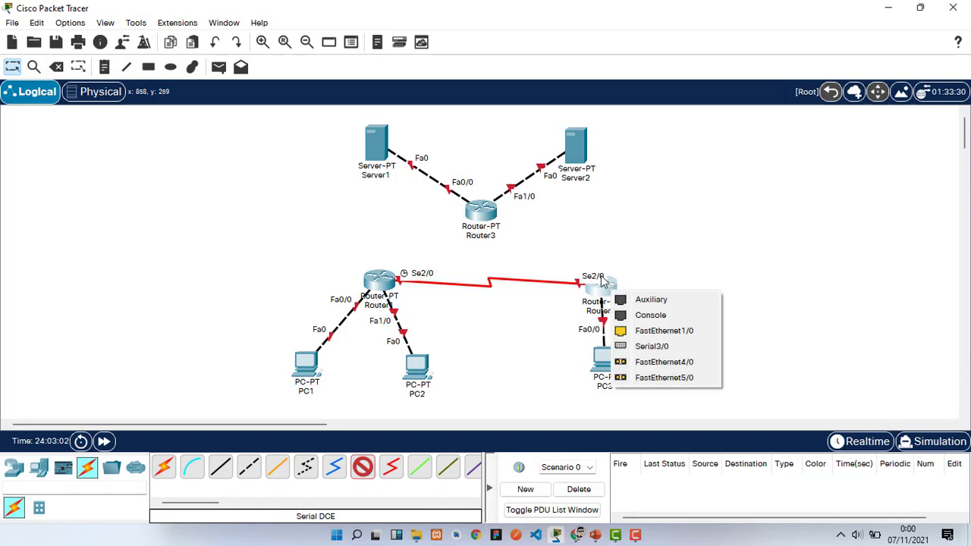
{"action": "left_click", "coordinate": [651, 347]}
{"action": "left_click", "coordinate": [483, 215]}
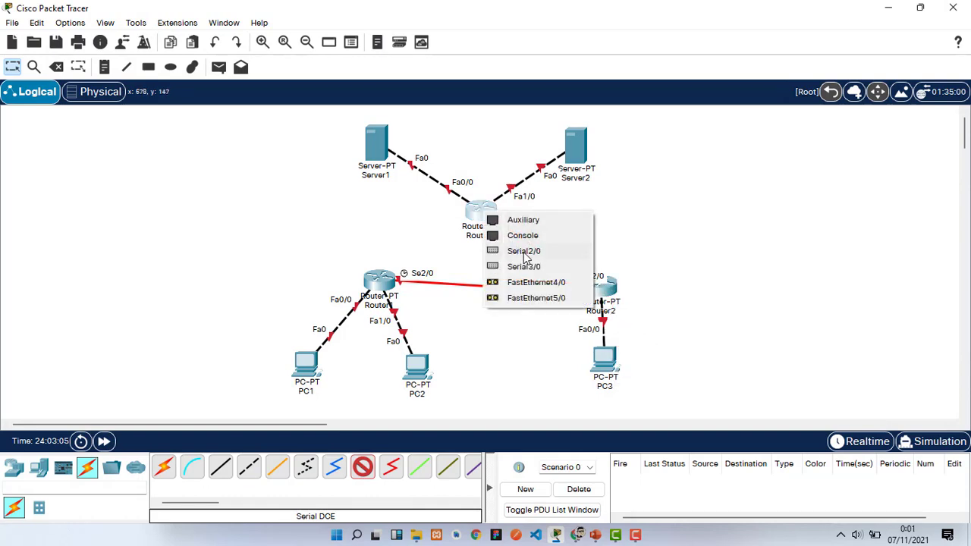
{"action": "left_click", "coordinate": [523, 251]}
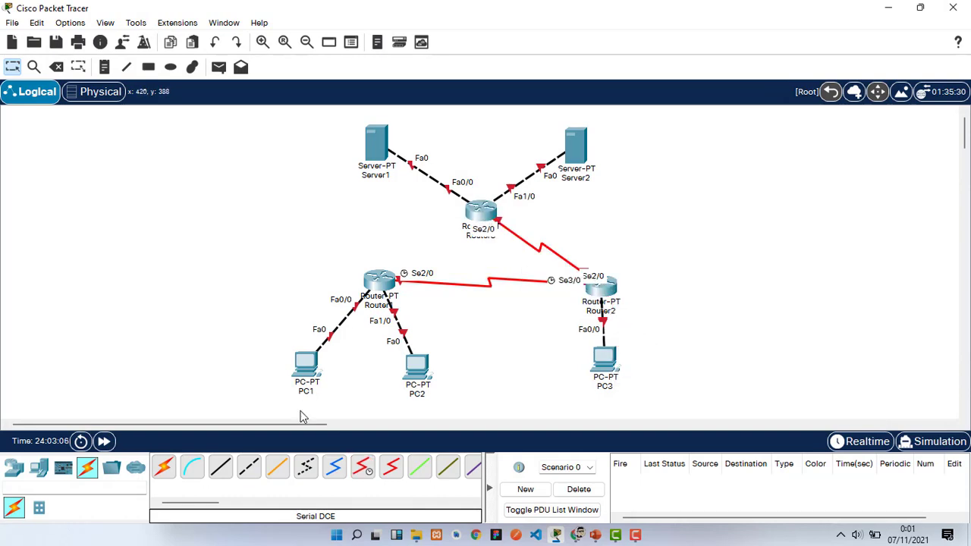
- Connect Router3's Serial3/0 to Router1's Serial3/0 with a Serial DCE cable, and nudge Router2 slightly upward
{"action": "left_click", "coordinate": [363, 467]}
{"action": "left_click", "coordinate": [481, 214]}
{"action": "left_click", "coordinate": [507, 255]}
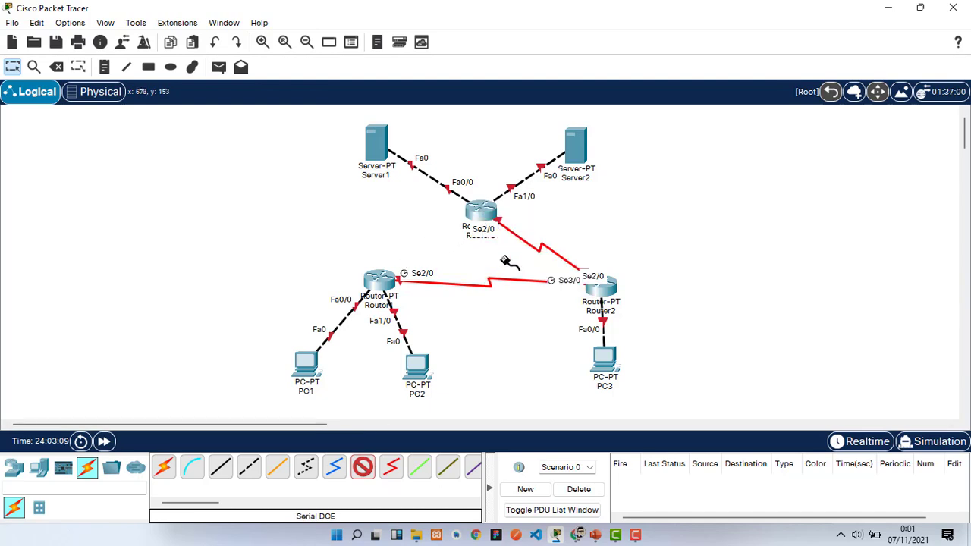
{"action": "left_click", "coordinate": [383, 279]}
{"action": "left_click", "coordinate": [423, 320]}
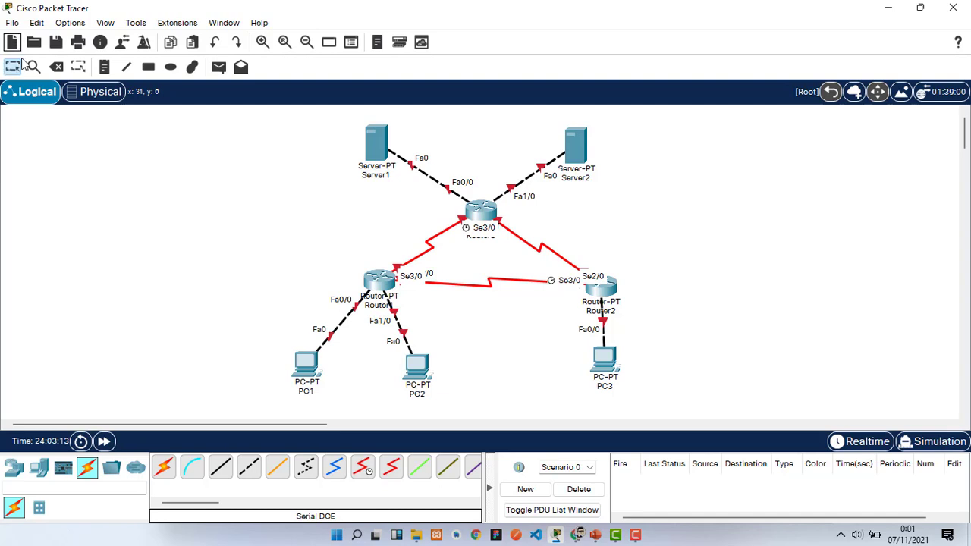
{"action": "left_click_drag", "start_coordinate": [613, 285], "coordinate": [613, 280]}
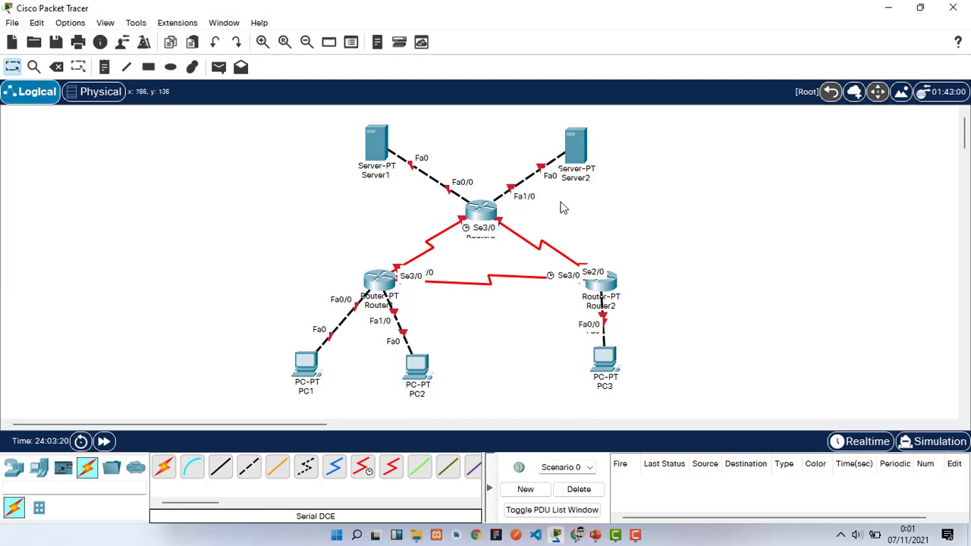
{"action": "double_click", "coordinate": [467, 202]}
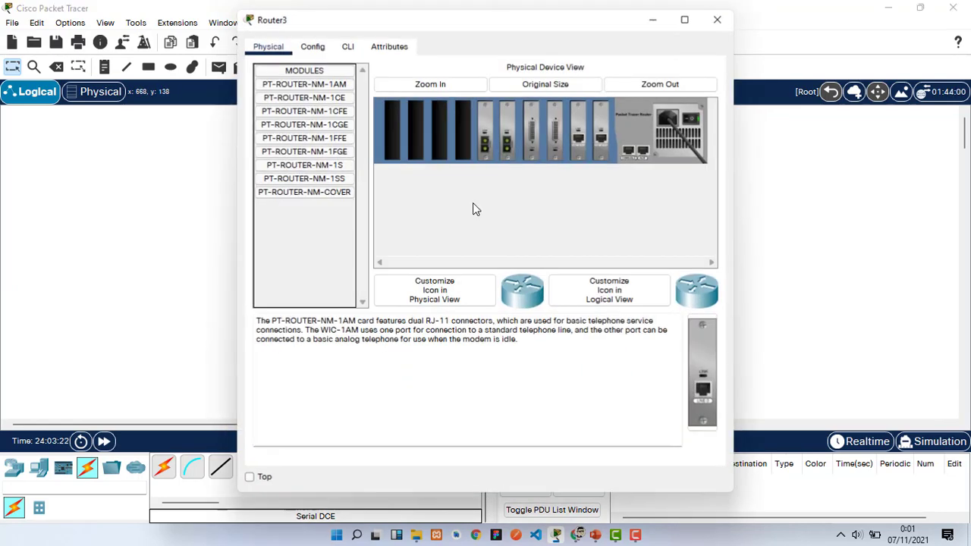
{"action": "left_click_drag", "start_coordinate": [361, 23], "coordinate": [354, 96]}
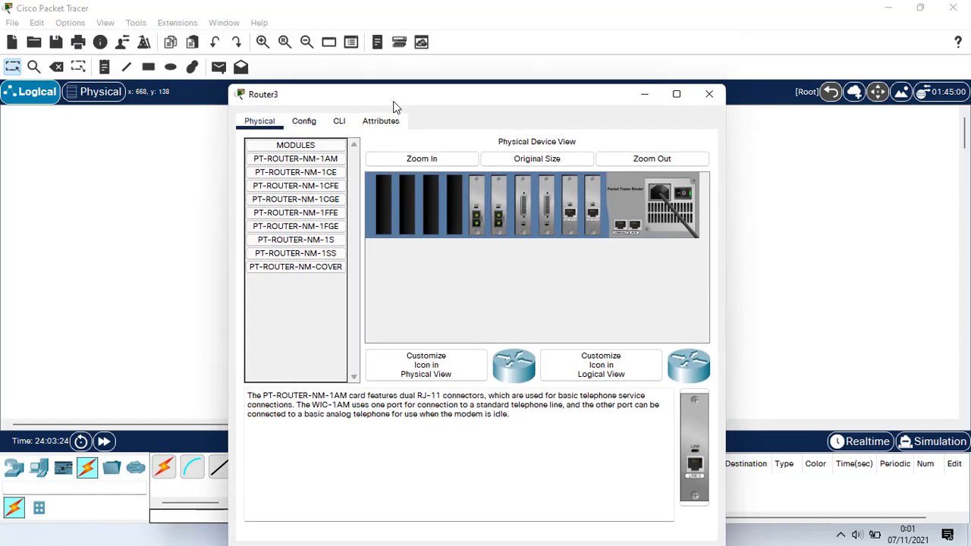
{"action": "left_click", "coordinate": [705, 93]}
- Turn on the port status of Router1's FastEthernet0/0 and FastEthernet1/0 interfaces
{"action": "double_click", "coordinate": [365, 284]}
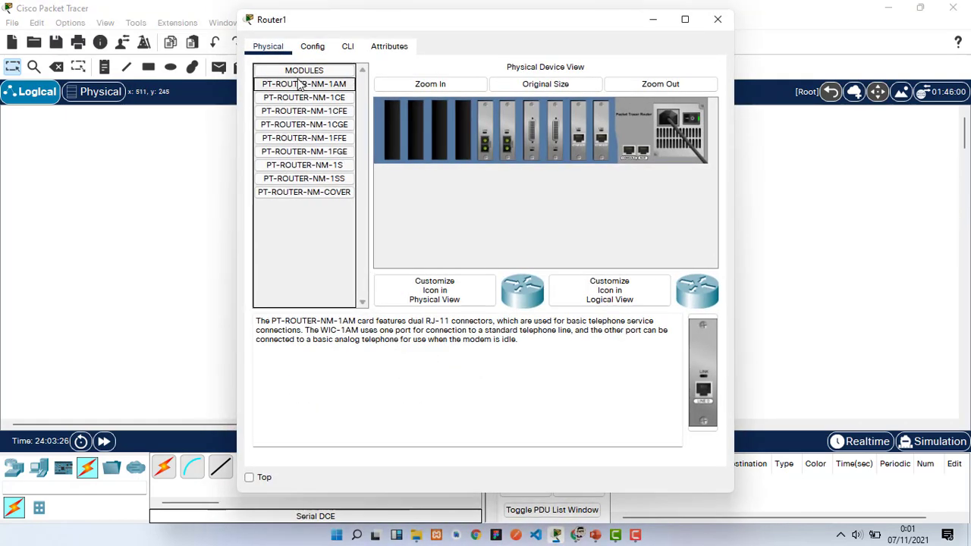
{"action": "left_click", "coordinate": [310, 49]}
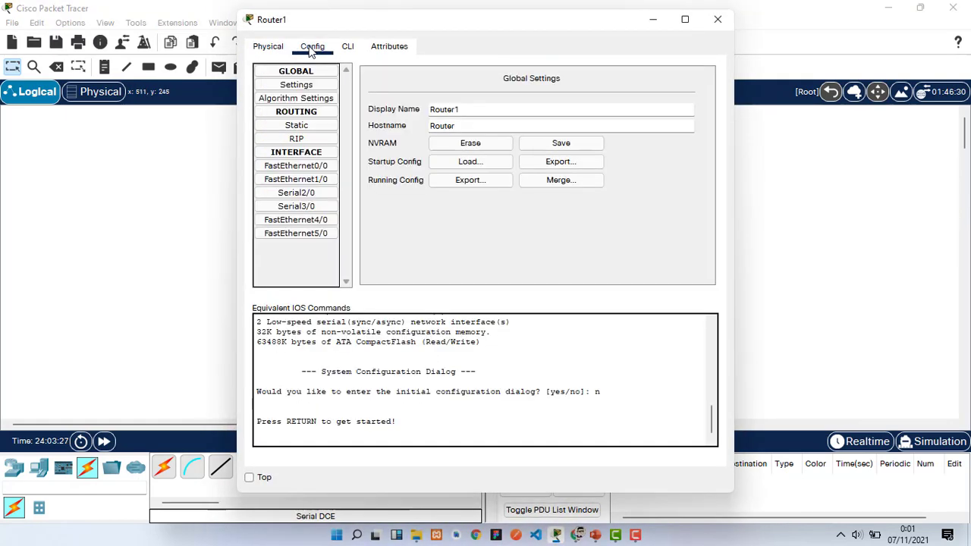
{"action": "left_click", "coordinate": [322, 166]}
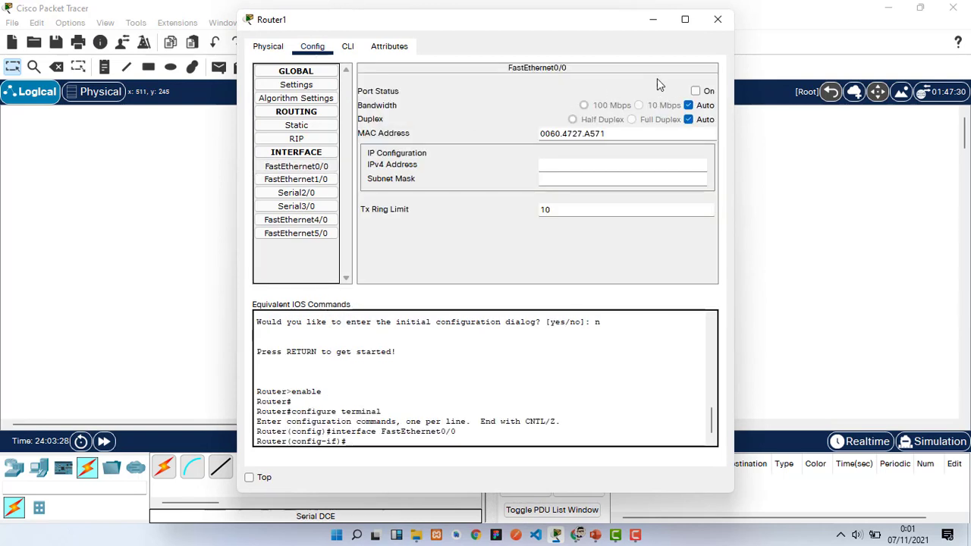
{"action": "left_click", "coordinate": [695, 91]}
{"action": "left_click_drag", "start_coordinate": [345, 30], "coordinate": [345, 41]}
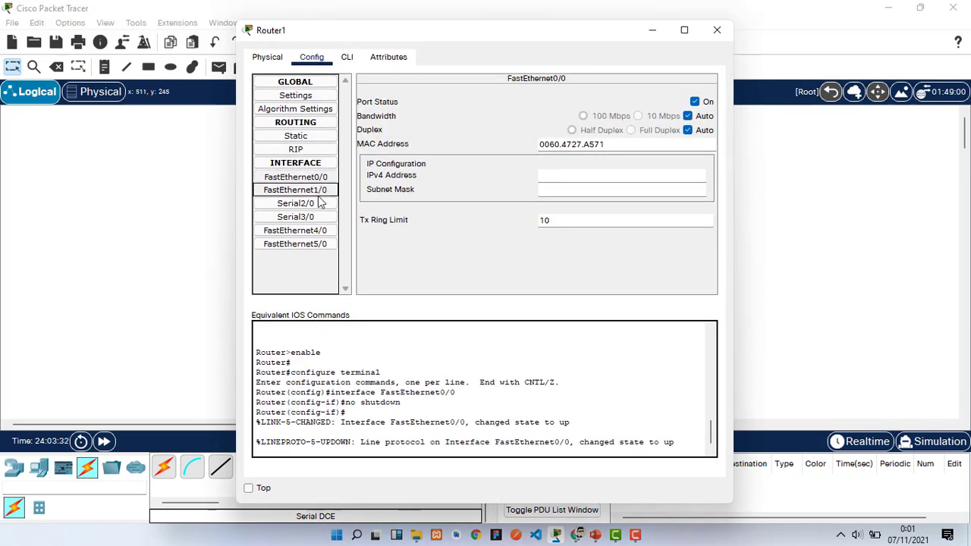
{"action": "left_click", "coordinate": [295, 190]}
{"action": "left_click", "coordinate": [696, 102]}
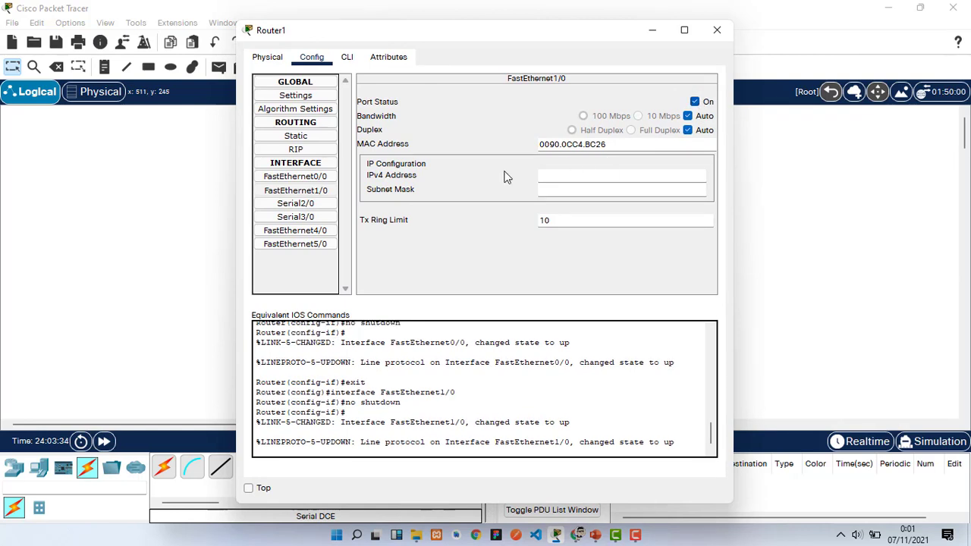
- Turn on the port status of Router1's Serial2/0 and Serial3/0 interfaces and close its configuration
{"action": "left_click", "coordinate": [334, 203]}
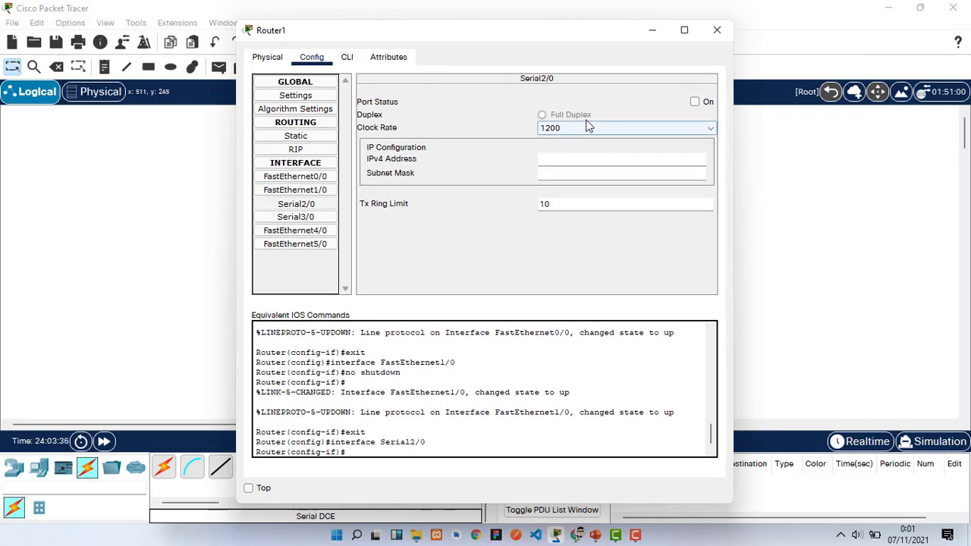
{"action": "left_click", "coordinate": [696, 101]}
{"action": "left_click", "coordinate": [317, 219]}
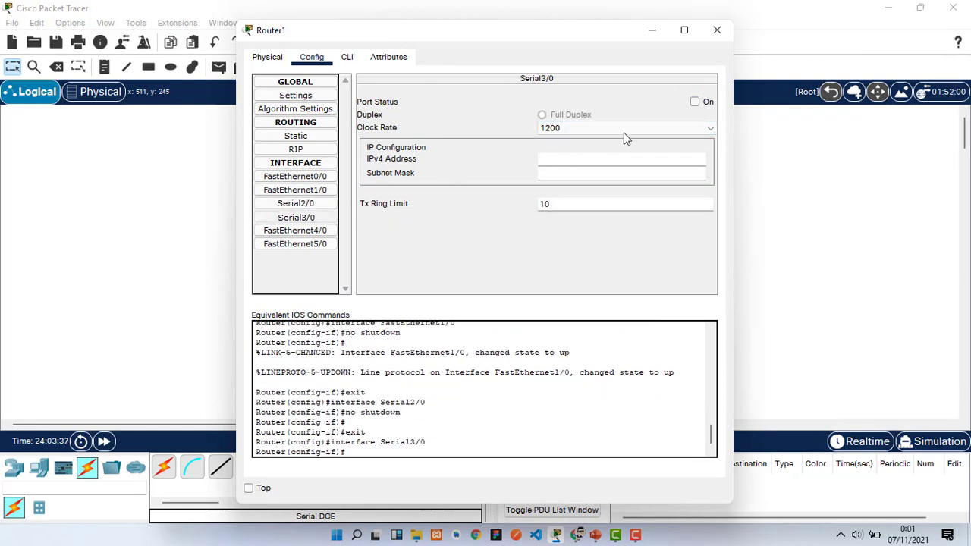
{"action": "left_click", "coordinate": [695, 102]}
{"action": "left_click_drag", "start_coordinate": [335, 30], "coordinate": [313, 101]}
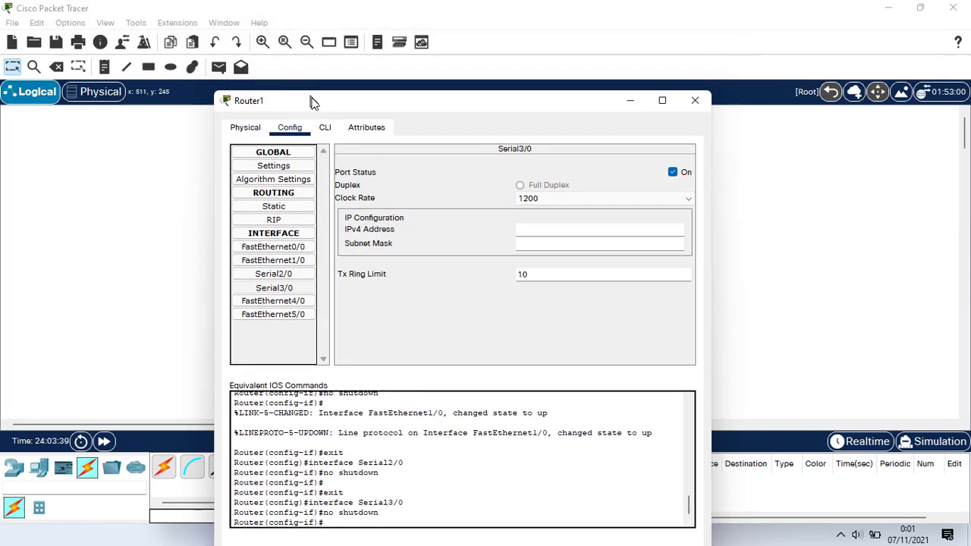
{"action": "left_click", "coordinate": [695, 100]}
- Turn on the port status of Router2's FastEthernet0/0 interface
{"action": "left_click", "coordinate": [622, 283]}
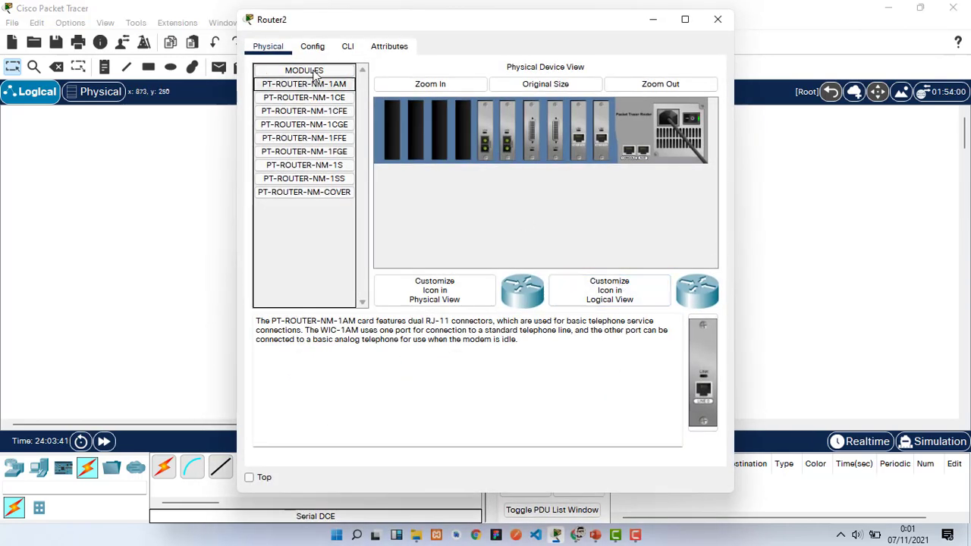
{"action": "left_click", "coordinate": [312, 47]}
{"action": "left_click", "coordinate": [319, 179]}
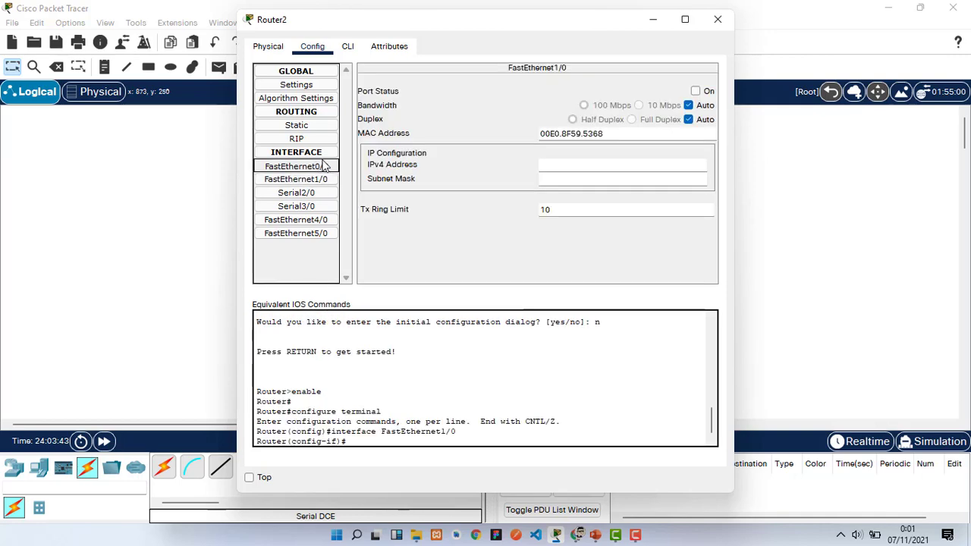
{"action": "left_click", "coordinate": [319, 166]}
{"action": "left_click", "coordinate": [695, 91]}
- Turn on the port status of Router2's Serial2/0 and Serial3/0 interfaces and close its configuration
{"action": "left_click_drag", "start_coordinate": [330, 16], "coordinate": [381, 74]}
{"action": "left_click", "coordinate": [343, 251]}
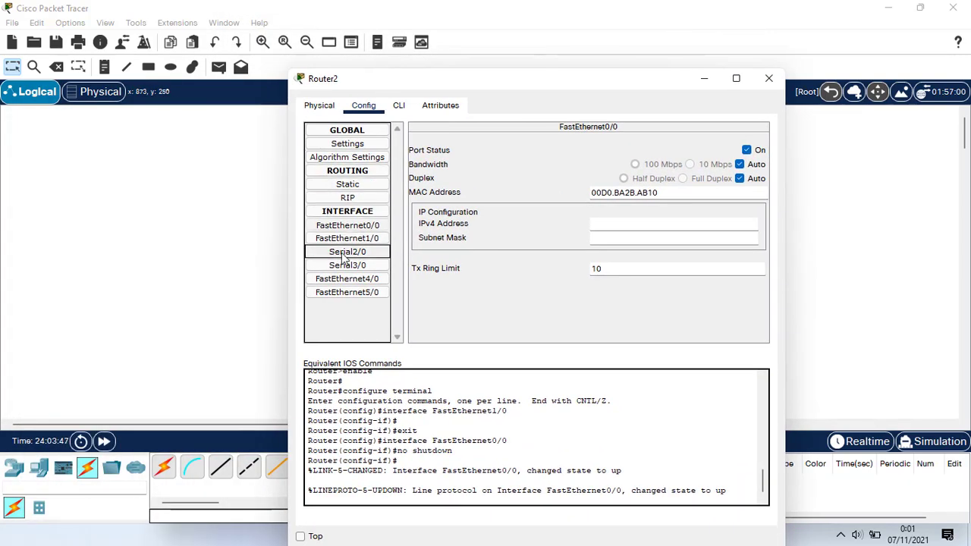
{"action": "left_click", "coordinate": [745, 151]}
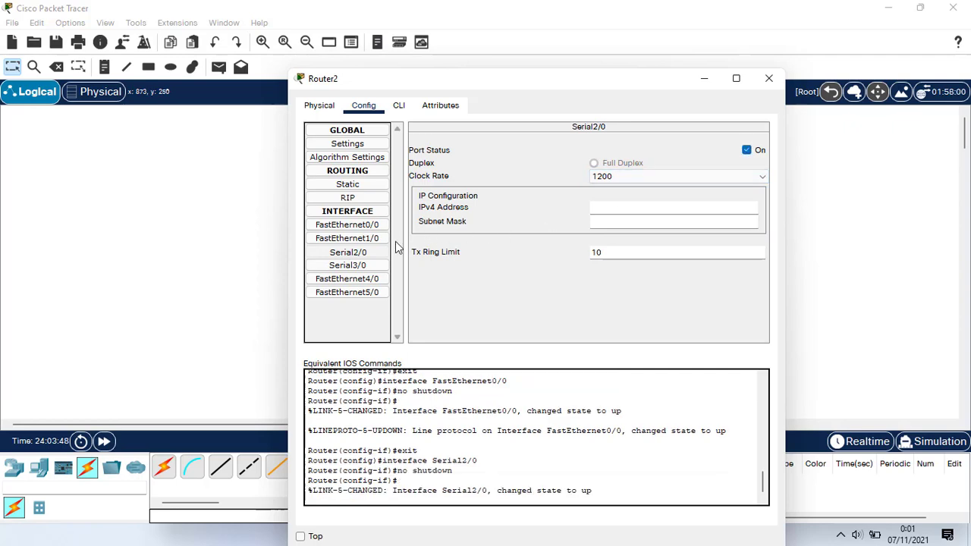
{"action": "left_click", "coordinate": [383, 265]}
{"action": "left_click", "coordinate": [748, 149]}
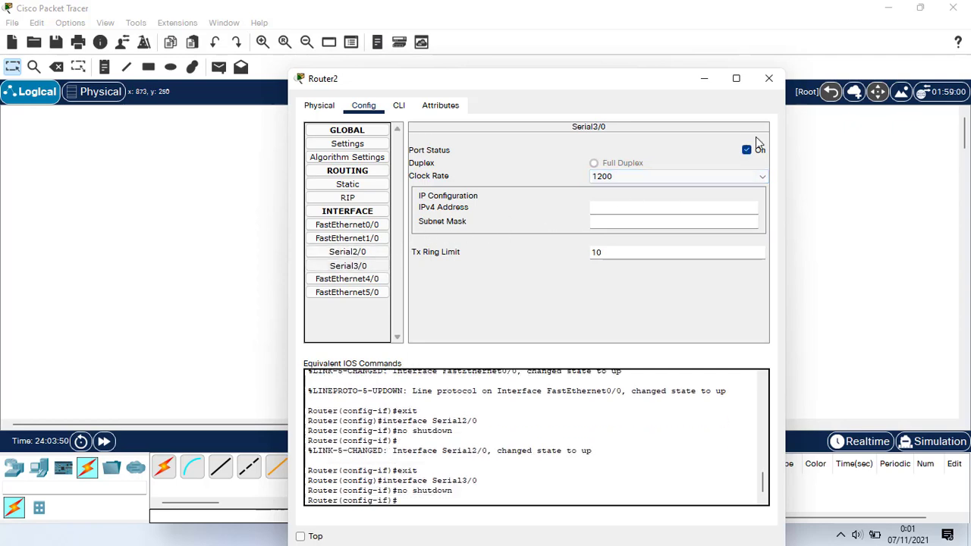
{"action": "left_click", "coordinate": [769, 78]}
- Turn on the port status of Router3's FastEthernet0/0 and FastEthernet1/0 interfaces
{"action": "left_click", "coordinate": [478, 213]}
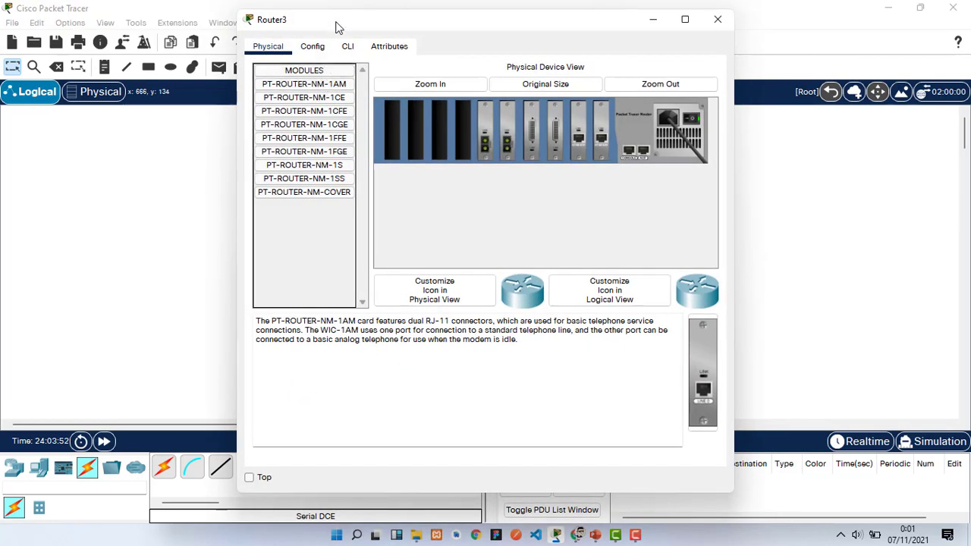
{"action": "left_click_drag", "start_coordinate": [337, 23], "coordinate": [271, 112]}
{"action": "left_click", "coordinate": [248, 137]}
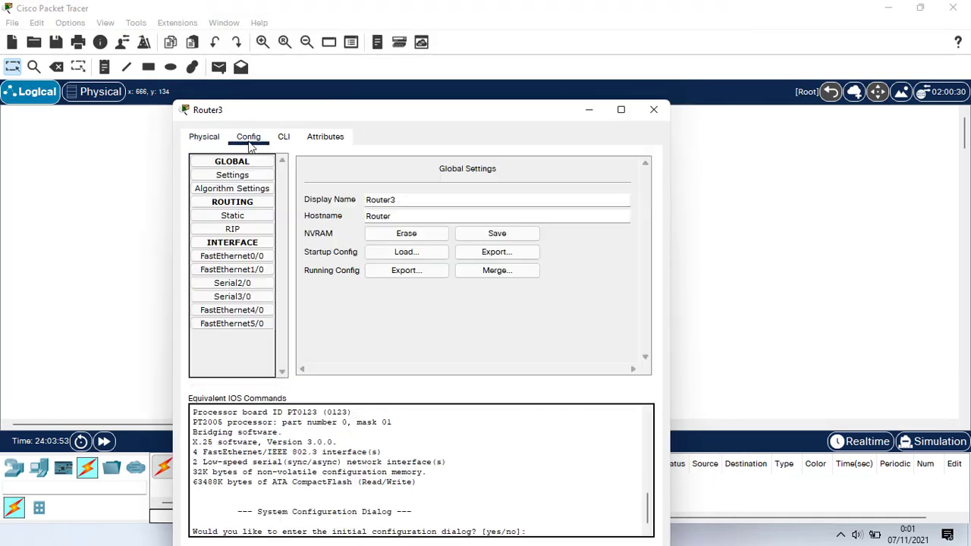
{"action": "left_click", "coordinate": [258, 256]}
{"action": "left_click", "coordinate": [632, 182]}
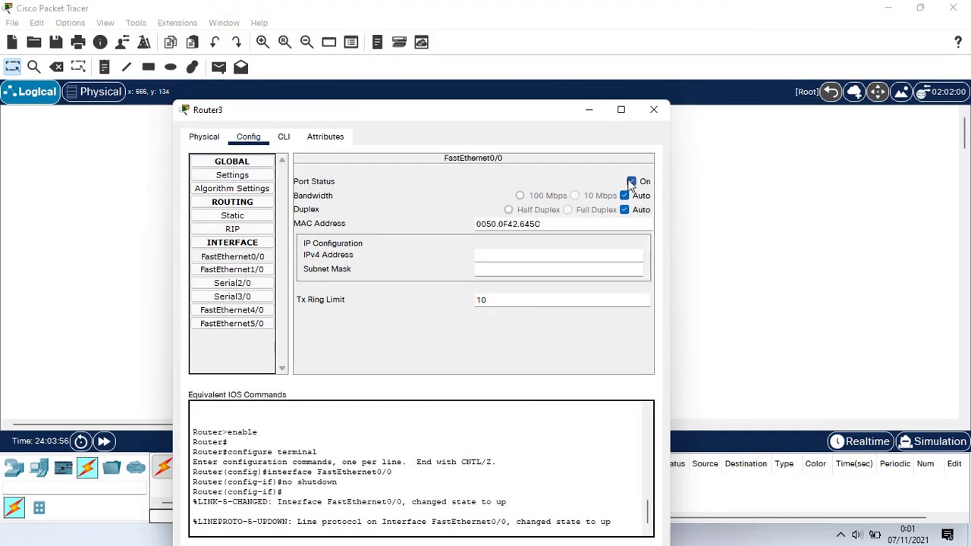
{"action": "left_click_drag", "start_coordinate": [466, 116], "coordinate": [547, 104]}
{"action": "left_click", "coordinate": [313, 258]}
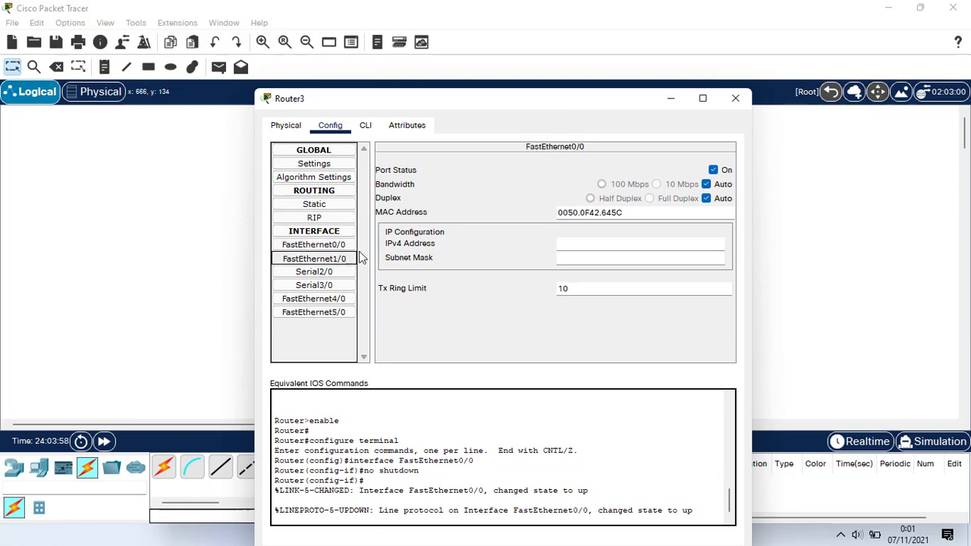
{"action": "left_click", "coordinate": [713, 170]}
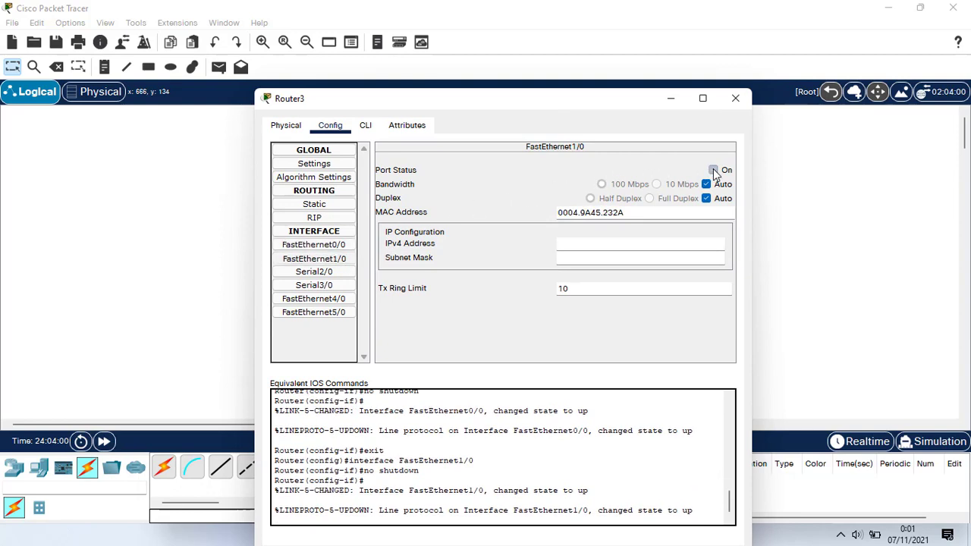
- Turn on the port status of Router3's Serial2/0 and Serial3/0 interfaces and close its configuration
{"action": "left_click", "coordinate": [334, 273]}
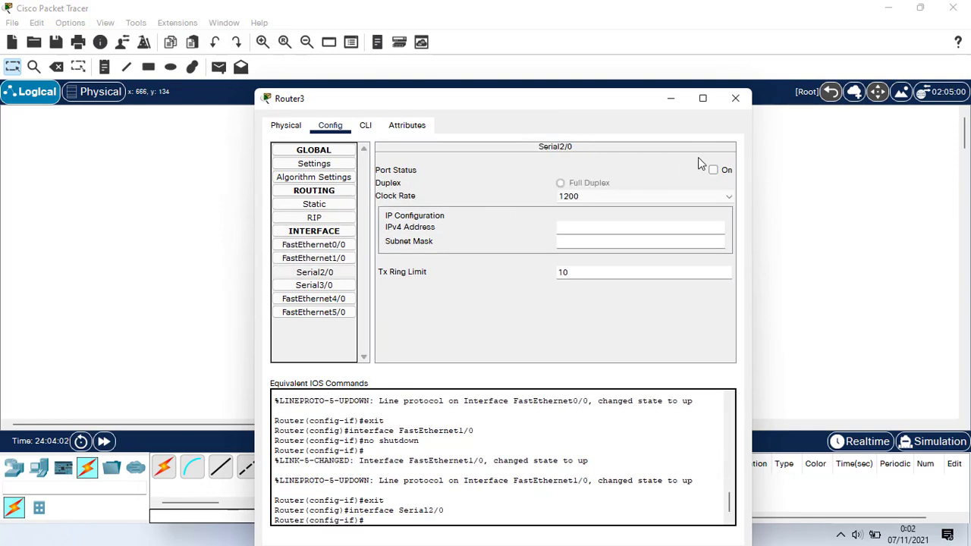
{"action": "left_click", "coordinate": [712, 170]}
{"action": "left_click", "coordinate": [334, 286]}
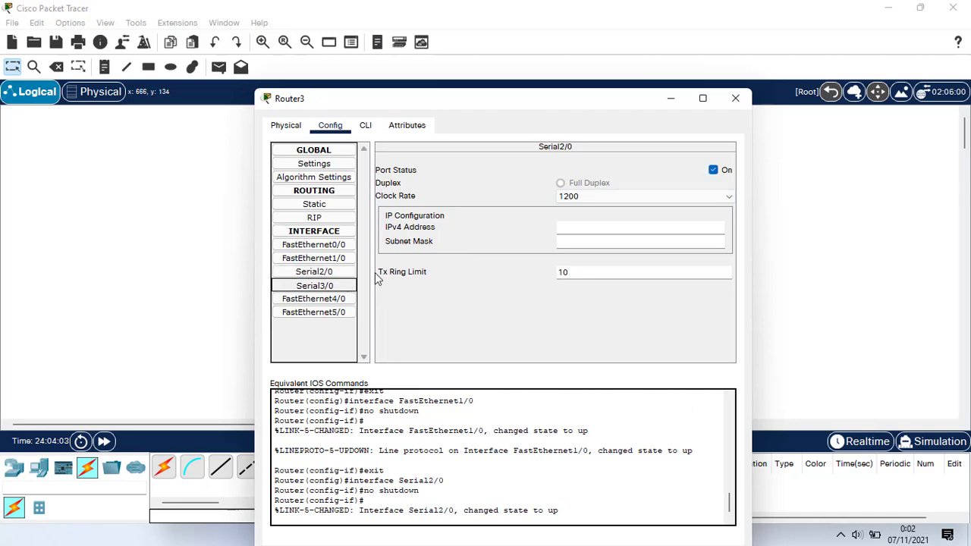
{"action": "left_click", "coordinate": [713, 171]}
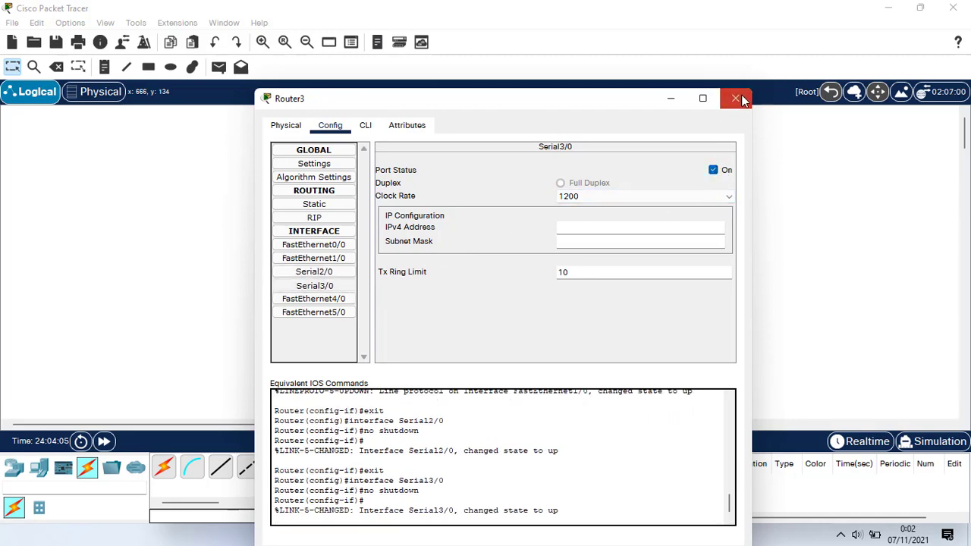
{"action": "left_click", "coordinate": [736, 99]}
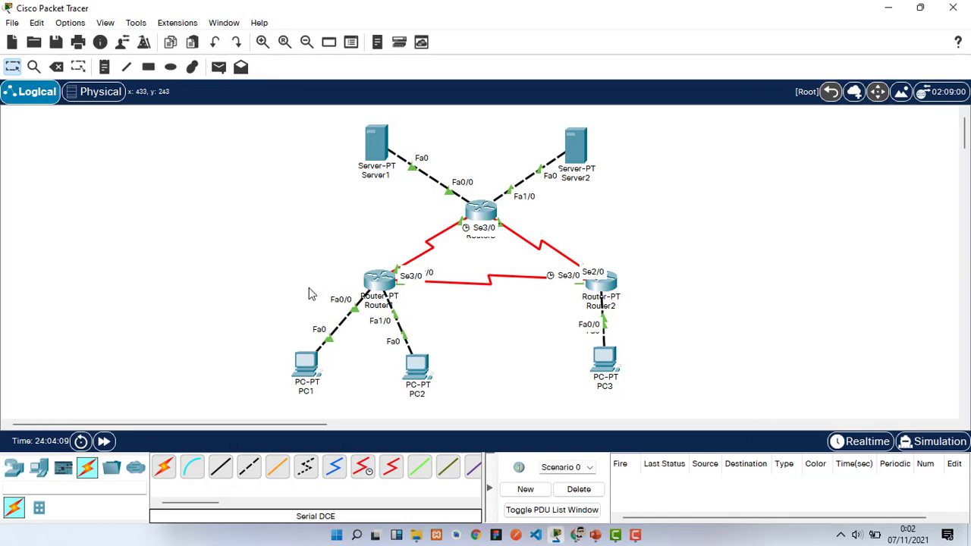
- Give PC1 the static IPv4 address 192.168.1.1 with subnet mask 255.255.255.192
{"action": "left_click", "coordinate": [307, 369]}
{"action": "left_click", "coordinate": [356, 46]}
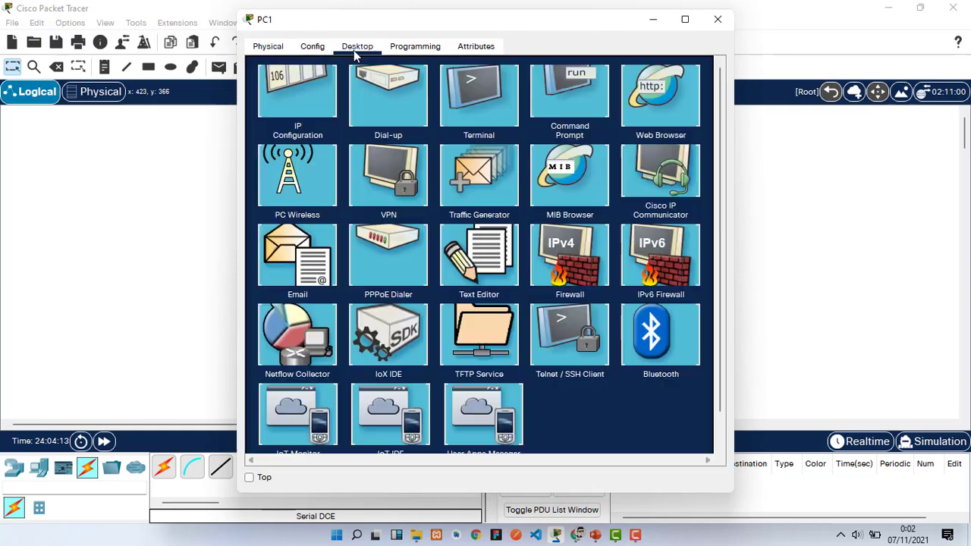
{"action": "left_click", "coordinate": [308, 107]}
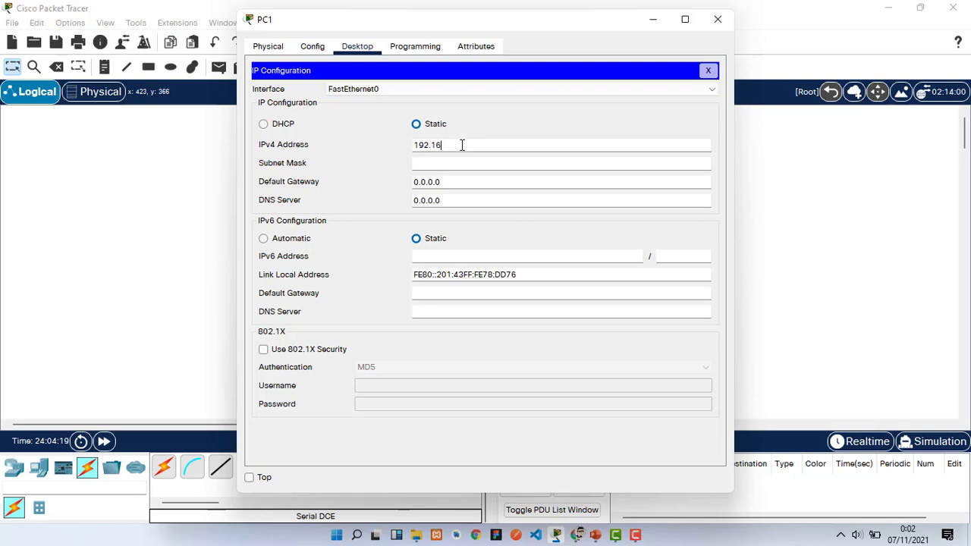
{"action": "type", "text": "8000"}
{"action": "key", "text": "BackSpace"}
{"action": "key", "text": "BackSpace"}
{"action": "key", "text": "BackSpace"}
{"action": "left_click", "coordinate": [478, 162]}
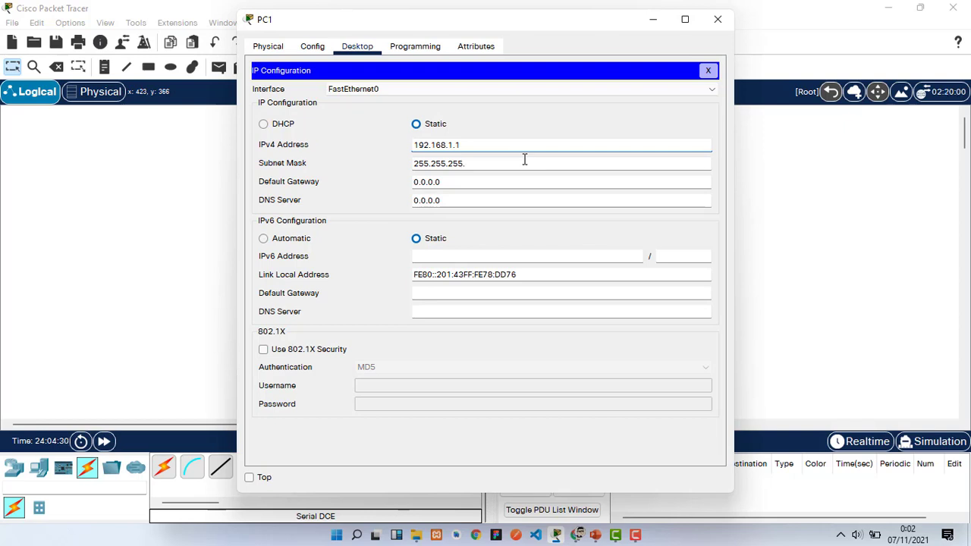
{"action": "type", "text": "19"}
- Set PC1's IPv4 default gateway to 192.168.1.62 and close its configuration
{"action": "left_click", "coordinate": [513, 185]}
{"action": "key", "text": "BackSpace"}
{"action": "key", "text": "BackSpace"}
{"action": "key", "text": "BackSpace"}
{"action": "key", "text": "BackSpace"}
{"action": "key", "text": "BackSpace"}
{"action": "key", "text": "BackSpace"}
{"action": "key", "text": "BackSpace"}
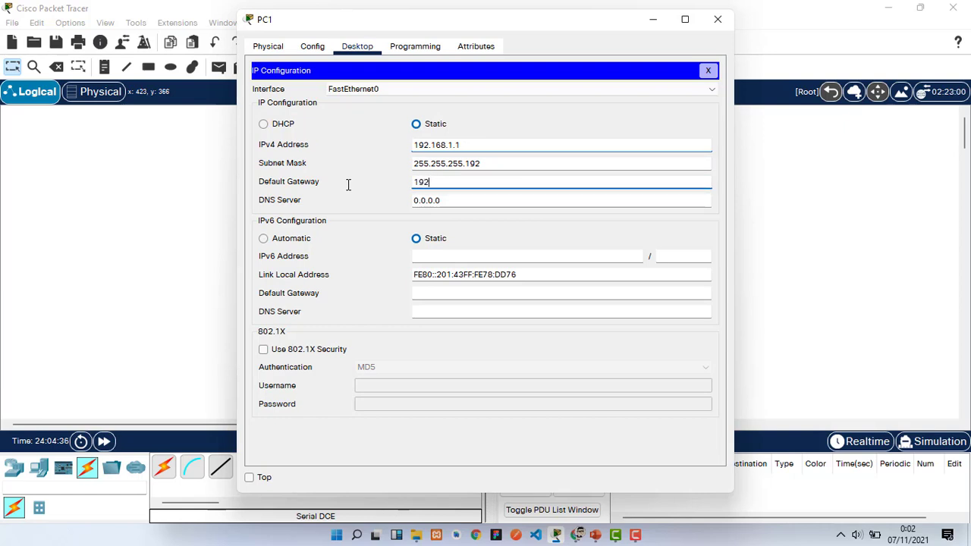
{"action": "type", "text": "192.168.1.62"}
{"action": "left_click_drag", "start_coordinate": [492, 182], "coordinate": [382, 182]}
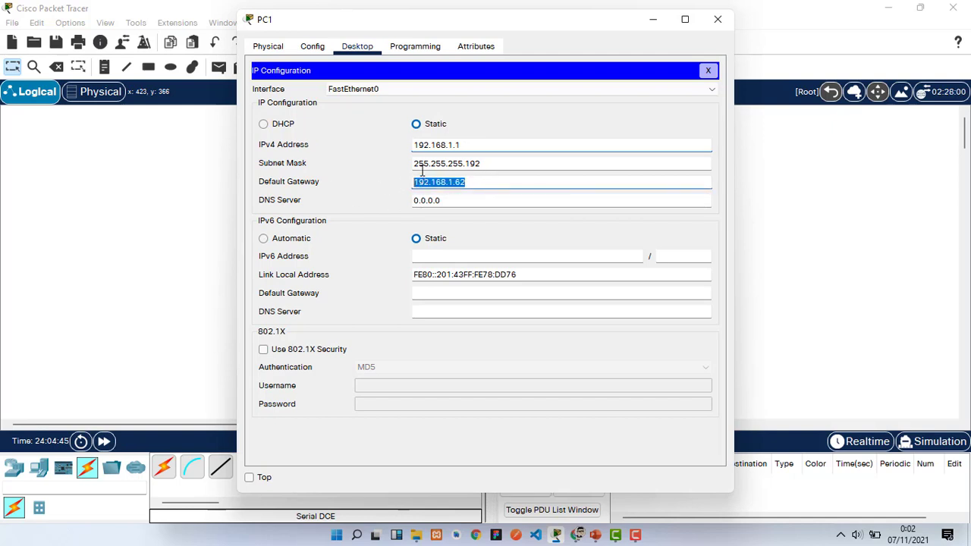
{"action": "left_click", "coordinate": [474, 182]}
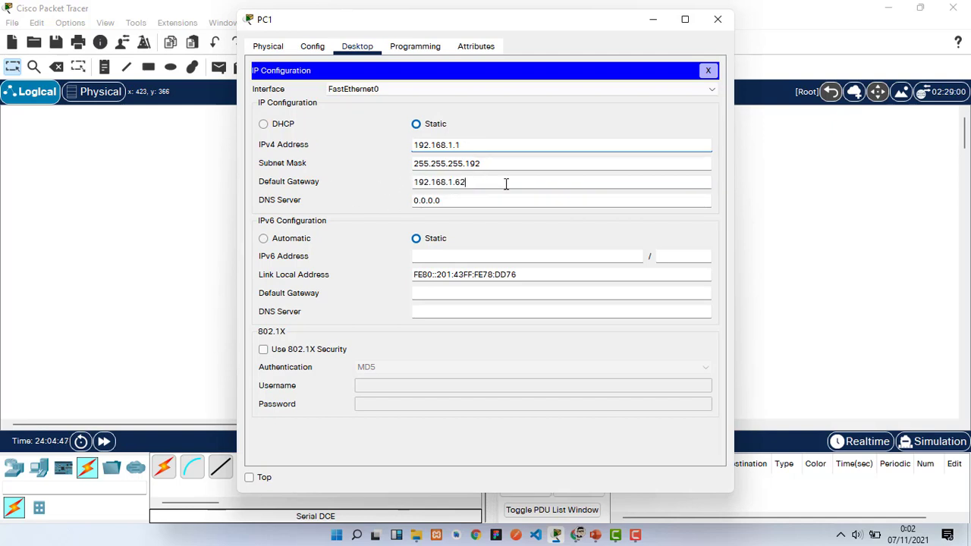
{"action": "left_click_drag", "start_coordinate": [506, 184], "coordinate": [386, 189]}
{"action": "left_click_drag", "start_coordinate": [336, 15], "coordinate": [306, 38]}
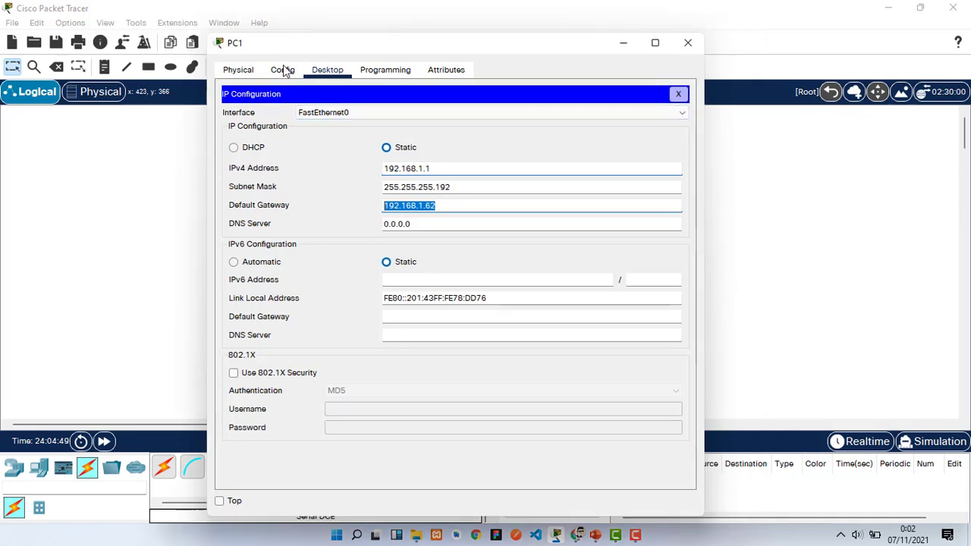
{"action": "left_click_drag", "start_coordinate": [588, 37], "coordinate": [555, 90]}
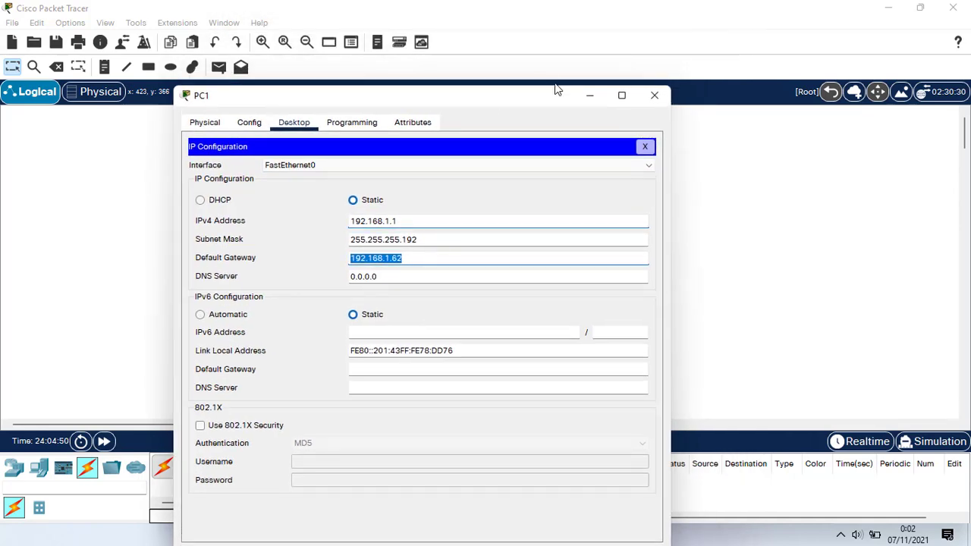
{"action": "left_click", "coordinate": [653, 97]}
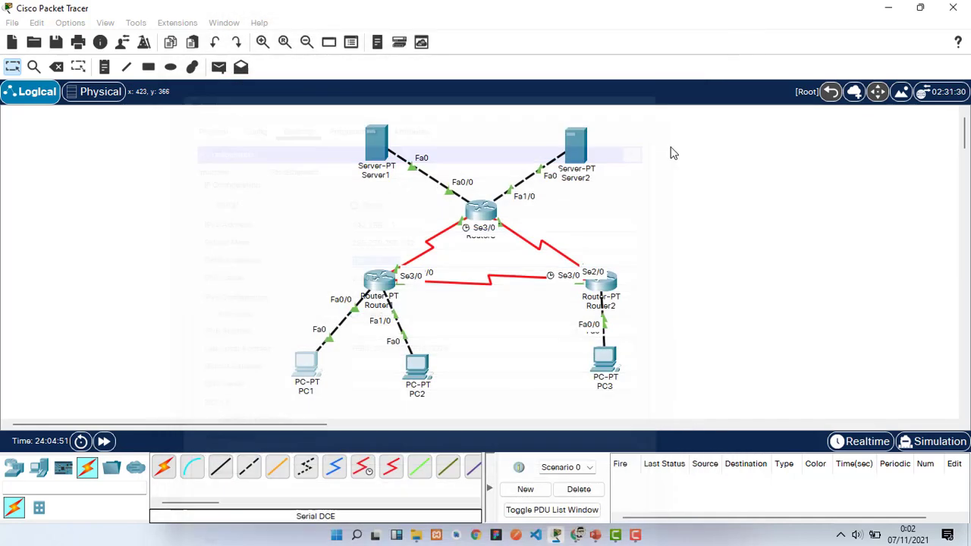
- Give PC2 the static IPv4 address 192.168.1.65 with subnet mask 255.255.255.192
{"action": "left_click", "coordinate": [425, 373]}
{"action": "left_click", "coordinate": [313, 48]}
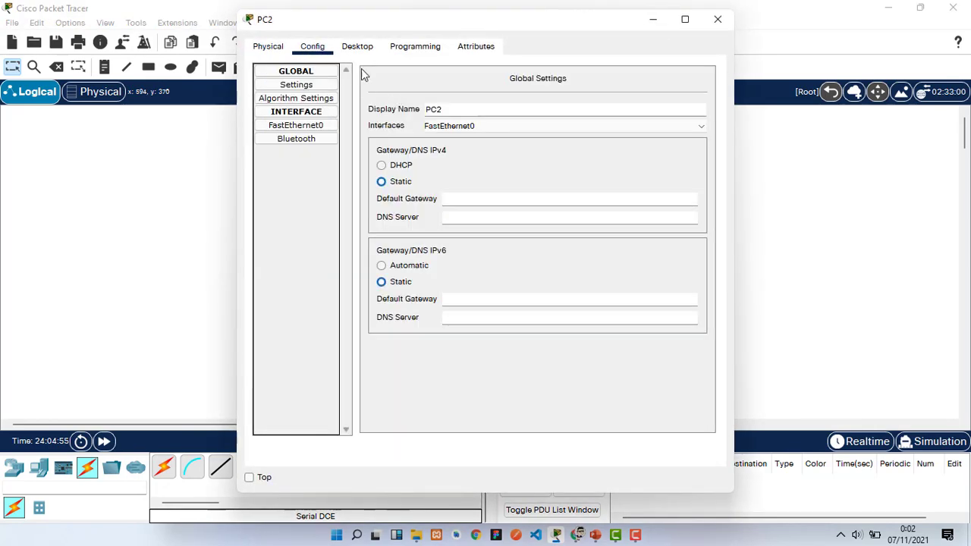
{"action": "left_click", "coordinate": [358, 47]}
{"action": "left_click", "coordinate": [300, 109]}
{"action": "left_click", "coordinate": [477, 141]}
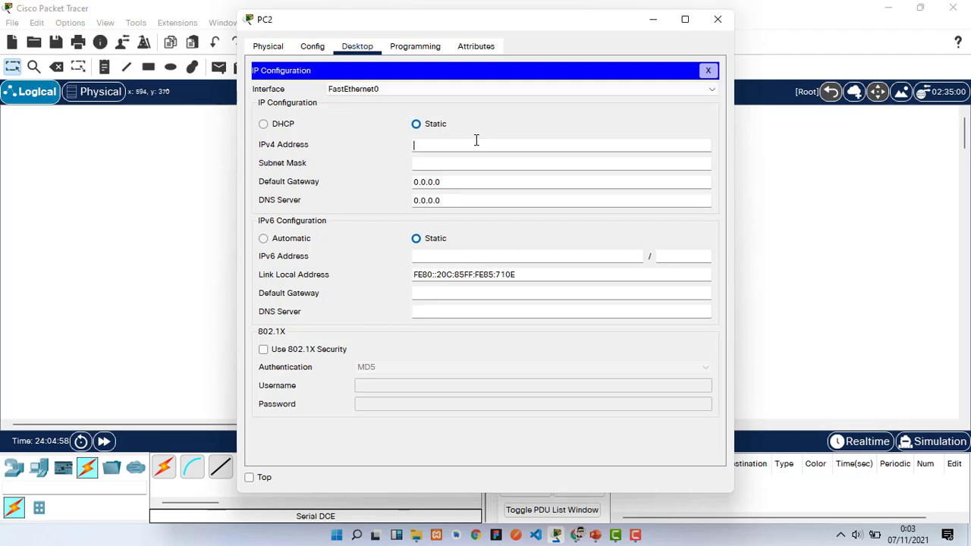
{"action": "type", "text": "192.168.1.65"}
{"action": "left_click", "coordinate": [472, 162]}
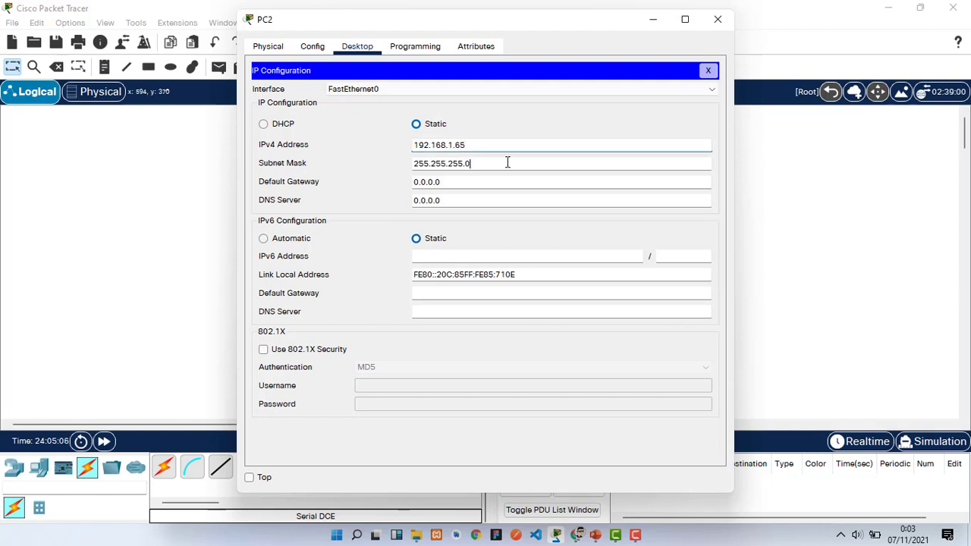
{"action": "type", "text": "192"}
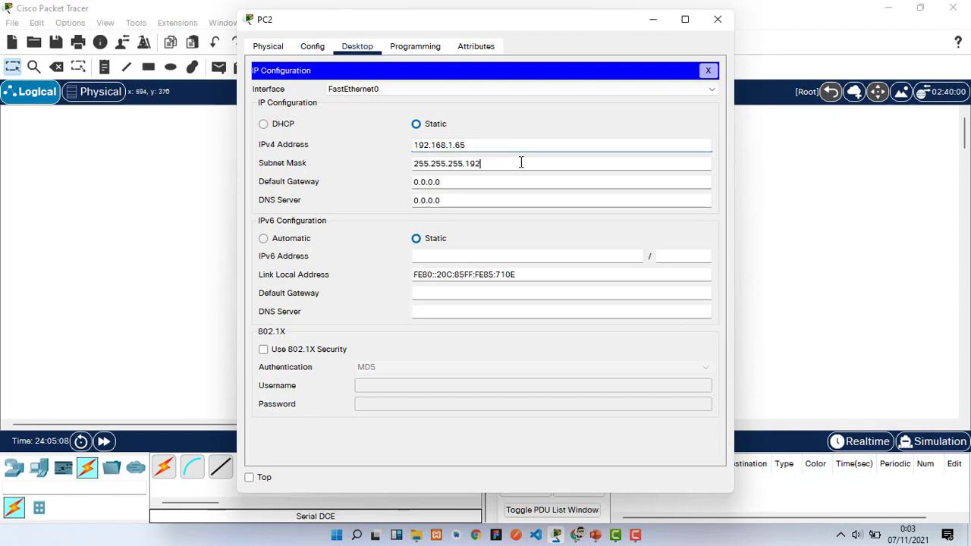
- Set PC2's IPv4 default gateway to 192.168.1.126 and close its configuration
{"action": "left_click_drag", "start_coordinate": [487, 189], "coordinate": [389, 188]}
{"action": "type", "text": "19"}
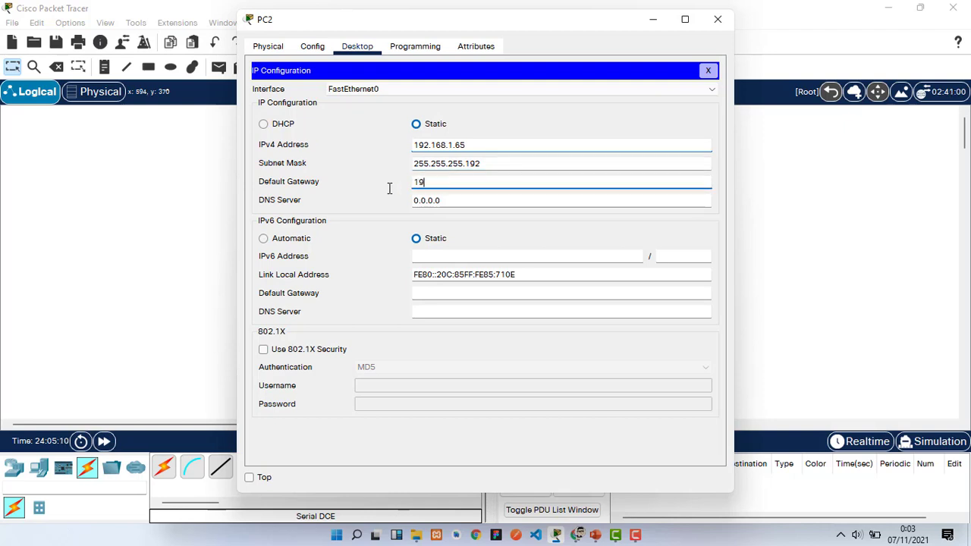
{"action": "type", "text": "2.168.1.126"}
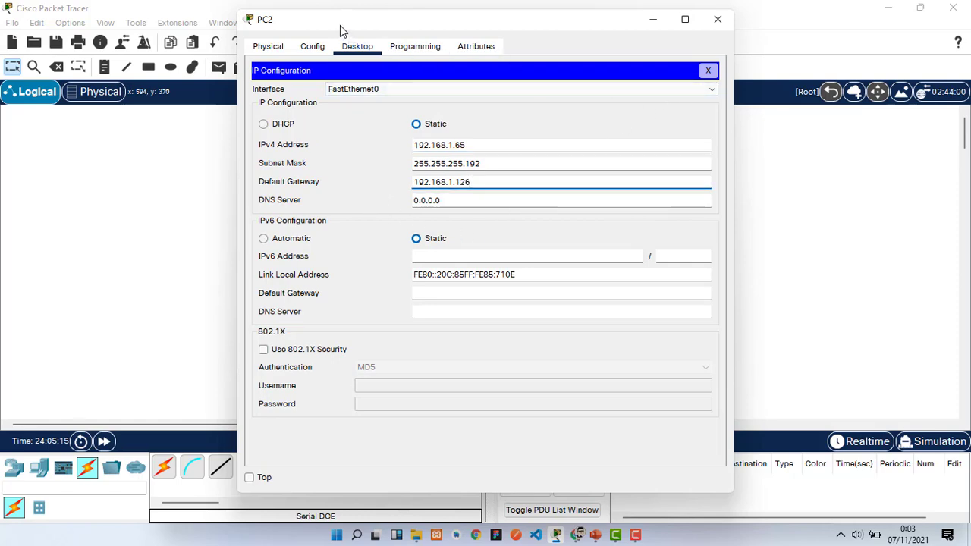
{"action": "left_click_drag", "start_coordinate": [340, 25], "coordinate": [266, 81]}
{"action": "left_click", "coordinate": [643, 75]}
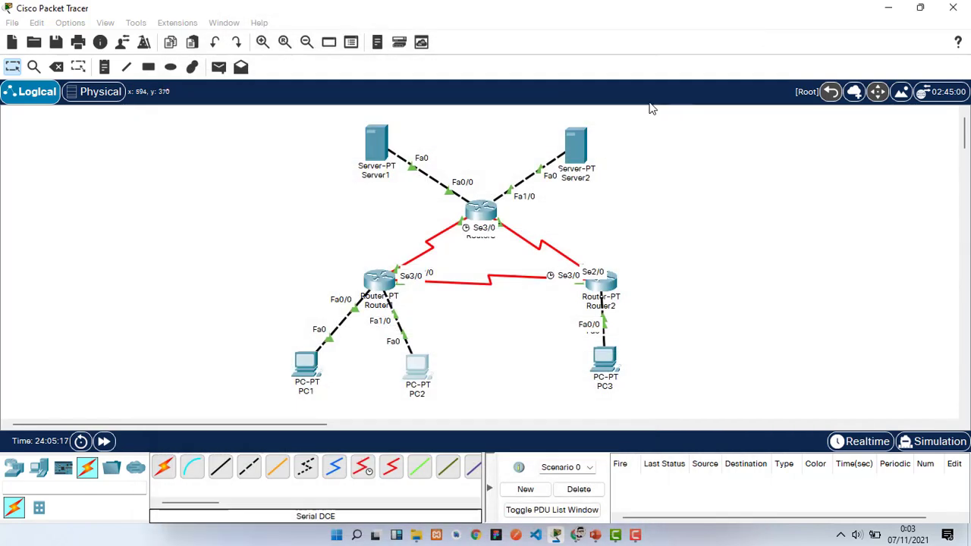
- Give PC3 the static IPv4 address 192.168.1.253 with subnet mask 255.255.255.128
{"action": "left_click", "coordinate": [601, 363]}
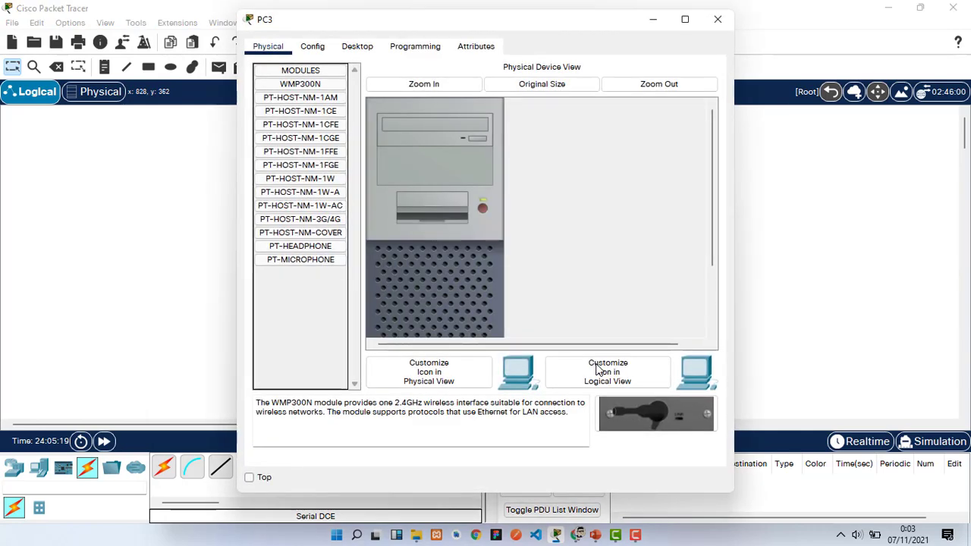
{"action": "left_click", "coordinate": [312, 46]}
{"action": "left_click", "coordinate": [345, 47]}
{"action": "left_click", "coordinate": [326, 87]}
{"action": "left_click", "coordinate": [424, 142]}
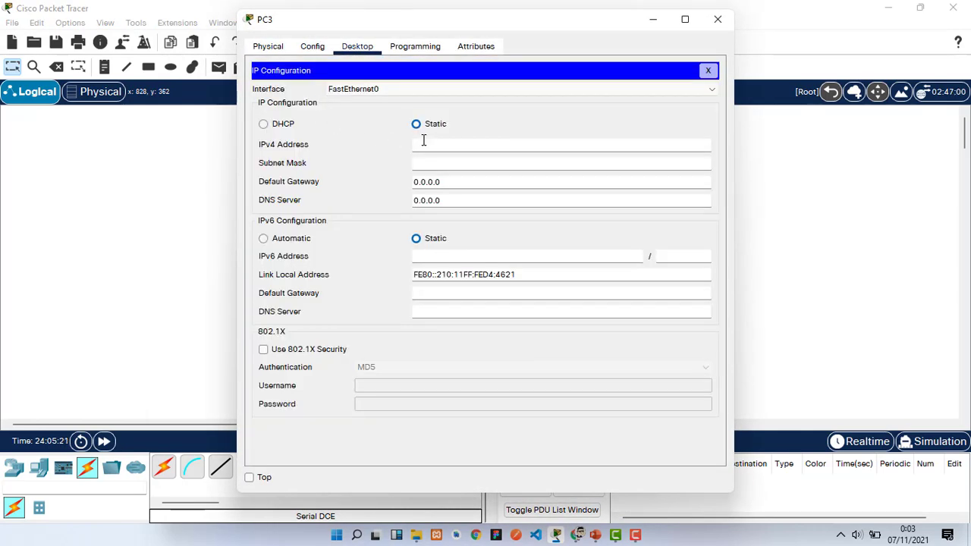
{"action": "type", "text": "192.168.1"}
{"action": "type", "text": ".253"}
{"action": "left_click", "coordinate": [444, 162]}
{"action": "type", "text": "12"}
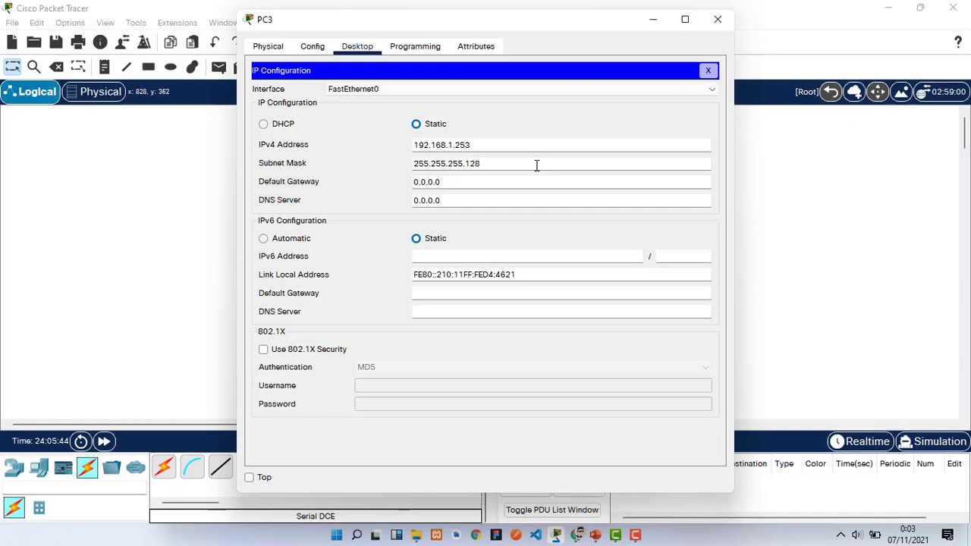
- Set PC3's IPv4 default gateway to 192.168.1.254 and close its configuration
{"action": "left_click", "coordinate": [515, 183]}
{"action": "key", "text": "BackSpace"}
{"action": "key", "text": "BackSpace"}
{"action": "key", "text": "BackSpace"}
{"action": "key", "text": "BackSpace"}
{"action": "type", "text": "192.16"}
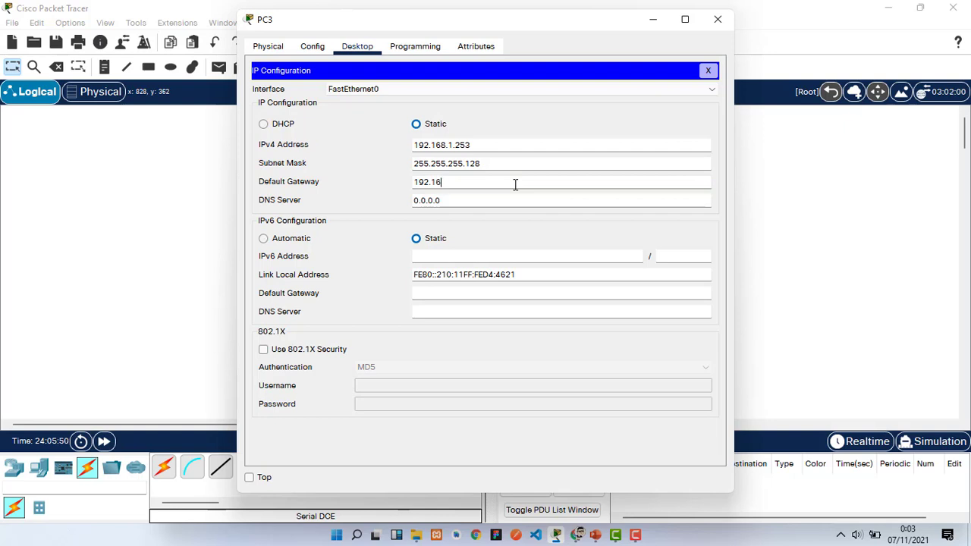
{"action": "type", "text": "8.1.254"}
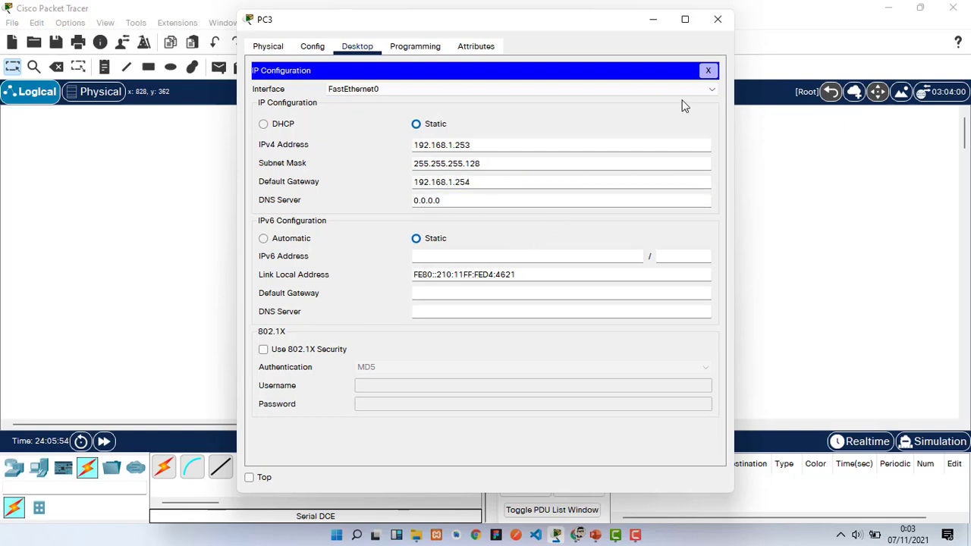
{"action": "left_click", "coordinate": [708, 70]}
{"action": "left_click_drag", "start_coordinate": [284, 27], "coordinate": [264, 160]}
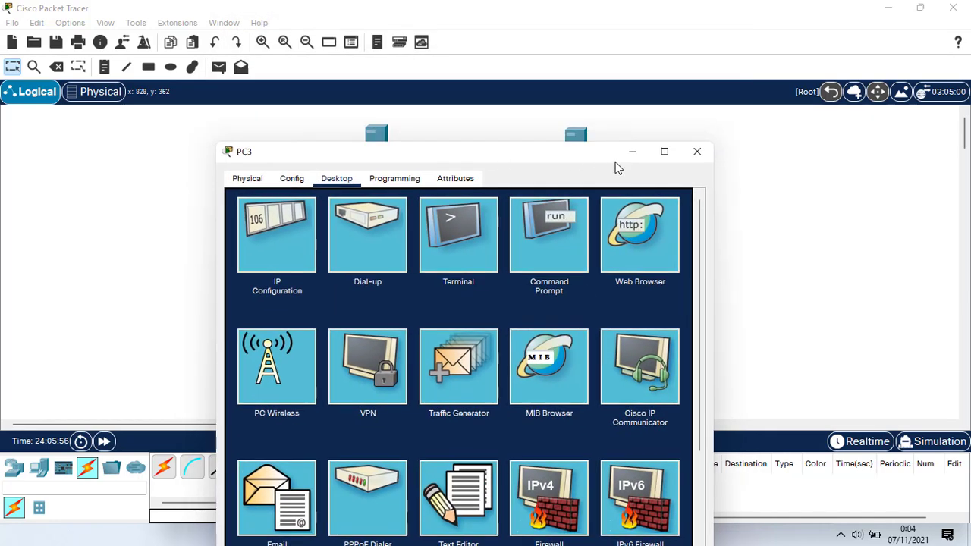
{"action": "left_click", "coordinate": [696, 153]}
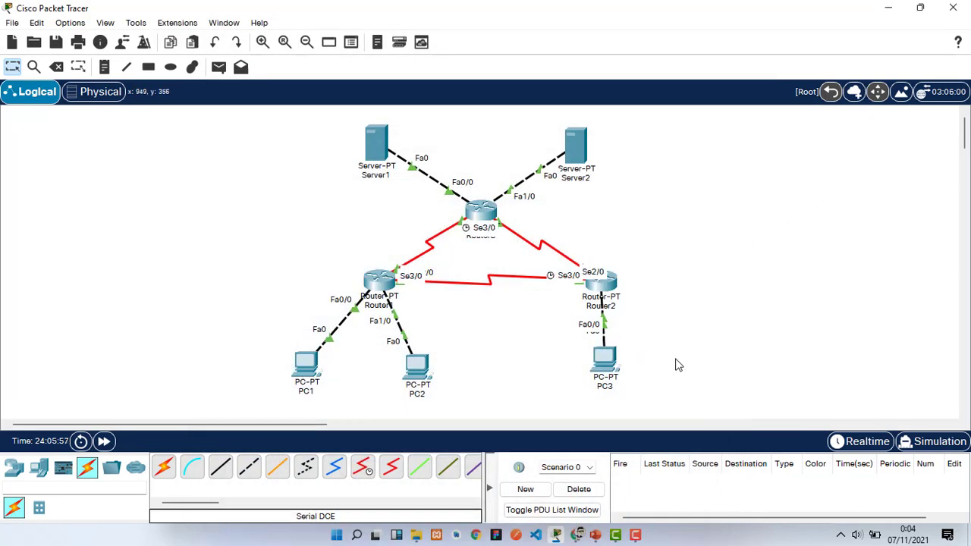
- Assign Router1's FastEthernet0/0 interface the IPv4 address 192.168.1.62 with subnet mask 255.255.255.192
{"action": "left_click", "coordinate": [384, 287]}
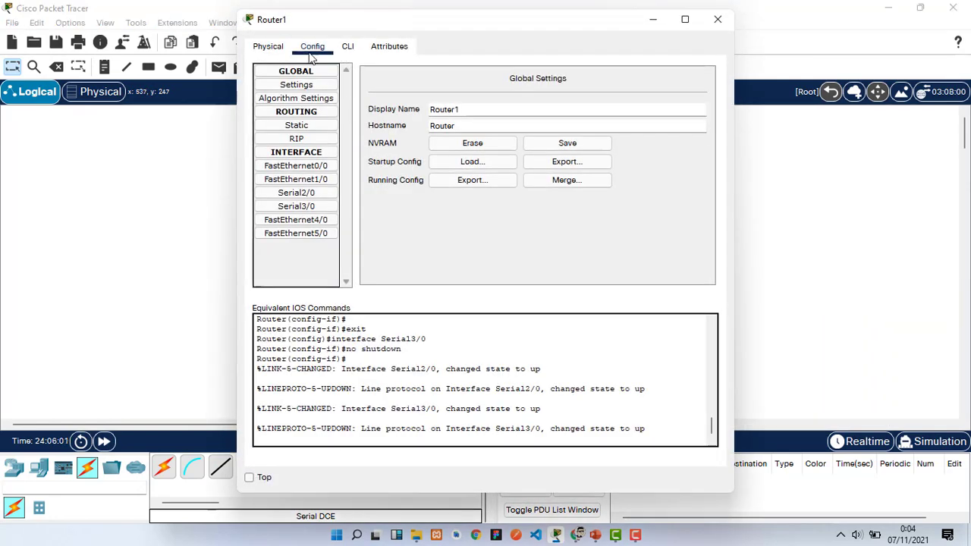
{"action": "left_click", "coordinate": [296, 165]}
{"action": "left_click_drag", "start_coordinate": [339, 20], "coordinate": [612, 97]}
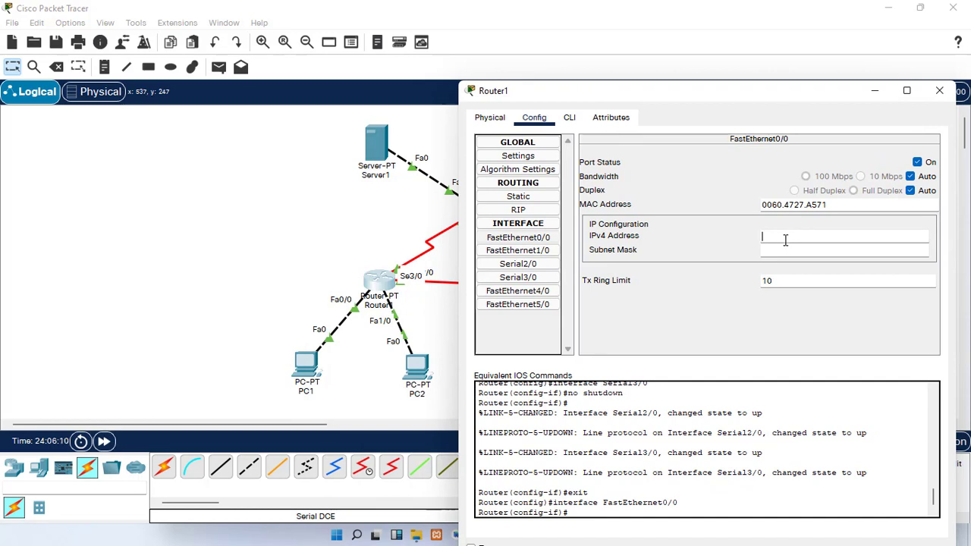
{"action": "type", "text": "192.168.1.62"}
{"action": "left_click", "coordinate": [793, 246]}
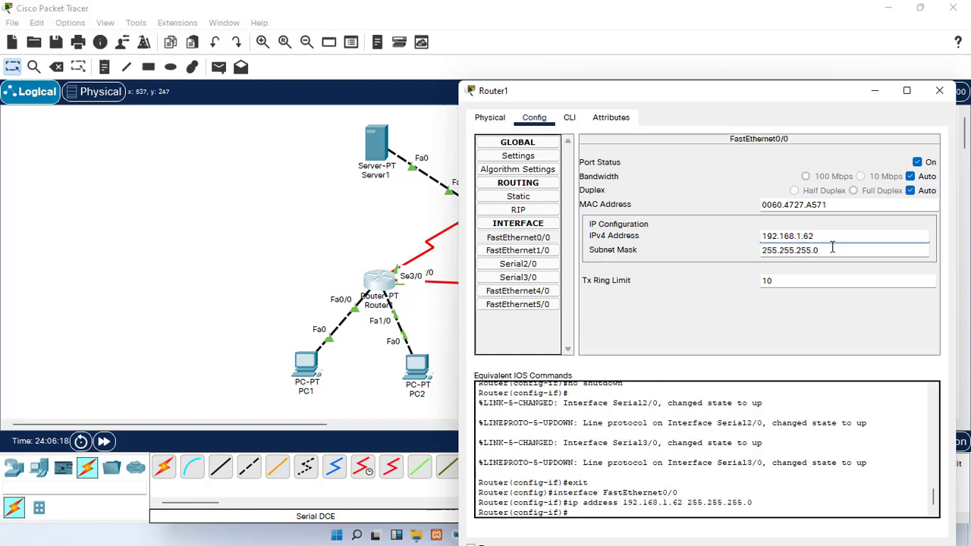
{"action": "key", "text": "BackSpace"}
{"action": "type", "text": "192"}
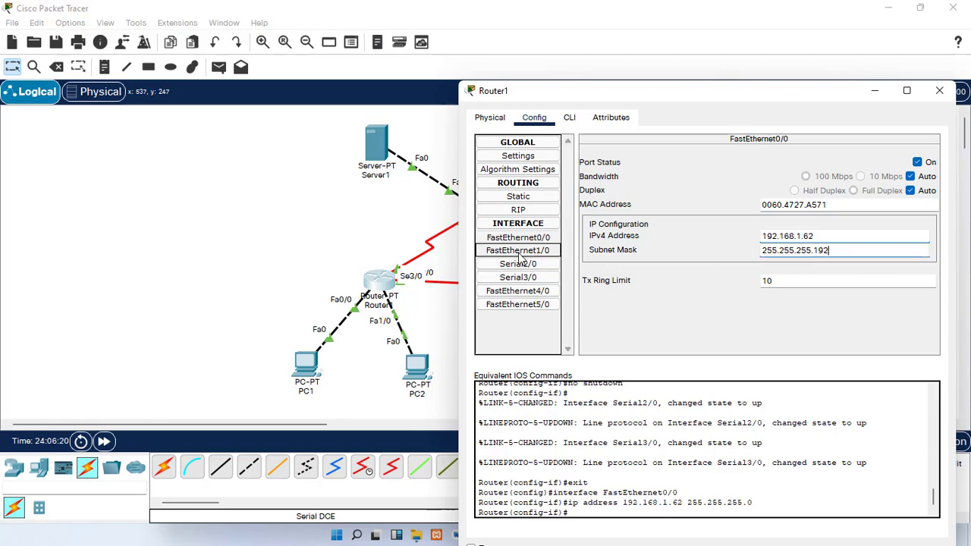
- Assign Router1's FastEthernet1/0 interface the IPv4 address 192.168.1.126 with subnet mask 255.255.255.192 and close its configuration
{"action": "left_click", "coordinate": [519, 250]}
{"action": "left_click_drag", "start_coordinate": [679, 97], "coordinate": [554, 144]}
{"action": "left_click", "coordinate": [698, 284]}
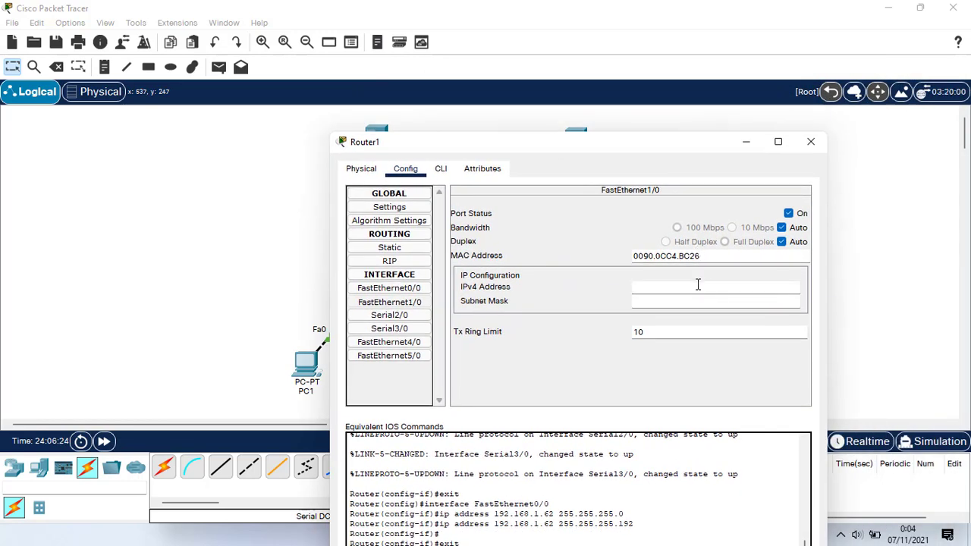
{"action": "type", "text": "192.168.1.126"}
{"action": "left_click", "coordinate": [697, 302]}
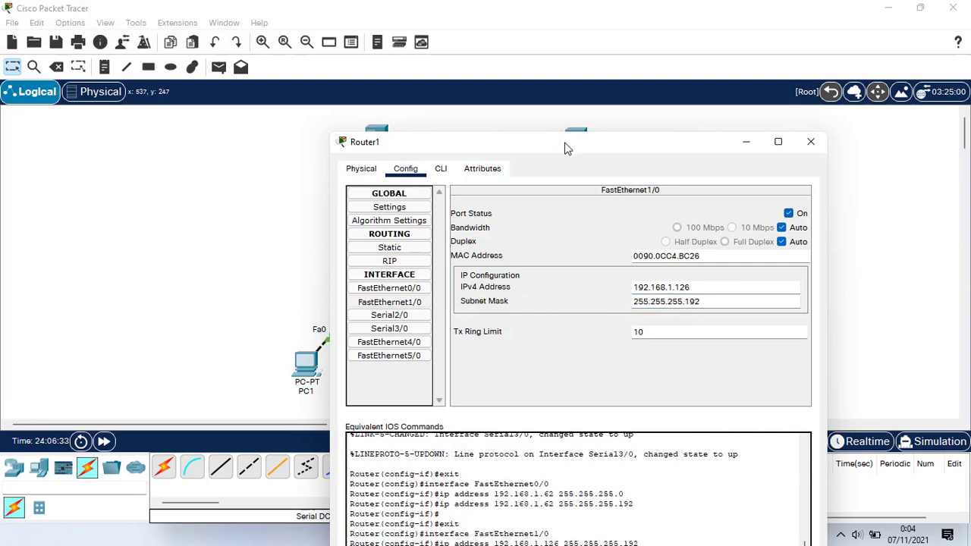
{"action": "left_click_drag", "start_coordinate": [568, 147], "coordinate": [427, 147]}
{"action": "left_click", "coordinate": [675, 144]}
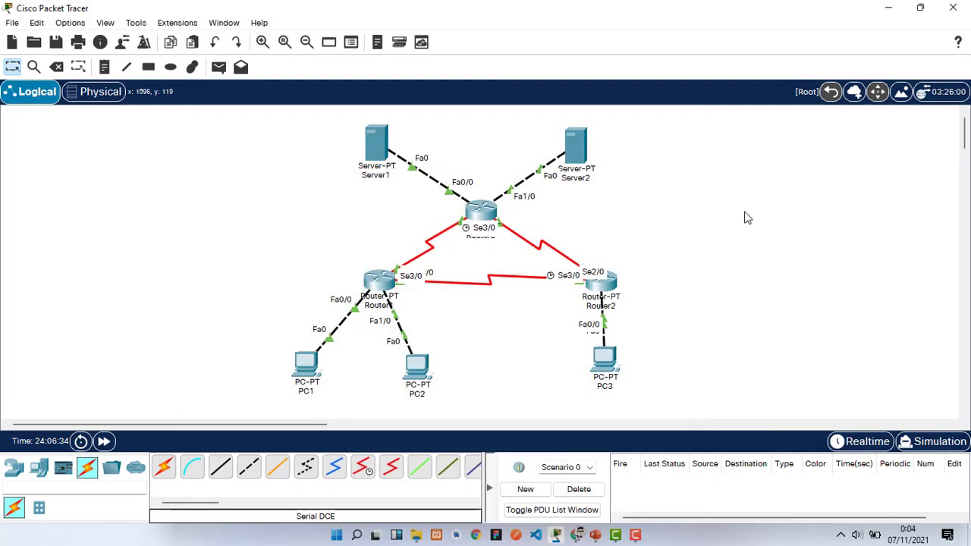
- Assign Router2's FastEthernet0/0 interface the IPv4 address 192.168.1.254 with subnet mask 255.255.255.128 and close its configuration
{"action": "left_click", "coordinate": [611, 287]}
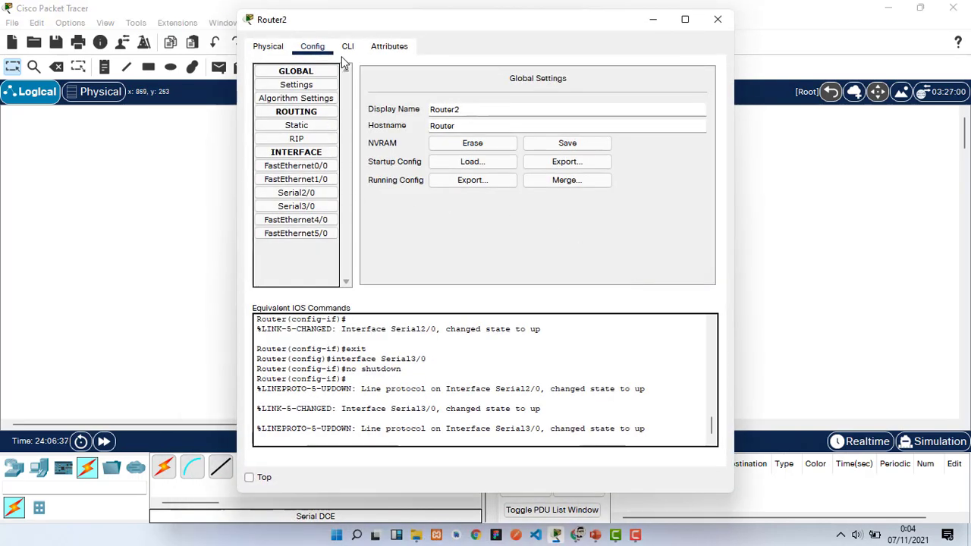
{"action": "left_click", "coordinate": [317, 157]}
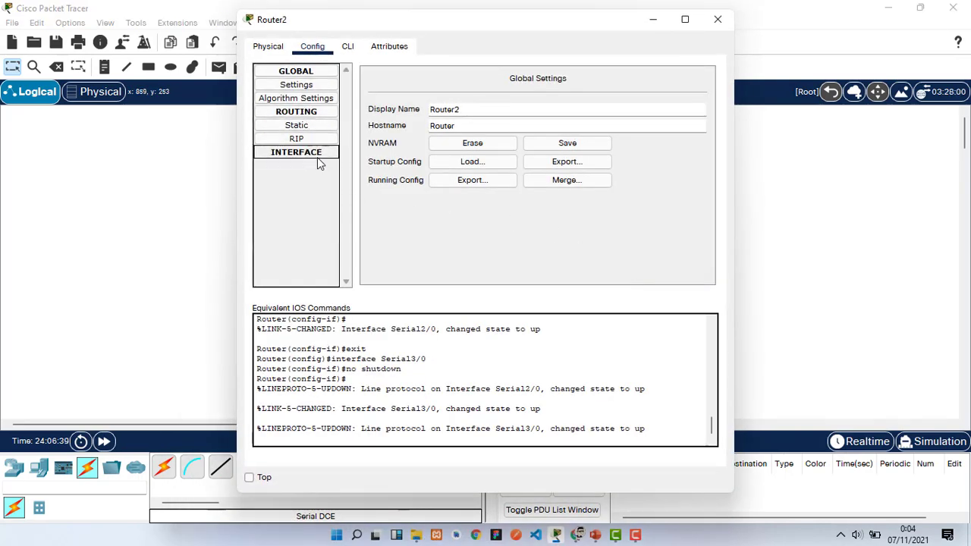
{"action": "left_click", "coordinate": [317, 157]}
{"action": "left_click", "coordinate": [331, 163]}
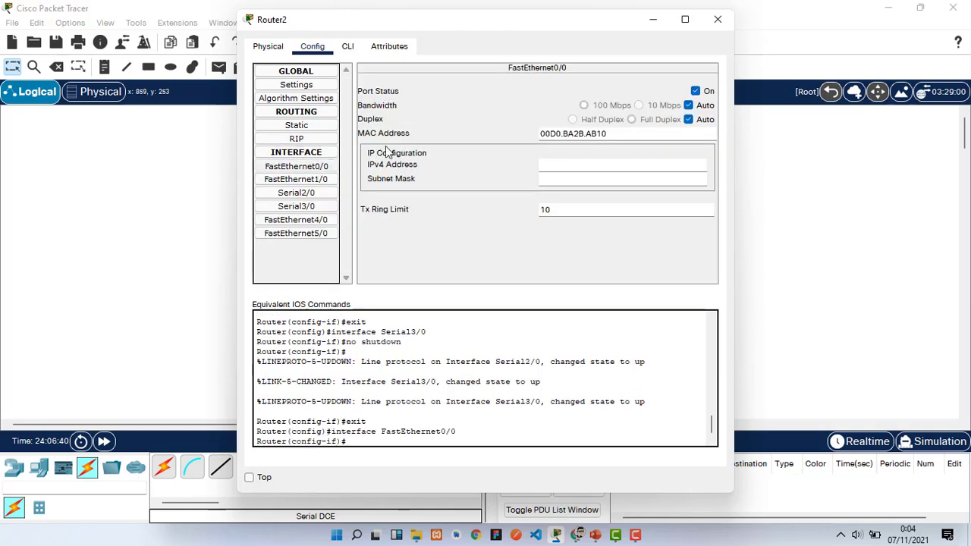
{"action": "left_click", "coordinate": [576, 166]}
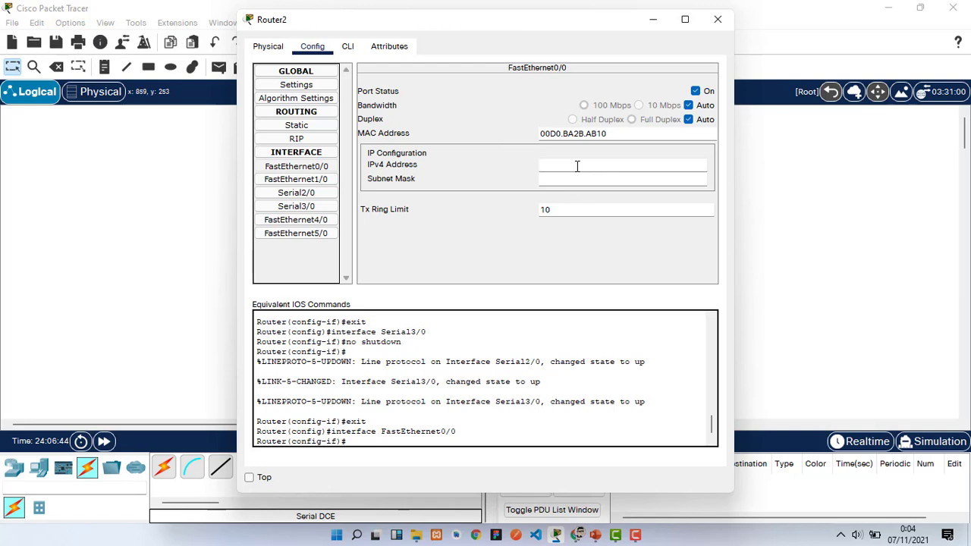
{"action": "type", "text": "192.168.1.254"}
{"action": "left_click", "coordinate": [626, 180]}
{"action": "key", "text": "BackSpace"}
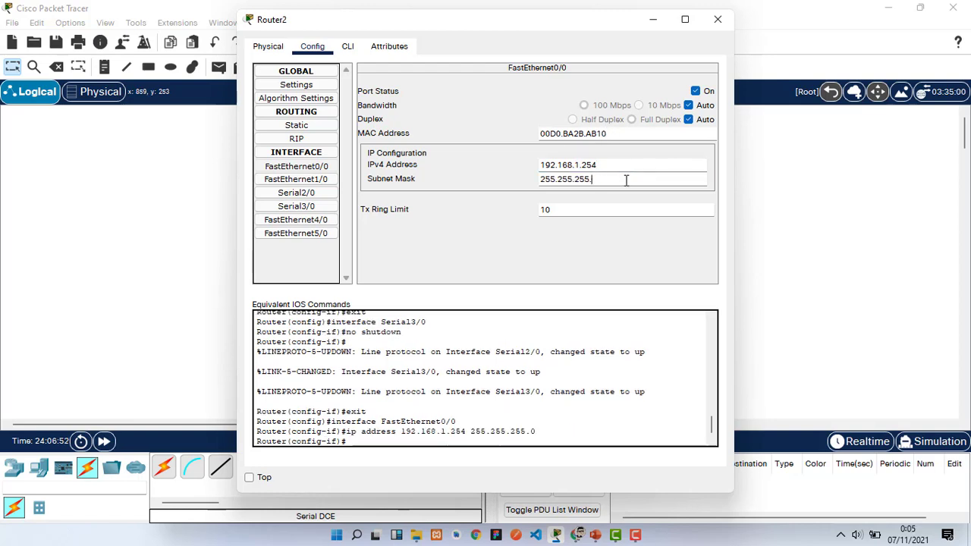
{"action": "type", "text": "128"}
{"action": "key", "text": "Return"}
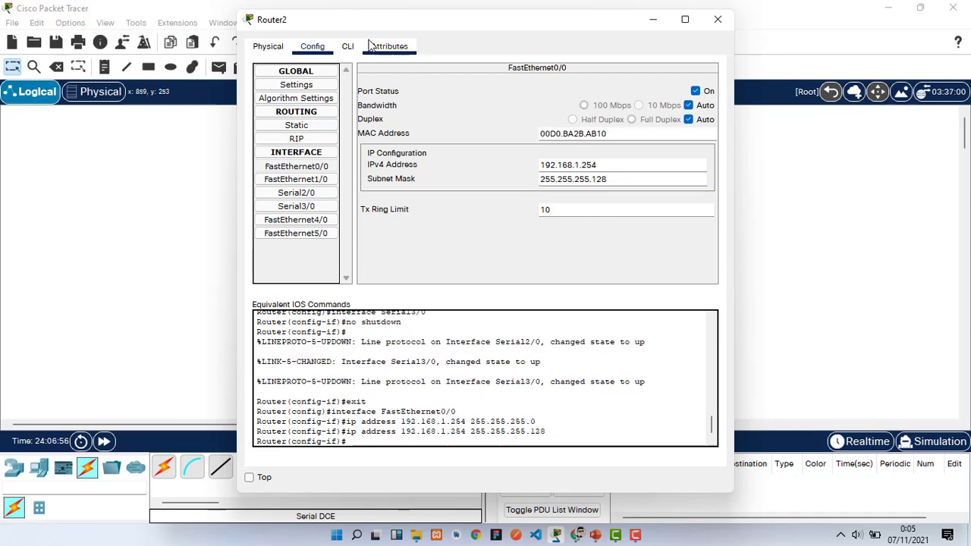
{"action": "left_click_drag", "start_coordinate": [351, 27], "coordinate": [287, 82]}
{"action": "left_click", "coordinate": [654, 74]}
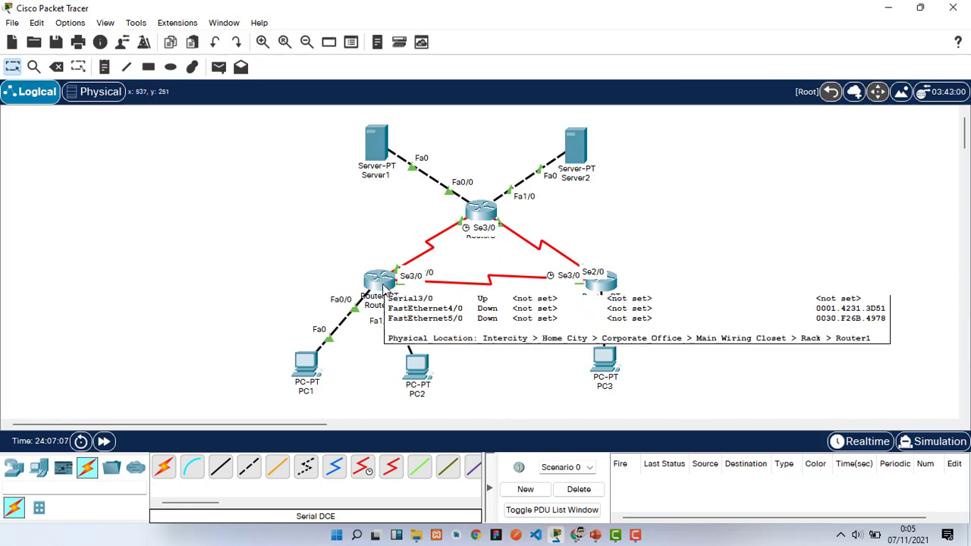
- Assign Router1's Serial2/0 interface the IPv4 address 12.12.12.1 with subnet mask 255.255.255.0
{"action": "left_click", "coordinate": [384, 286]}
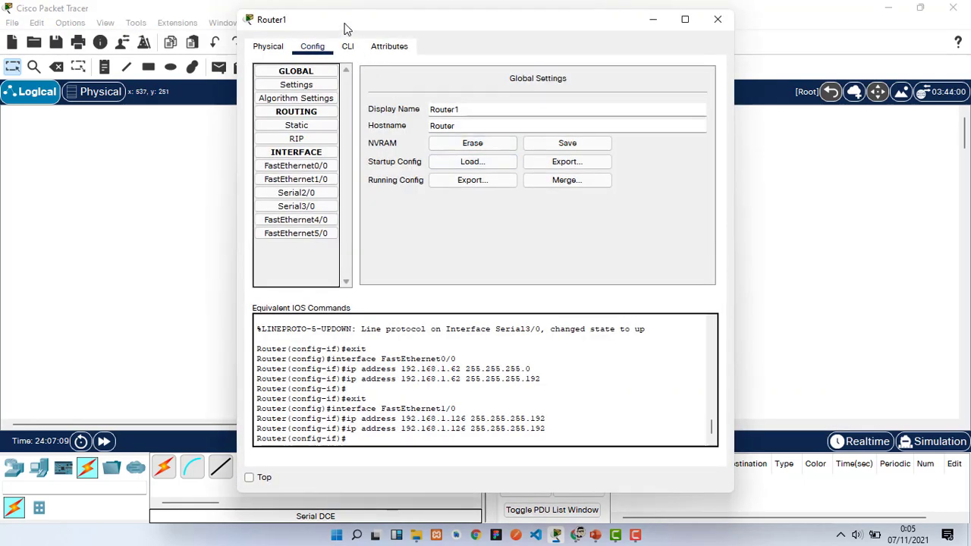
{"action": "left_click_drag", "start_coordinate": [346, 28], "coordinate": [376, 177]}
{"action": "left_click", "coordinate": [358, 337]}
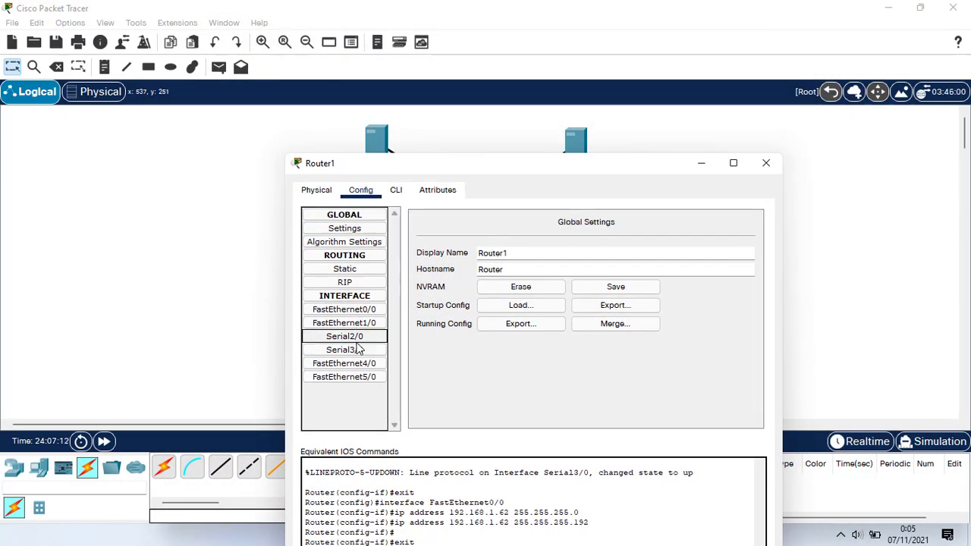
{"action": "left_click_drag", "start_coordinate": [510, 160], "coordinate": [532, 164]}
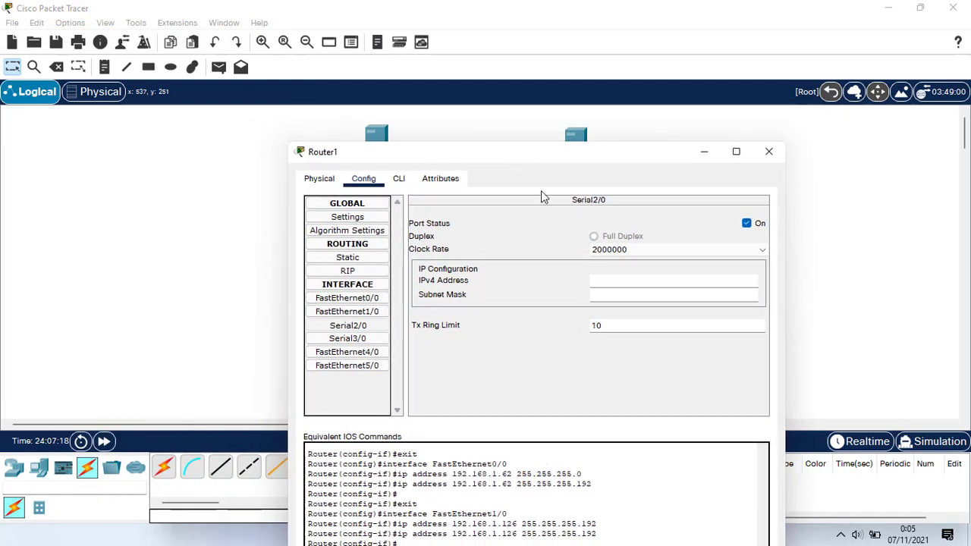
{"action": "left_click", "coordinate": [622, 279]}
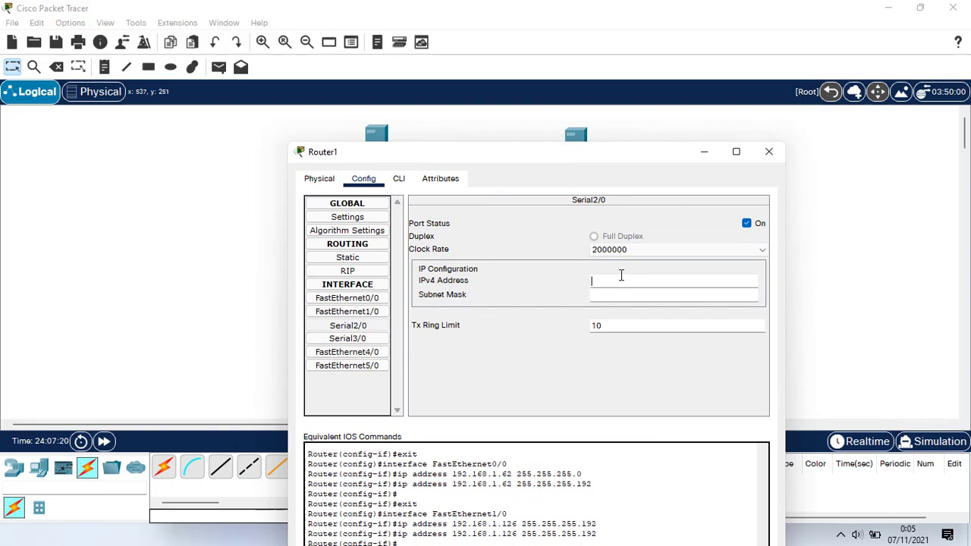
{"action": "type", "text": "12.12.12.1"}
{"action": "left_click", "coordinate": [624, 293]}
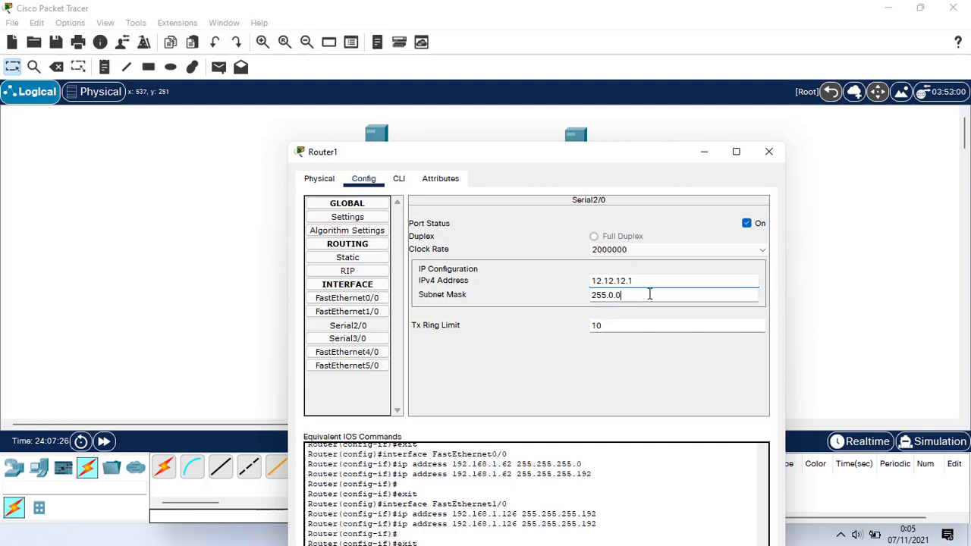
{"action": "key", "text": "BackSpace"}
{"action": "key", "text": "BackSpace"}
{"action": "key", "text": "BackSpace"}
{"action": "type", "text": "255."}
{"action": "type", "text": "255.0"}
{"action": "left_click", "coordinate": [552, 223]}
- Assign Router1's Serial3/0 interface the IPv4 address 13.13.13.1 with subnet mask 255.255.255.0 and close its configuration
{"action": "left_click", "coordinate": [367, 340]}
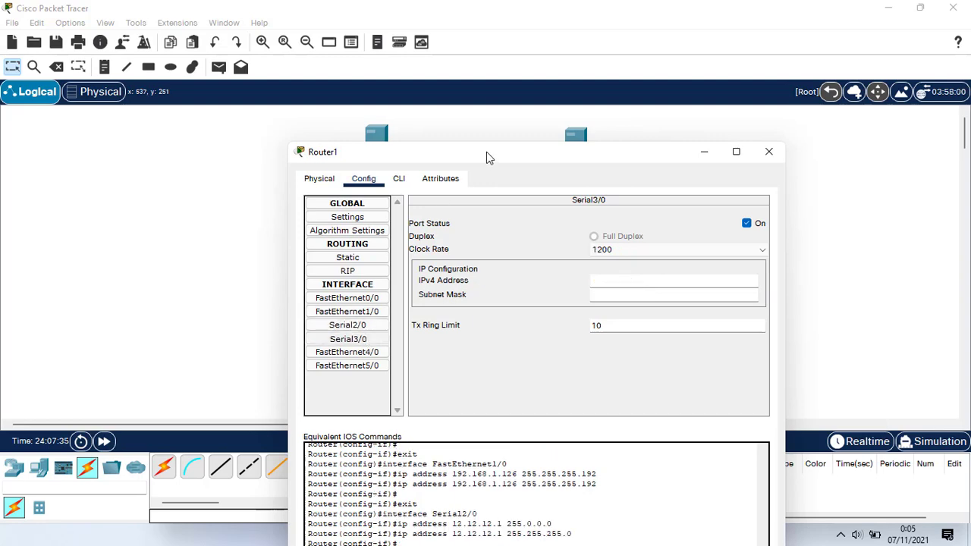
{"action": "left_click_drag", "start_coordinate": [487, 151], "coordinate": [454, 217]}
{"action": "left_click", "coordinate": [600, 345]}
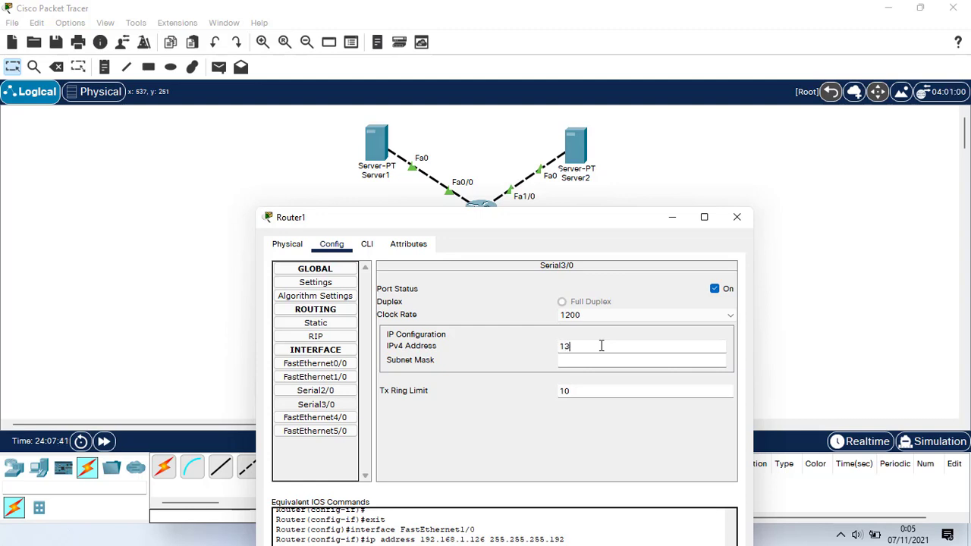
{"action": "type", "text": "13.13.13.1"}
{"action": "left_click", "coordinate": [609, 359]}
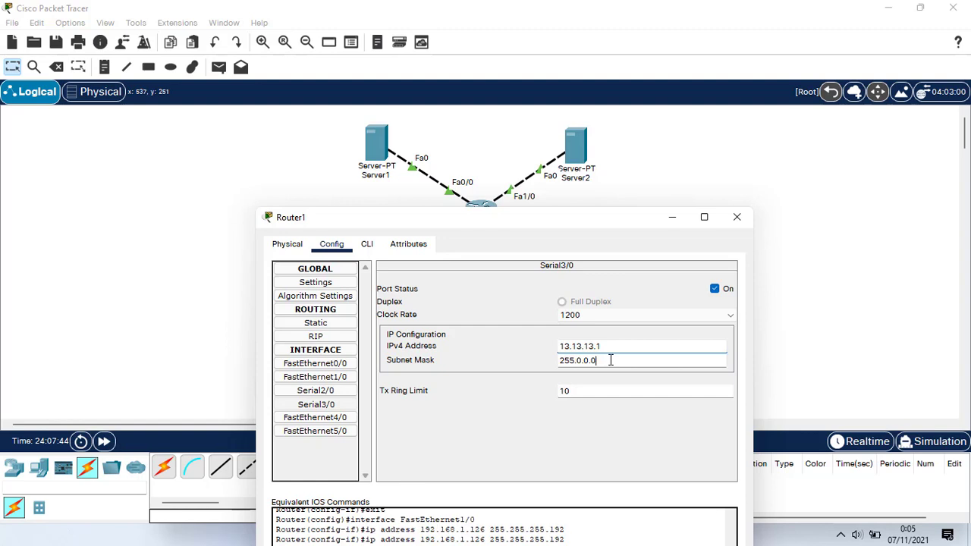
{"action": "type", "text": "255.255."}
{"action": "key", "text": "Return"}
{"action": "left_click_drag", "start_coordinate": [550, 223], "coordinate": [254, 209]}
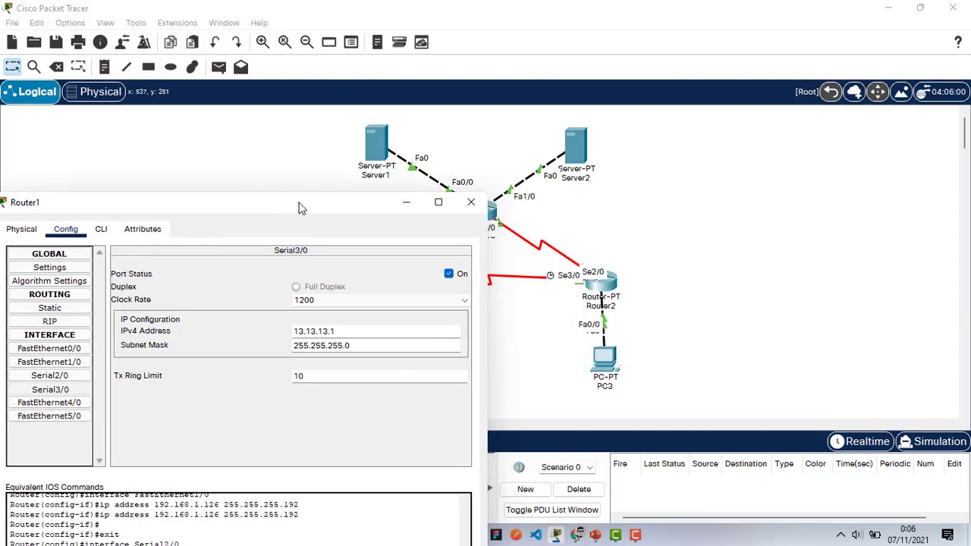
{"action": "left_click_drag", "start_coordinate": [341, 204], "coordinate": [389, 197]}
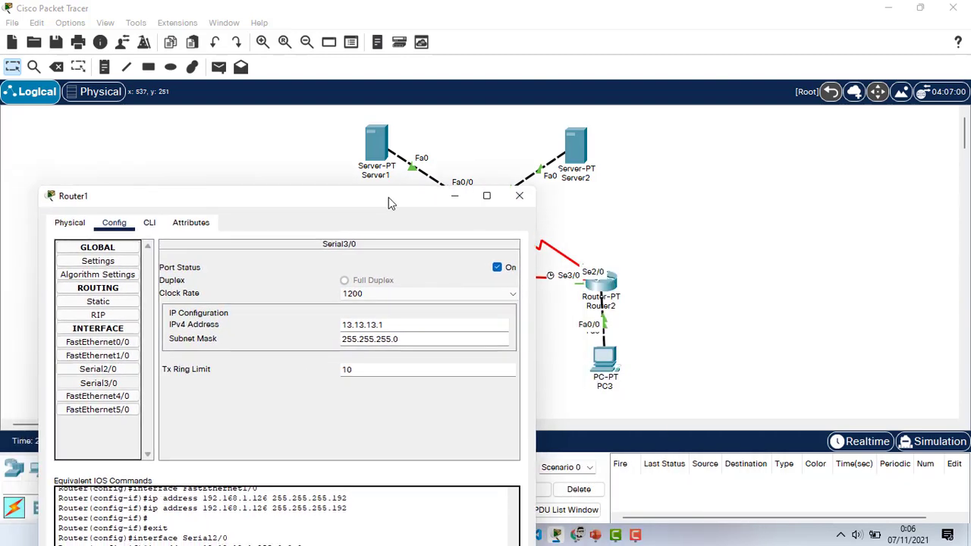
{"action": "left_click", "coordinate": [519, 196]}
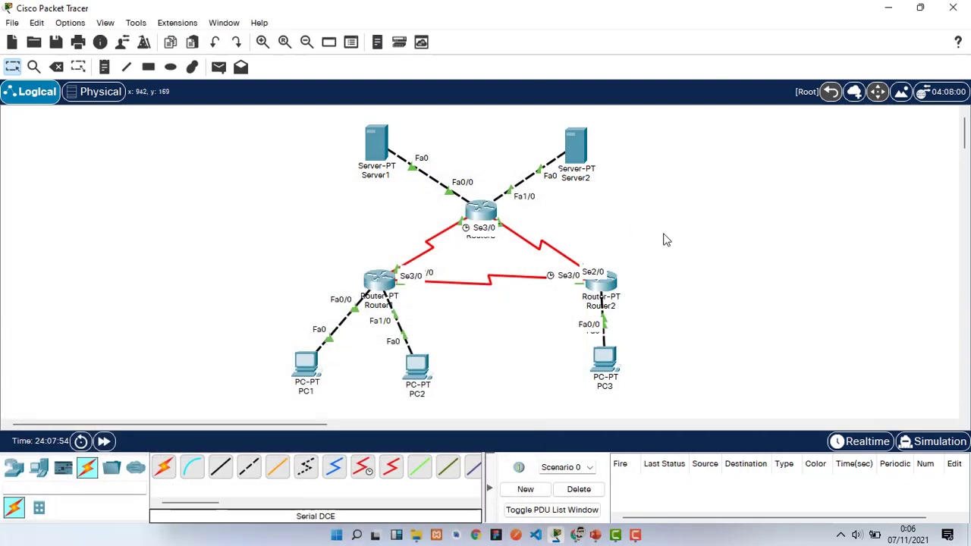
- Assign Router2's Serial2/0 interface the IPv4 address 12.12.12.2 with subnet mask 255.255.255.0
{"action": "left_click", "coordinate": [601, 279]}
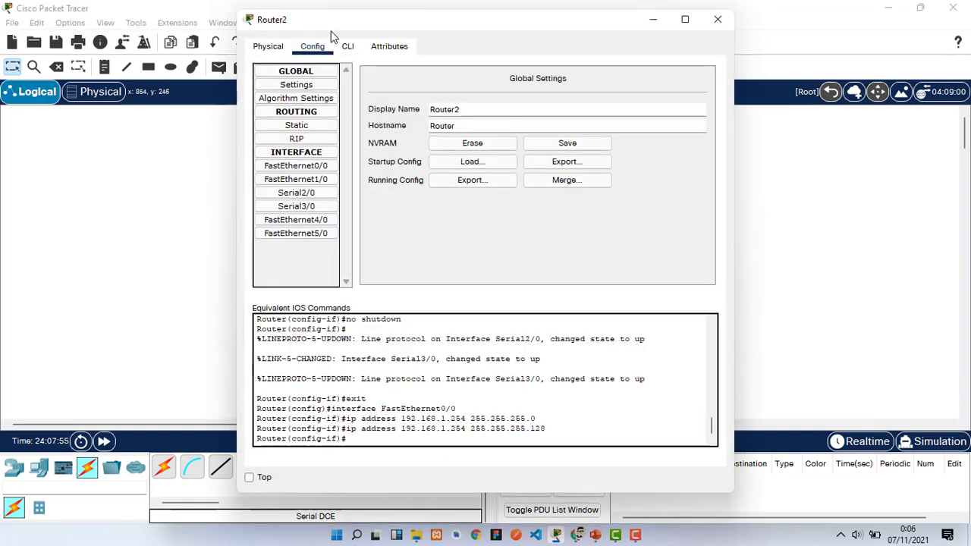
{"action": "left_click_drag", "start_coordinate": [335, 32], "coordinate": [581, 180]}
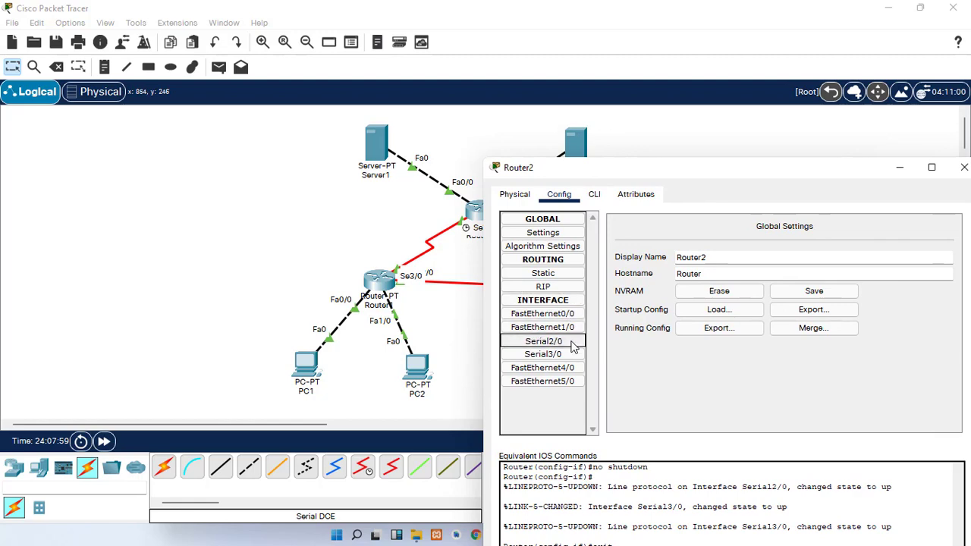
{"action": "left_click", "coordinate": [570, 342]}
{"action": "left_click_drag", "start_coordinate": [723, 171], "coordinate": [596, 176]}
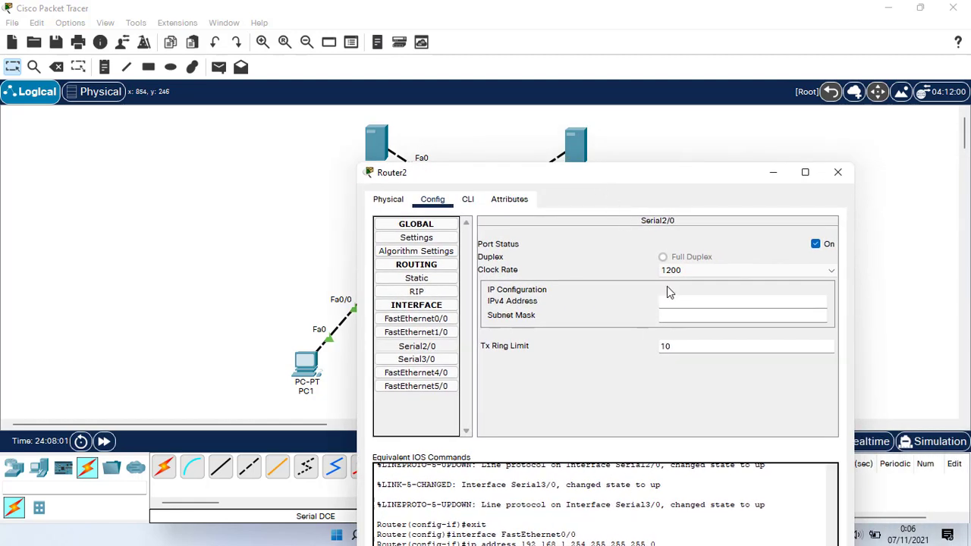
{"action": "left_click", "coordinate": [678, 301]}
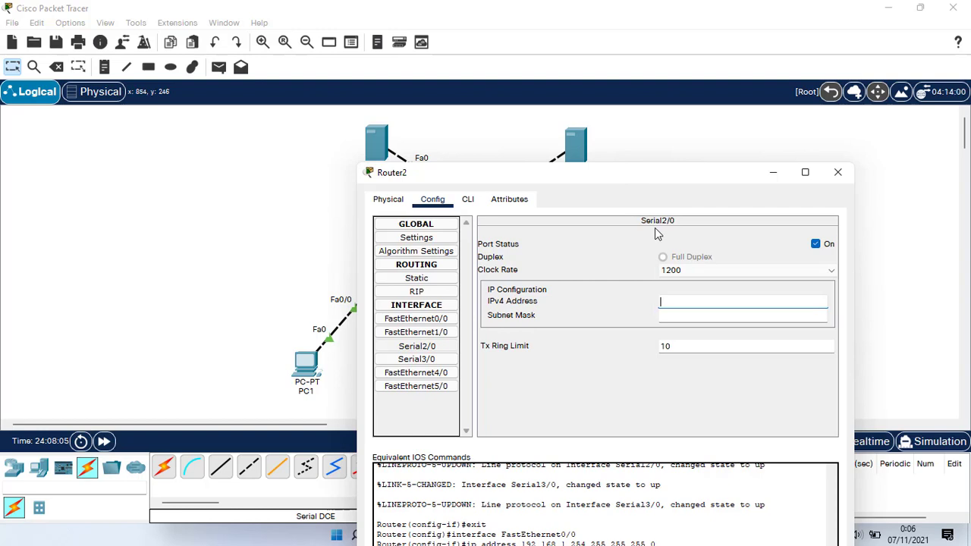
{"action": "type", "text": "12.12.12.2"}
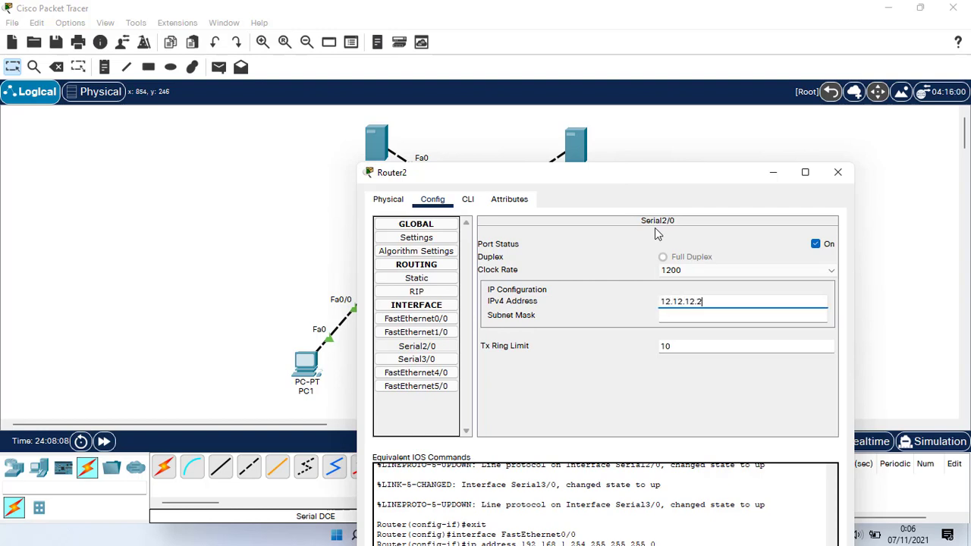
{"action": "left_click", "coordinate": [715, 311]}
{"action": "key", "text": "BackSpace"}
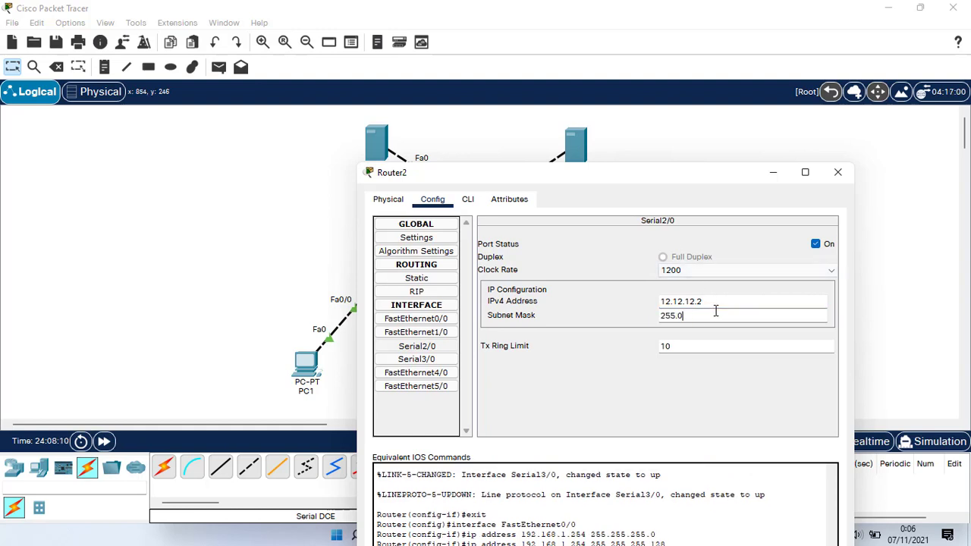
{"action": "key", "text": "BackSpace"}
{"action": "key", "text": "BackSpace"}
{"action": "type", "text": ".255.2"}
- Assign Router2's Serial3/0 interface the IPv4 address 23.23.23.2 with subnet mask 255.255.255.0 and close its configuration
{"action": "left_click", "coordinate": [417, 359]}
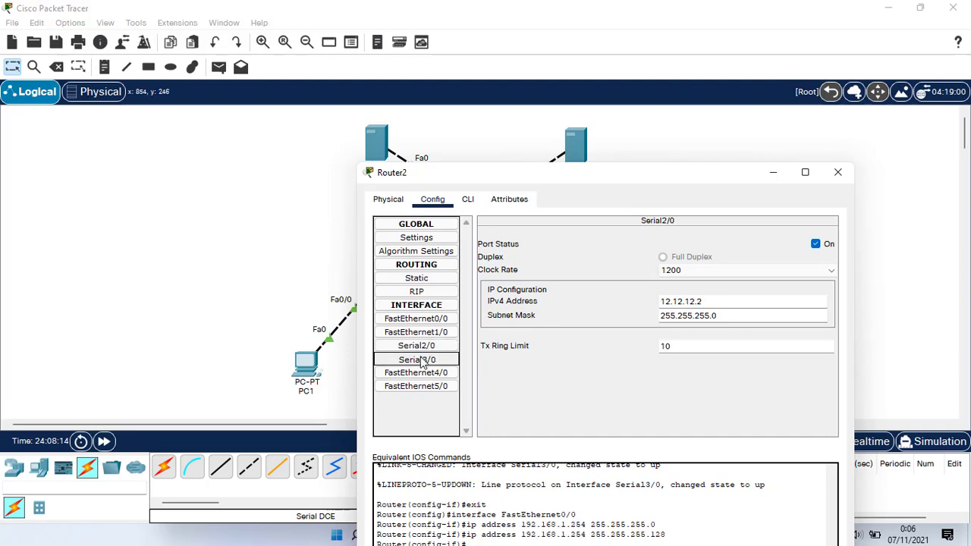
{"action": "left_click_drag", "start_coordinate": [613, 186], "coordinate": [501, 296]}
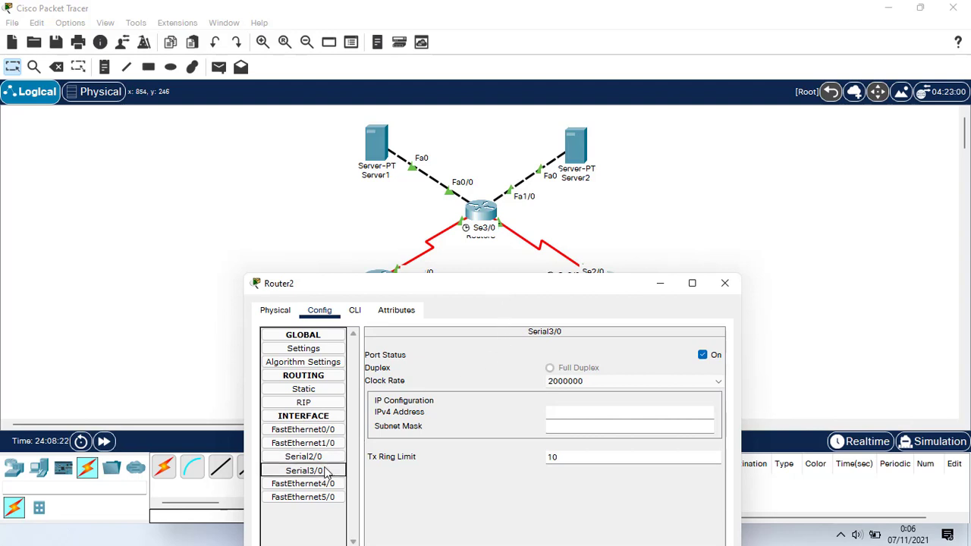
{"action": "left_click", "coordinate": [557, 411]}
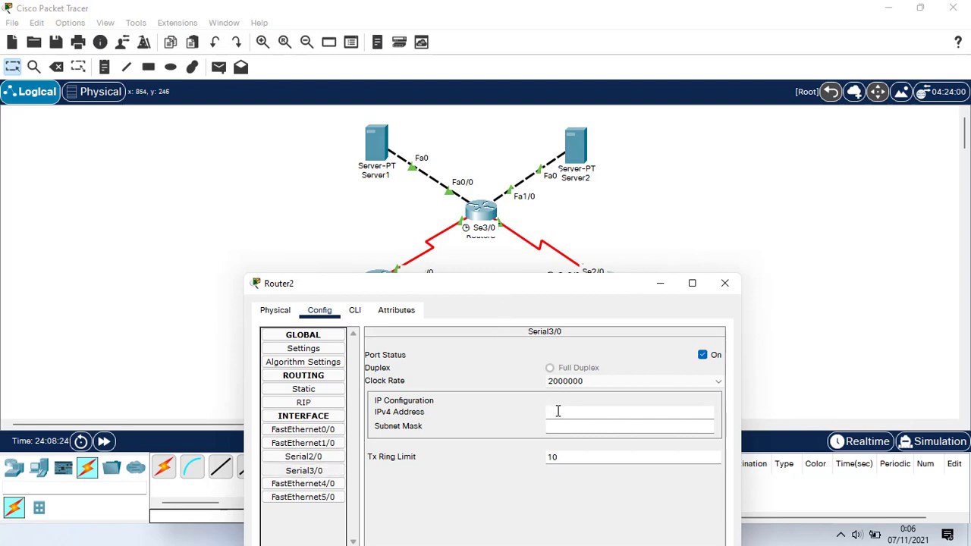
{"action": "type", "text": "23.23.23.1"}
{"action": "key", "text": "Tab"}
{"action": "left_click", "coordinate": [618, 424]}
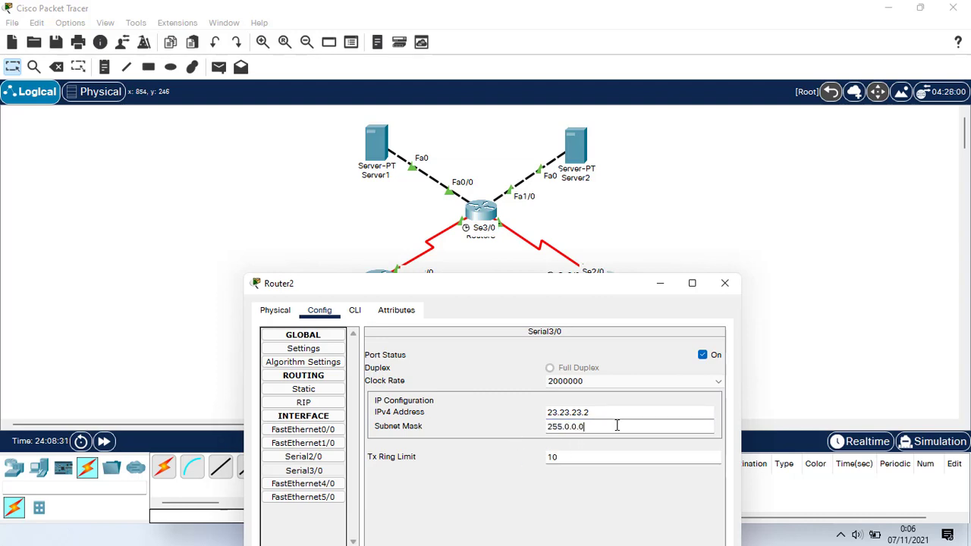
{"action": "key", "text": "BackSpace"}
{"action": "type", "text": "255.255.255.0"}
{"action": "left_click", "coordinate": [725, 283]}
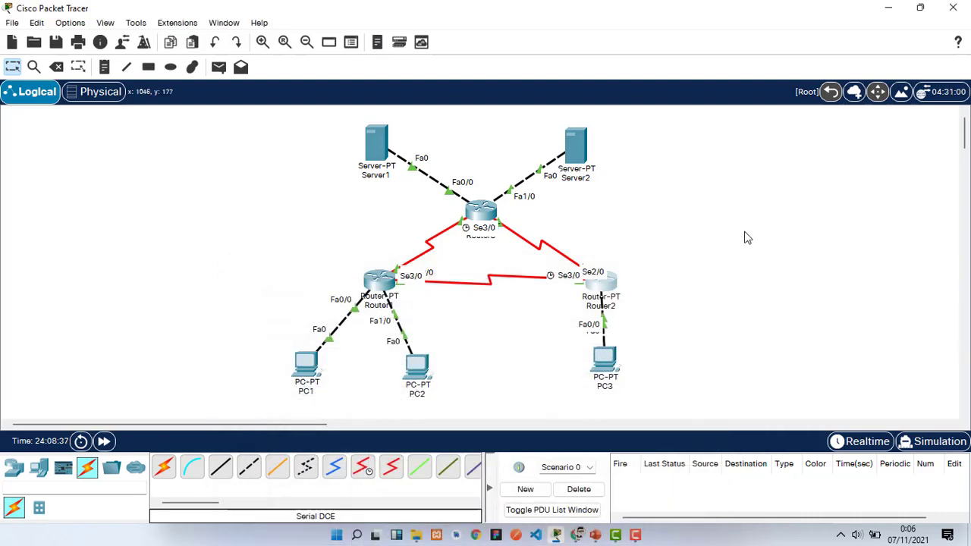
- Assign Router3's Serial2/0 interface the IPv4 address 23.23.23.3 with subnet mask 255.255.255.0
{"action": "left_click", "coordinate": [481, 217]}
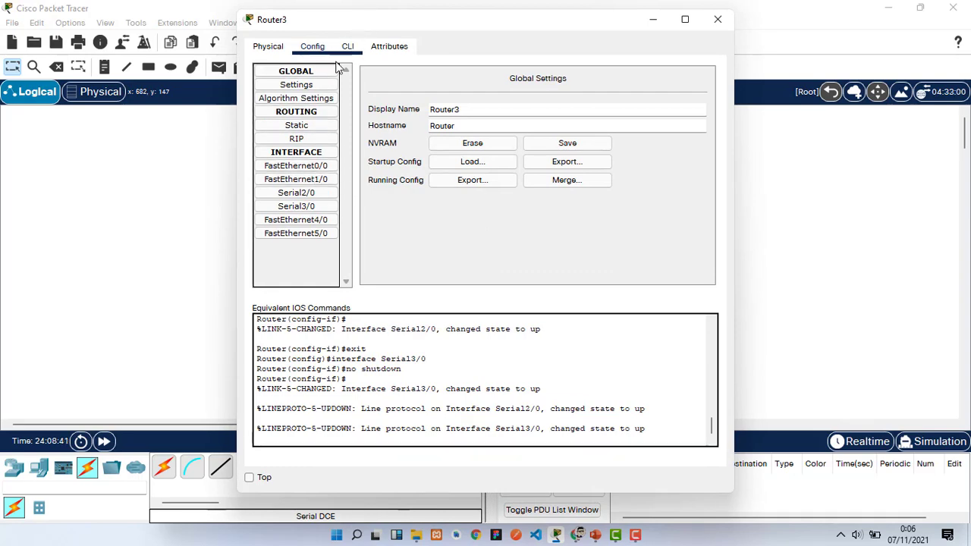
{"action": "left_click", "coordinate": [318, 195]}
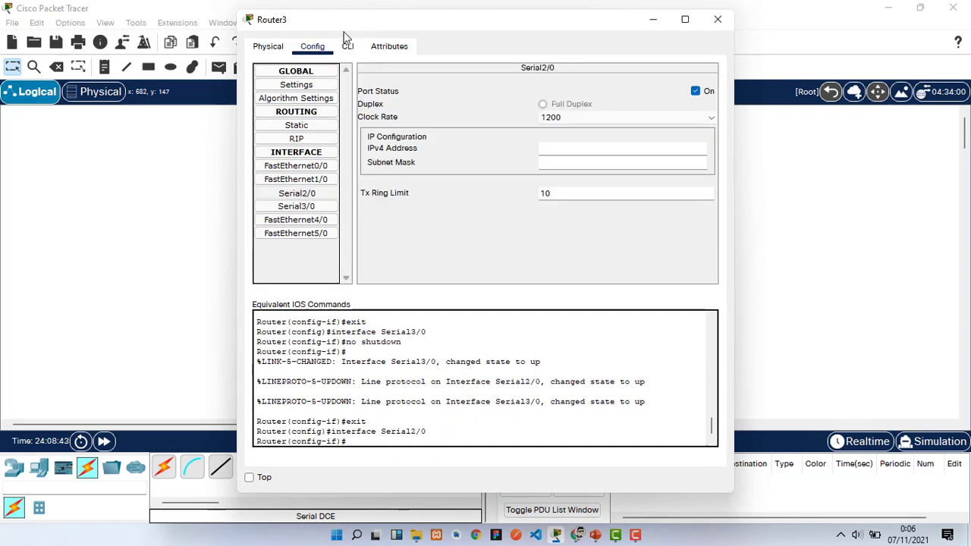
{"action": "left_click_drag", "start_coordinate": [352, 25], "coordinate": [268, 371]}
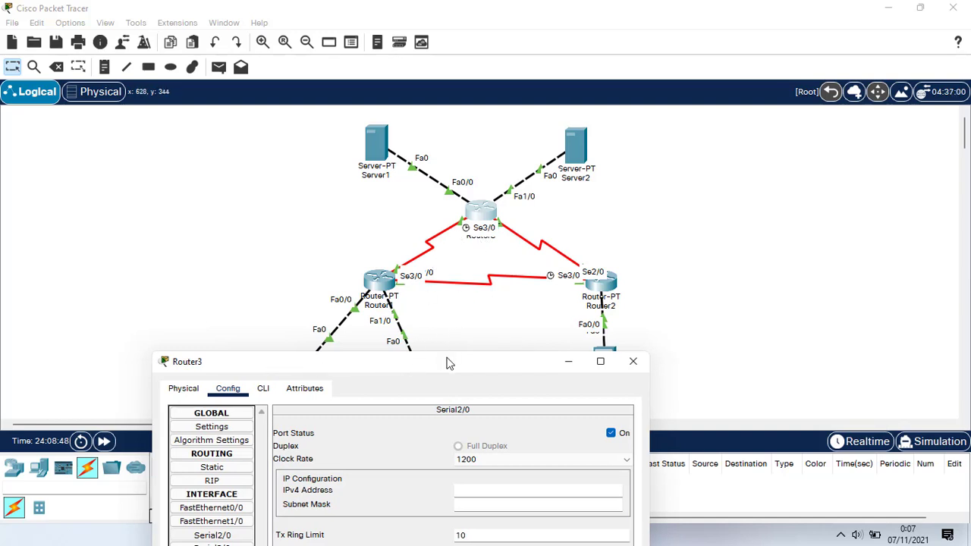
{"action": "left_click_drag", "start_coordinate": [448, 362], "coordinate": [434, 239]}
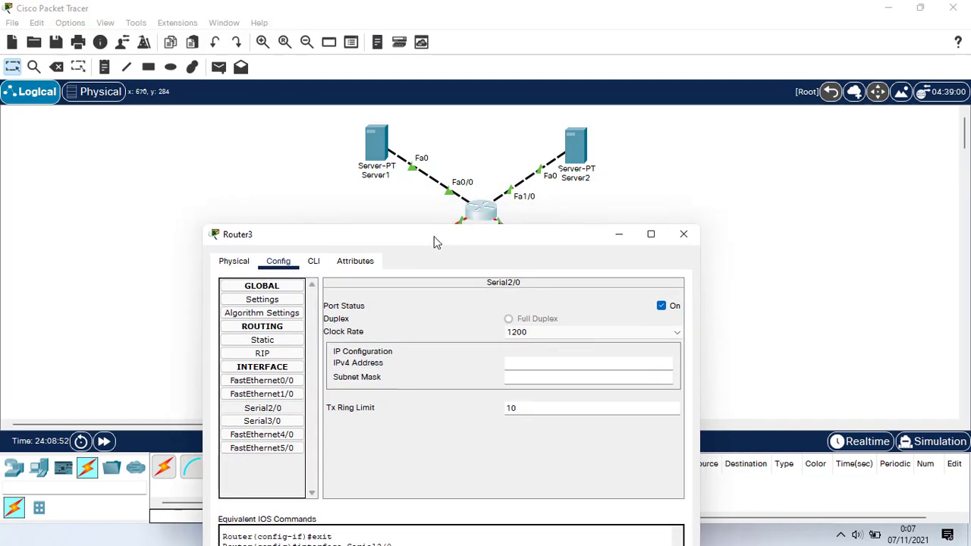
{"action": "left_click", "coordinate": [529, 367]}
{"action": "type", "text": "2"}
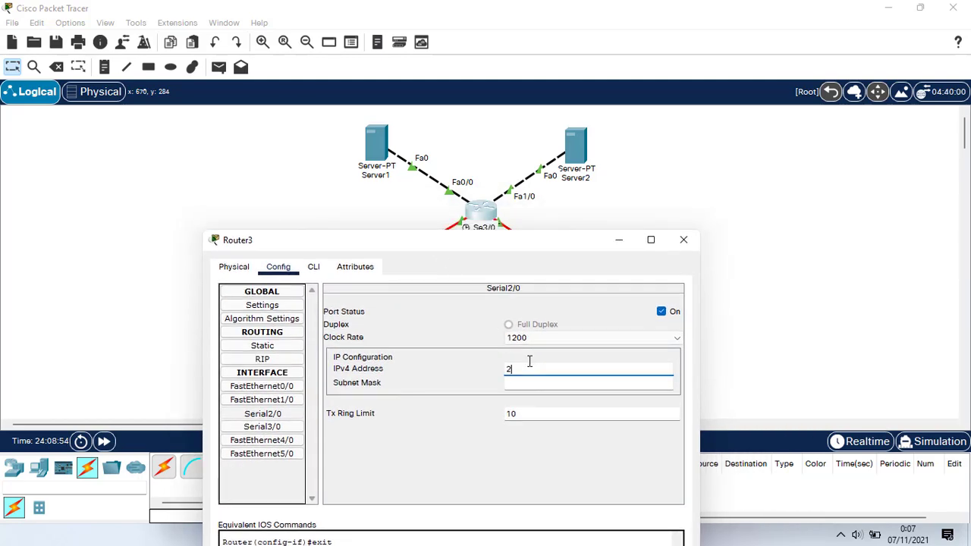
{"action": "type", "text": "3.23.23.3"}
{"action": "left_click", "coordinate": [579, 384]}
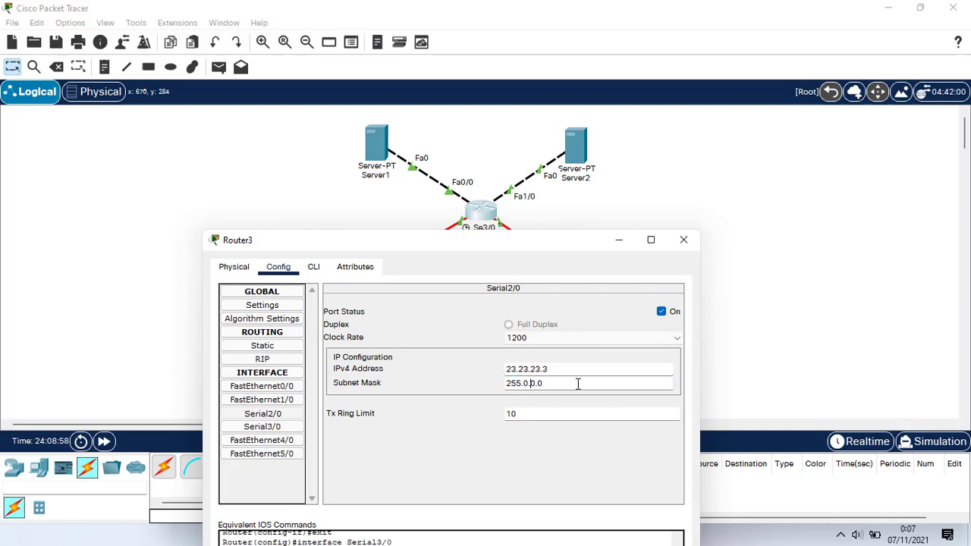
{"action": "key", "text": "BackSpace"}
{"action": "key", "text": "BackSpace"}
{"action": "key", "text": "BackSpace"}
{"action": "key", "text": "BackSpace"}
{"action": "key", "text": "BackSpace"}
{"action": "type", "text": "255.255.0"}
- Assign Router3's Serial3/0 interface the IPv4 address 13.13.13.3 with subnet mask 255.255.255.0 and close its configuration
{"action": "left_click", "coordinate": [262, 426]}
{"action": "left_click_drag", "start_coordinate": [416, 245], "coordinate": [591, 172]}
{"action": "left_click", "coordinate": [702, 292]}
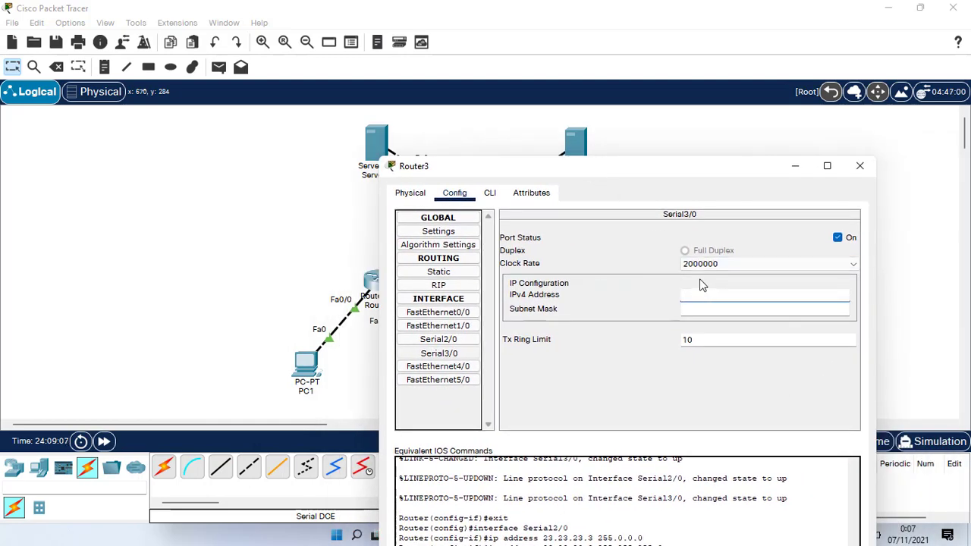
{"action": "type", "text": "13.13.13.3"}
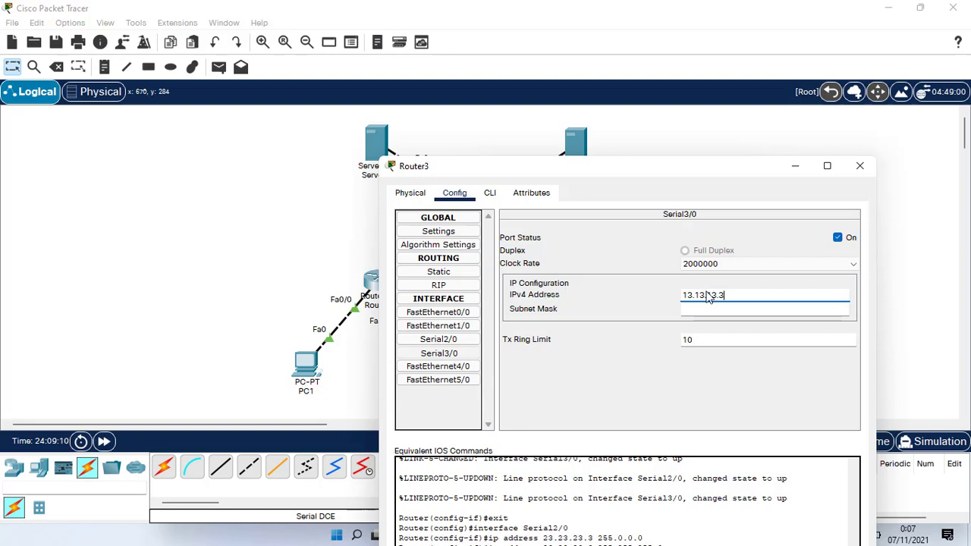
{"action": "left_click", "coordinate": [724, 307]}
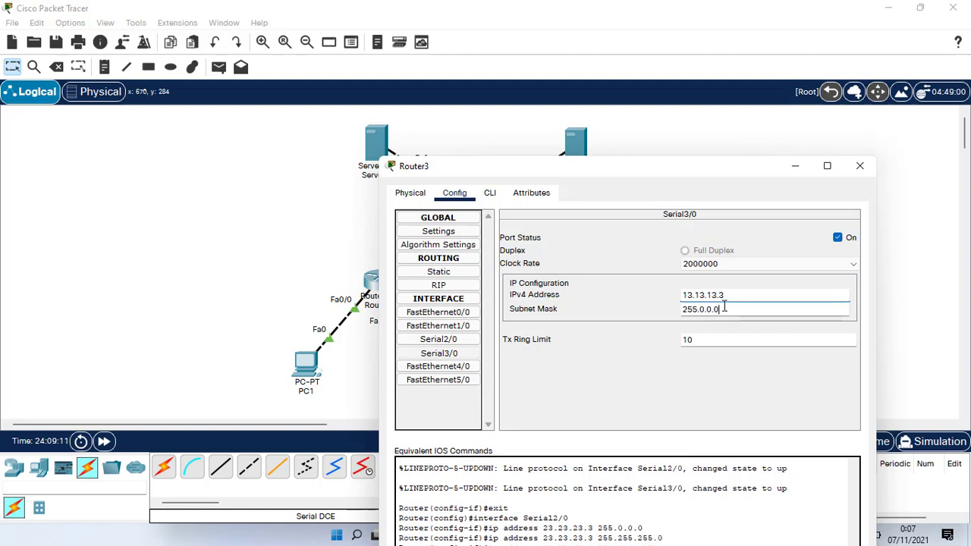
{"action": "key", "text": "BackSpace"}
{"action": "key", "text": "BackSpace"}
{"action": "key", "text": "BackSpace"}
{"action": "type", "text": "255.255"}
{"action": "left_click_drag", "start_coordinate": [722, 165], "coordinate": [552, 199]}
{"action": "left_click", "coordinate": [704, 200]}
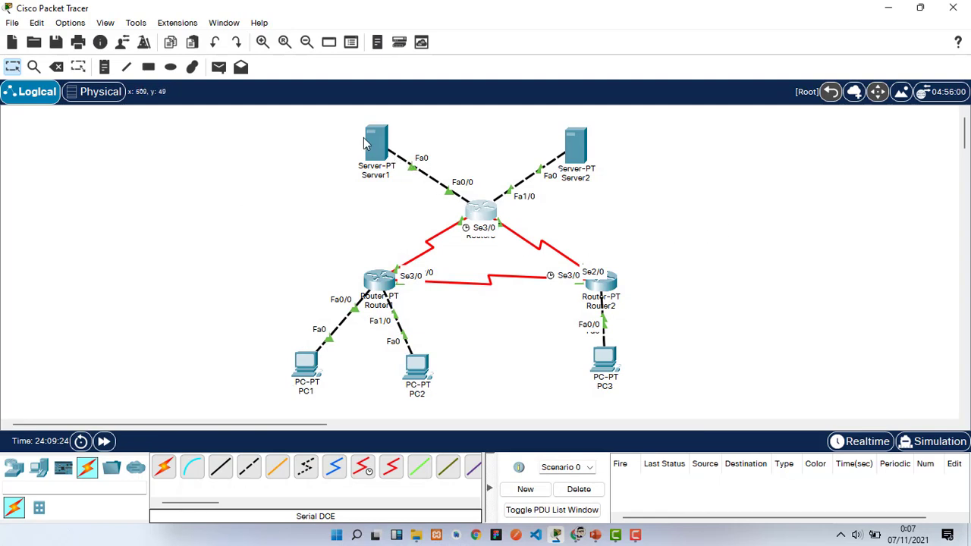
- Assign Router3's FastEthernet0/0 interface the IPv4 address 33.33.33.3 with subnet mask 255.255.255.0
{"action": "left_click", "coordinate": [477, 208]}
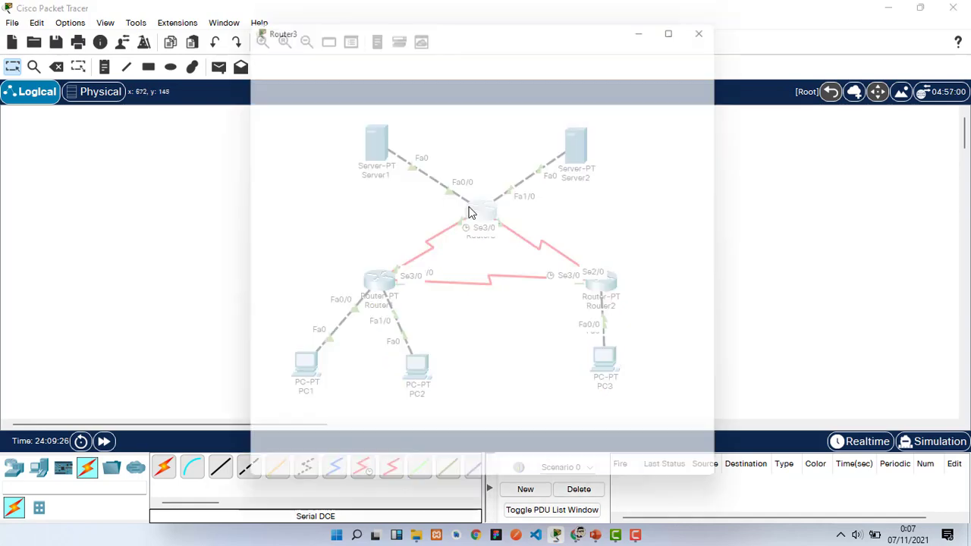
{"action": "left_click_drag", "start_coordinate": [354, 20], "coordinate": [615, 96]}
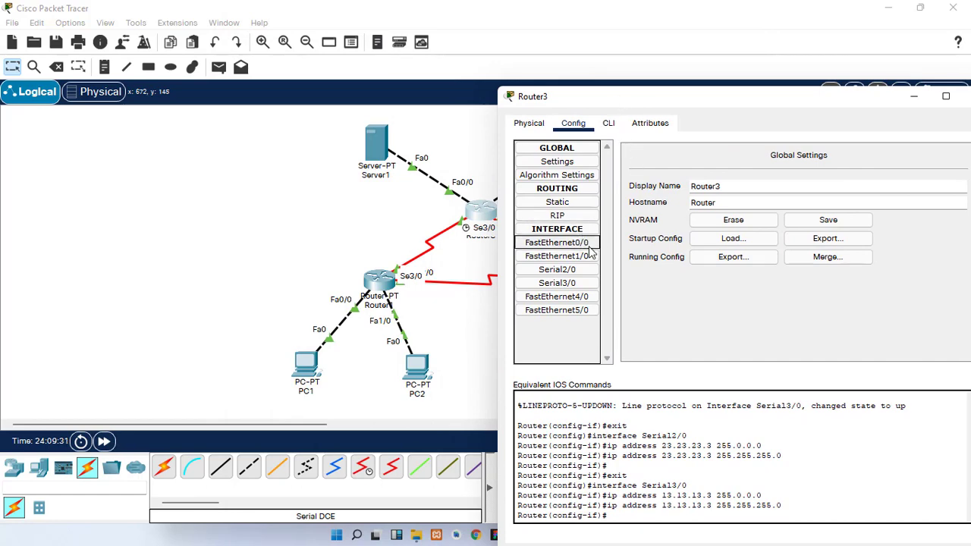
{"action": "left_click", "coordinate": [558, 243]}
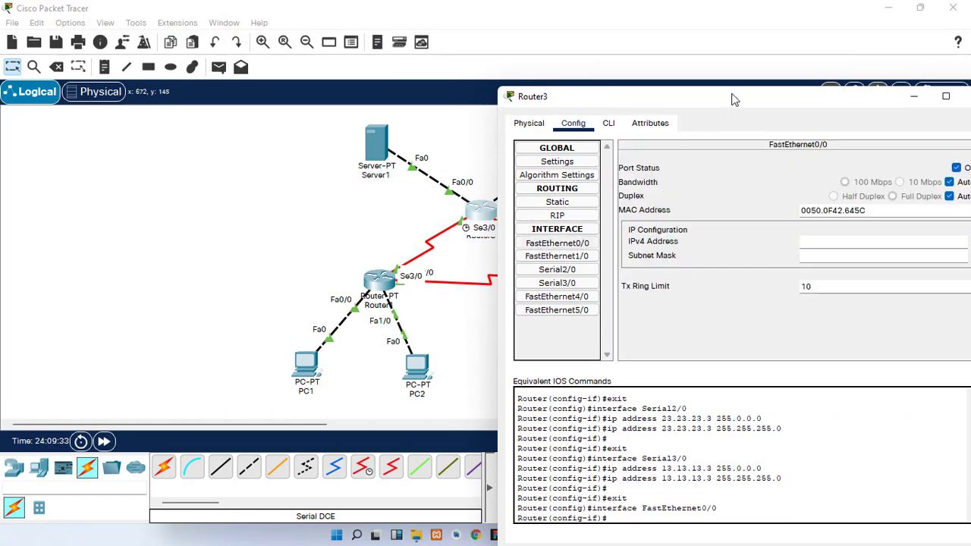
{"action": "left_click_drag", "start_coordinate": [733, 99], "coordinate": [636, 152]}
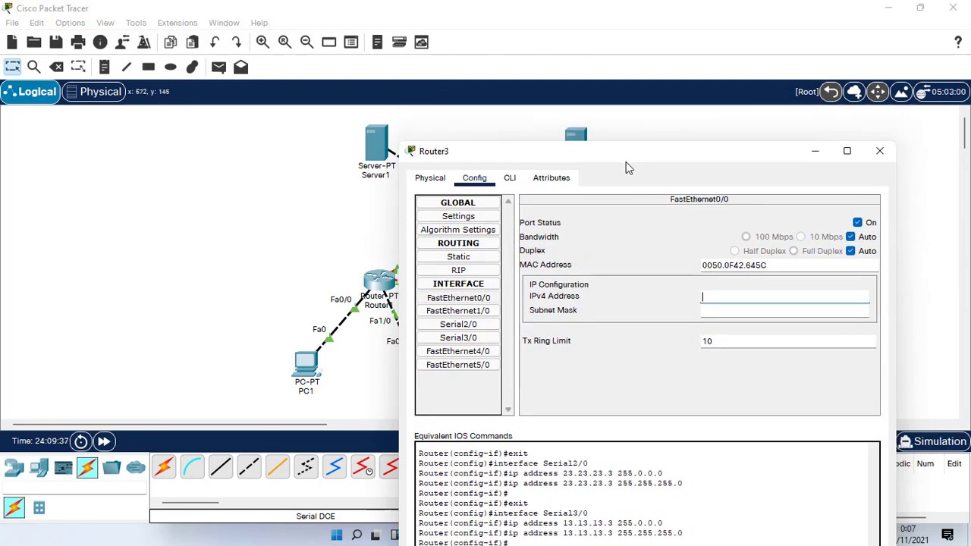
{"action": "type", "text": "33.33.33.3"}
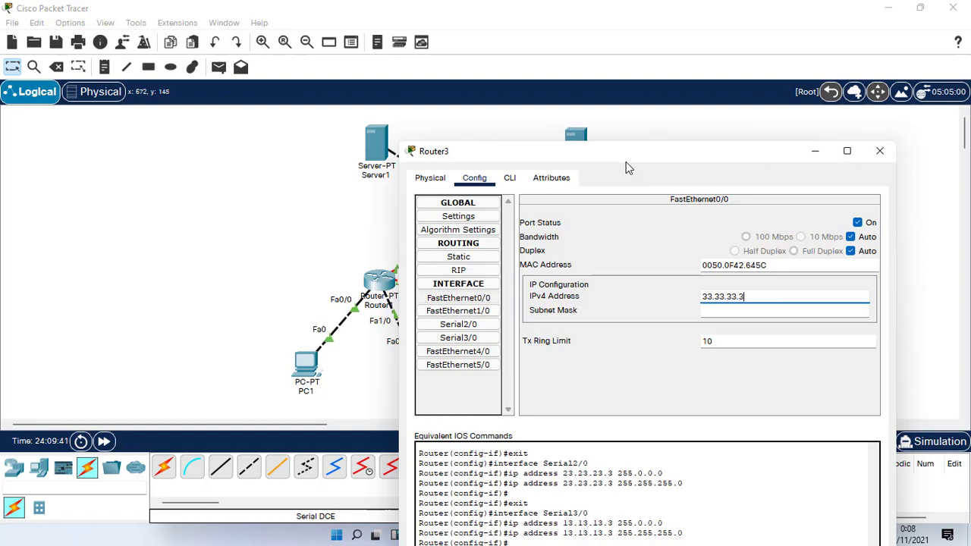
{"action": "left_click_drag", "start_coordinate": [682, 145], "coordinate": [603, 163]}
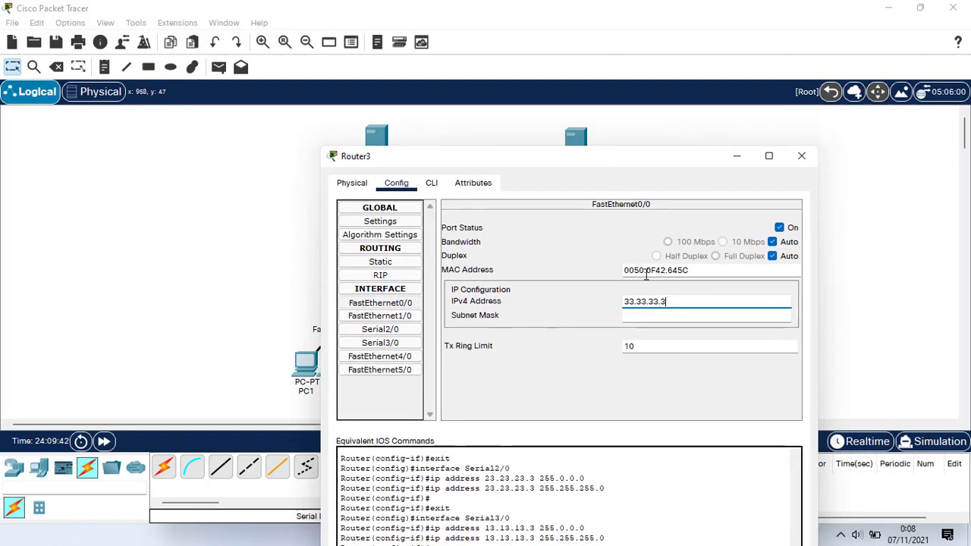
{"action": "left_click", "coordinate": [663, 312]}
{"action": "key", "text": "BackSpace"}
{"action": "key", "text": "BackSpace"}
{"action": "key", "text": "BackSpace"}
{"action": "key", "text": "BackSpace"}
{"action": "key", "text": "BackSpace"}
{"action": "type", "text": "255.255.255.0"}
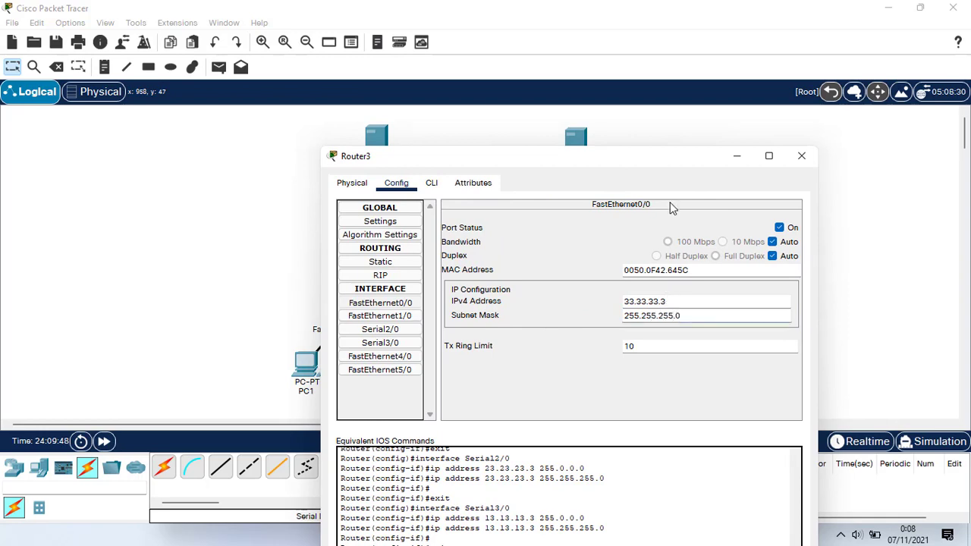
- Assign Router3's FastEthernet1/0 interface the IPv4 address 43.43.43.3 with subnet mask 255.255.255.0 and close its configuration
{"action": "left_click_drag", "start_coordinate": [665, 163], "coordinate": [567, 176]}
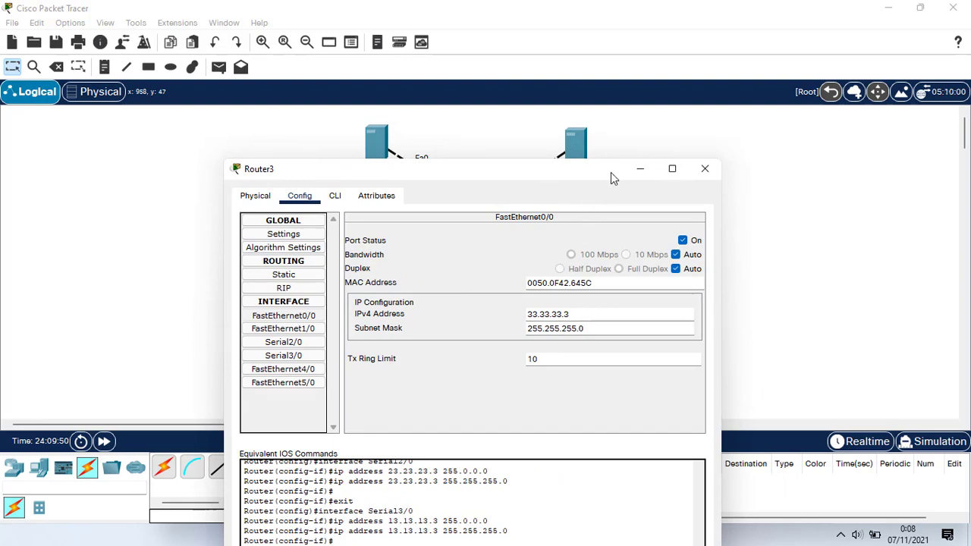
{"action": "left_click", "coordinate": [283, 328]}
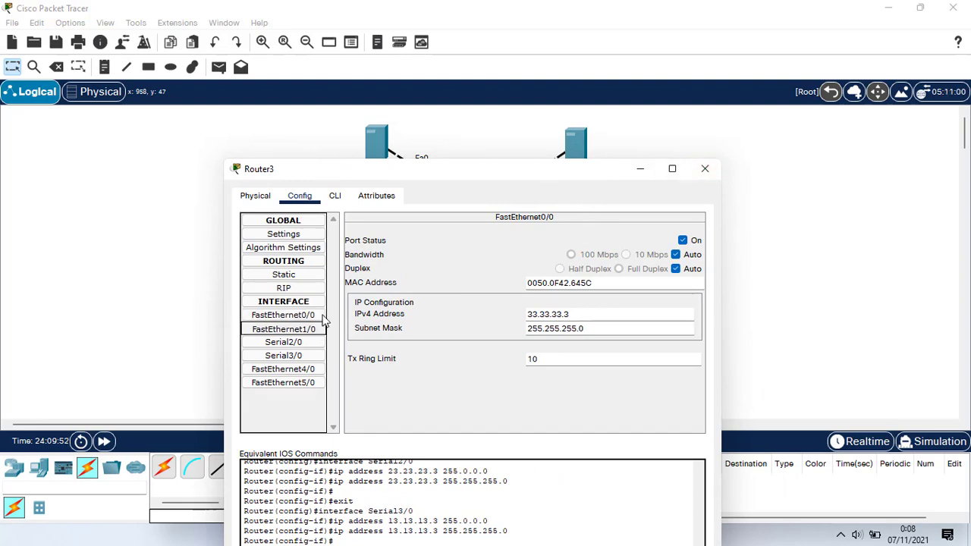
{"action": "mouse_move", "coordinate": [487, 168]}
{"action": "left_mouse_down"}
{"action": "mouse_move", "coordinate": [408, 320]}
{"action": "mouse_move", "coordinate": [505, 173]}
{"action": "left_mouse_up"}
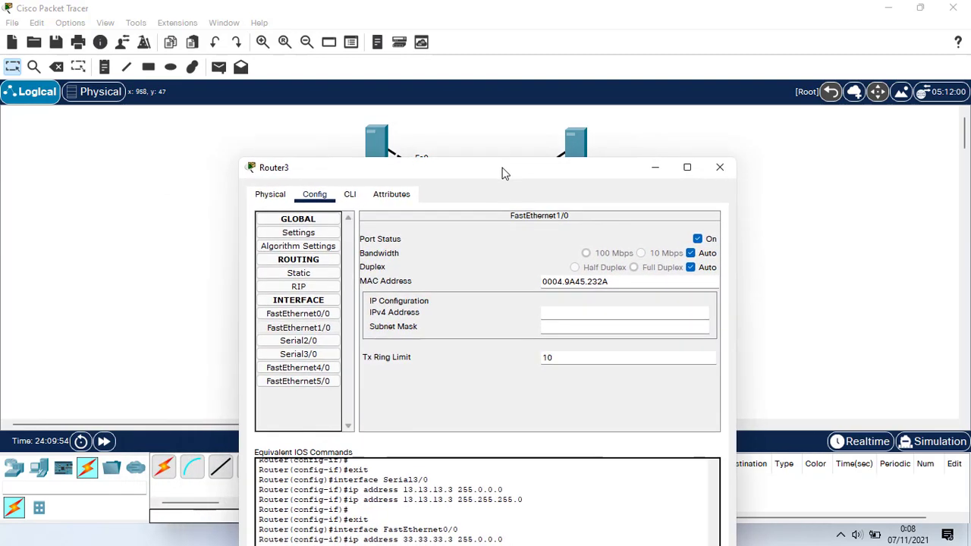
{"action": "left_click", "coordinate": [613, 311]}
{"action": "type", "text": "43.43"}
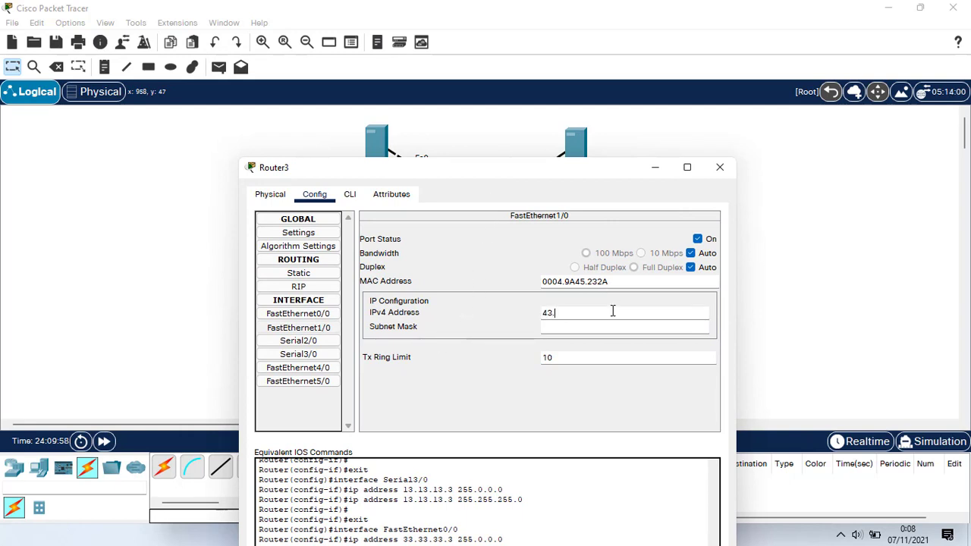
{"action": "type", "text": ".43.3"}
{"action": "left_click", "coordinate": [625, 329]}
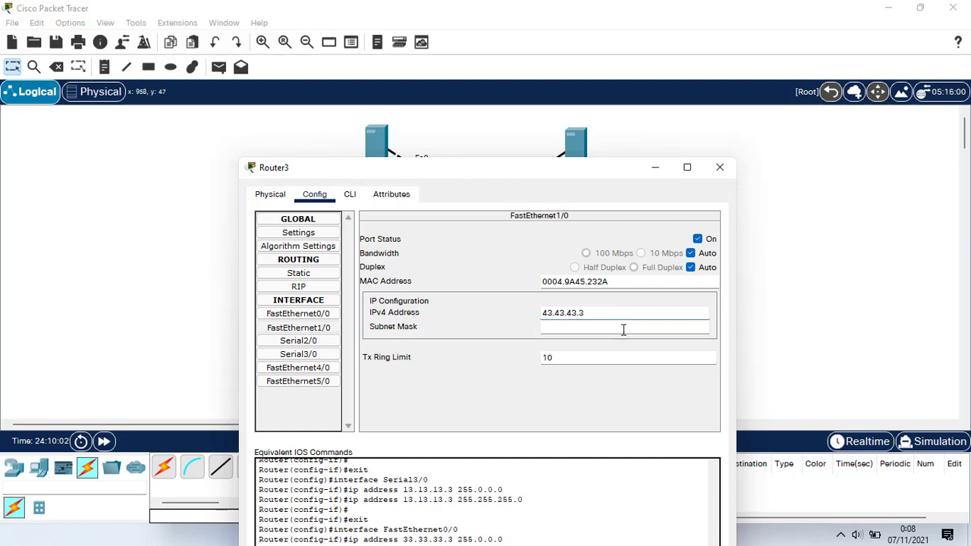
{"action": "key", "text": "BackSpace"}
{"action": "key", "text": "BackSpace"}
{"action": "key", "text": "BackSpace"}
{"action": "key", "text": "BackSpace"}
{"action": "key", "text": "BackSpace"}
{"action": "type", "text": "255.2"}
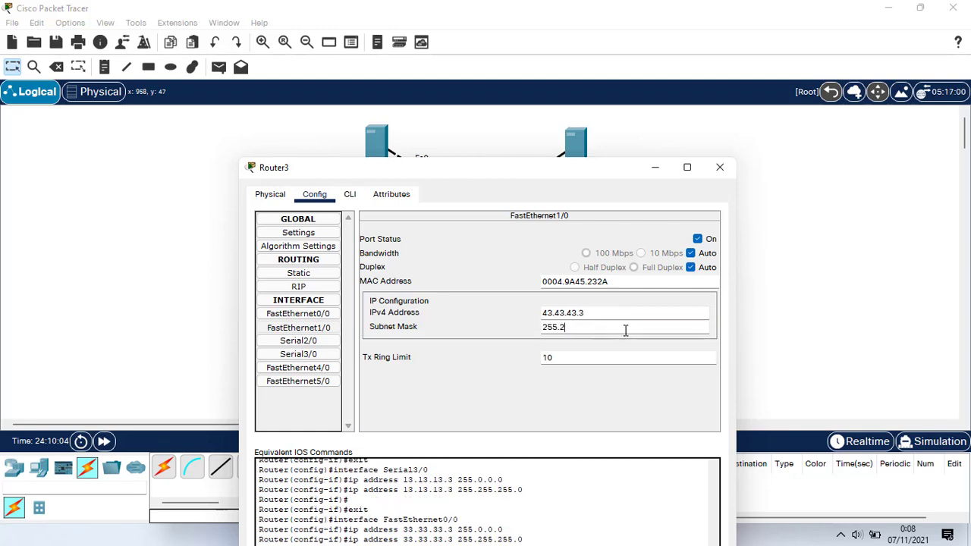
{"action": "type", "text": "55.0"}
{"action": "left_click_drag", "start_coordinate": [541, 177], "coordinate": [351, 226]}
{"action": "left_click", "coordinate": [529, 216]}
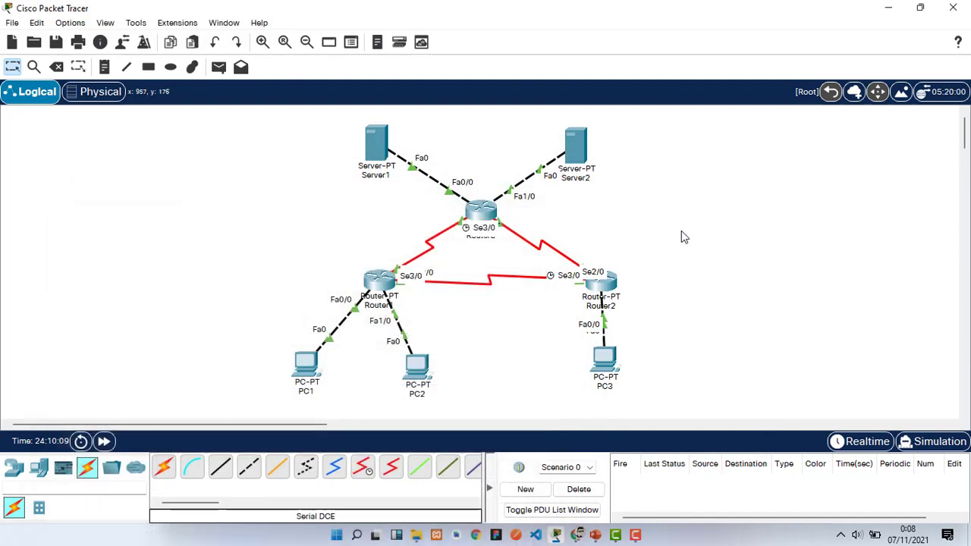
- Give Server1 the static IPv4 address 33.33.33.1 with subnet mask 255.255.255.0
{"action": "left_click", "coordinate": [387, 148]}
{"action": "left_click", "coordinate": [357, 47]}
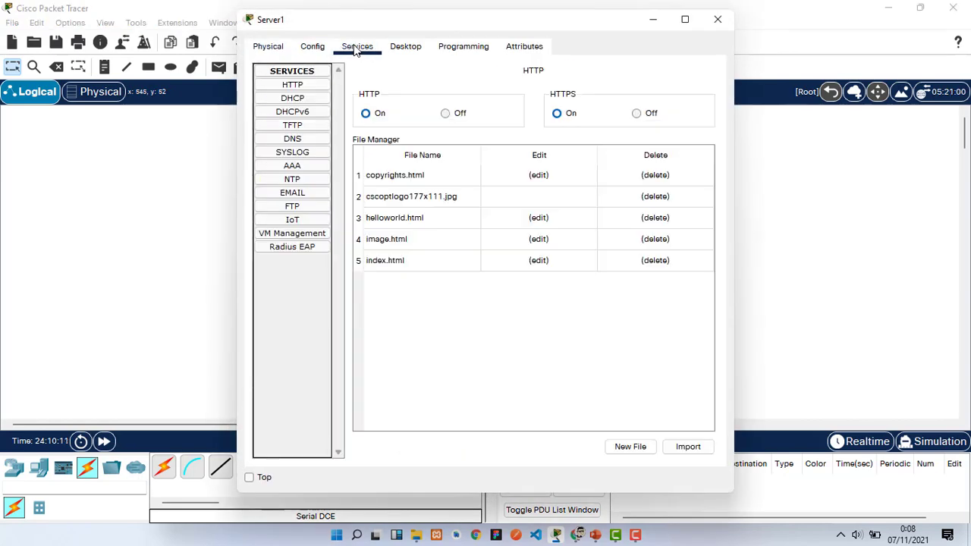
{"action": "left_click", "coordinate": [390, 49]}
{"action": "left_click", "coordinate": [298, 101]}
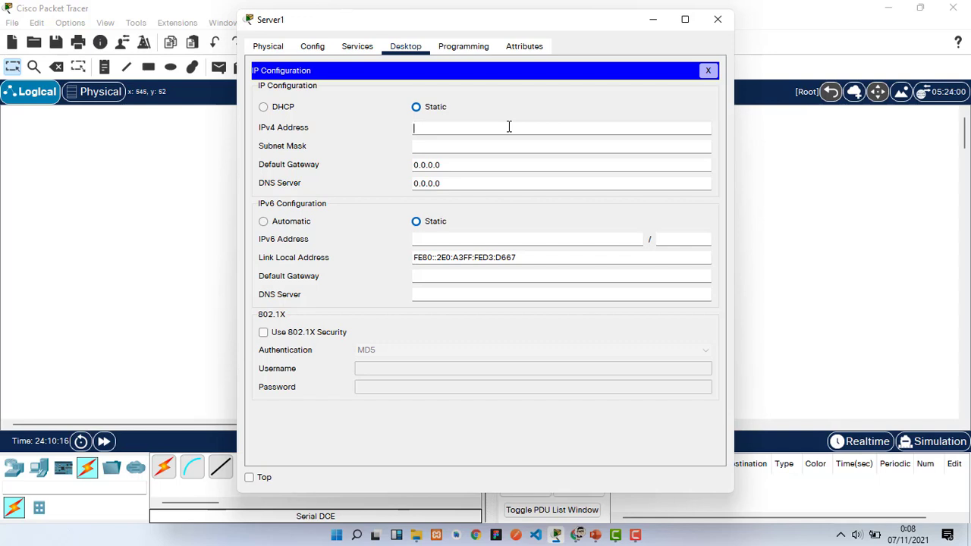
{"action": "type", "text": "33.333.33.1"}
{"action": "left_click", "coordinate": [538, 145]}
{"action": "key", "text": "BackSpace"}
{"action": "key", "text": "BackSpace"}
{"action": "type", "text": "255."}
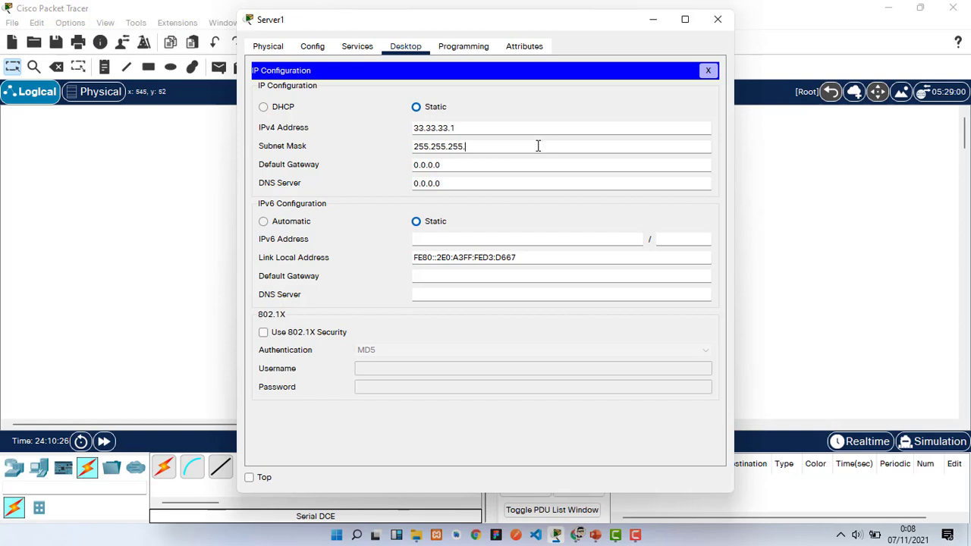
{"action": "type", "text": "255.0"}
- Set Server1's IPv4 default gateway to 33.33.33.3 and close its configuration
{"action": "key", "text": "Tab"}
{"action": "left_click_drag", "start_coordinate": [336, 24], "coordinate": [387, 172]}
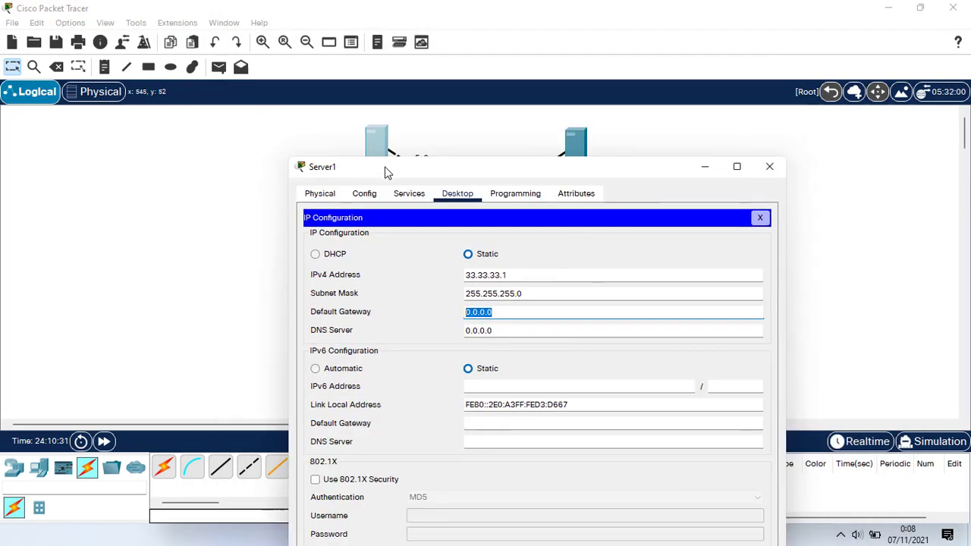
{"action": "type", "text": "33.33.33.3"}
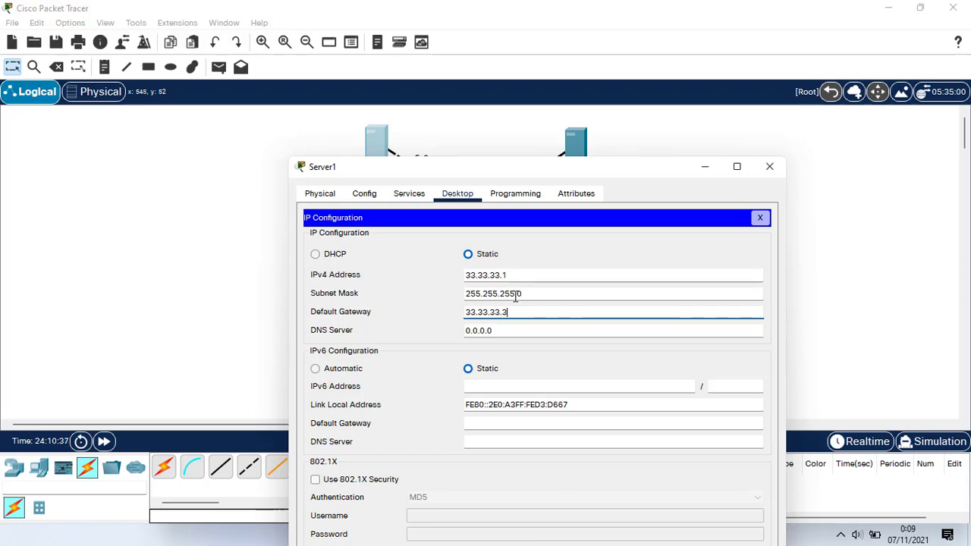
{"action": "left_click", "coordinate": [769, 167]}
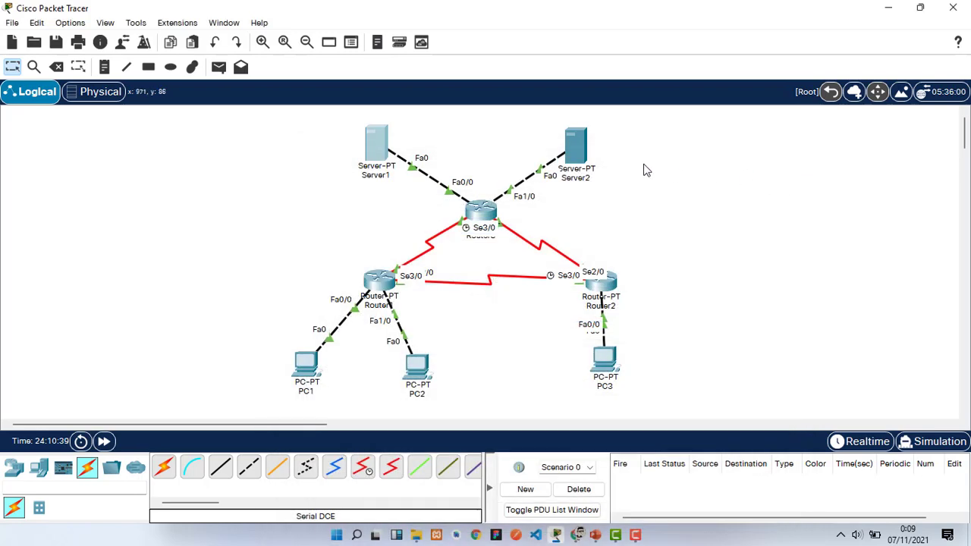
- Give Server2 the static IPv4 address 43.43.43.1 with subnet mask 255.255.255.0
{"action": "left_click", "coordinate": [575, 146]}
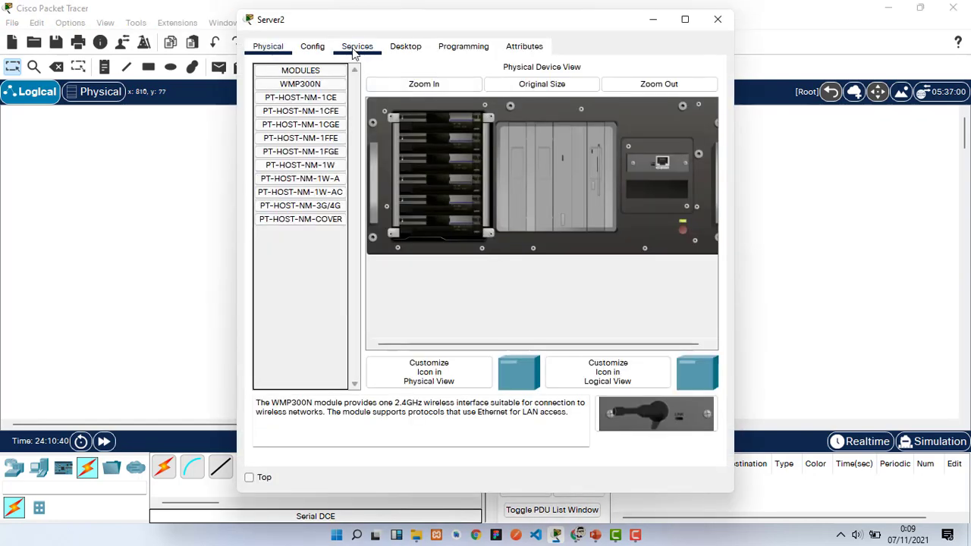
{"action": "left_click", "coordinate": [405, 48]}
{"action": "left_click", "coordinate": [300, 110]}
{"action": "left_click", "coordinate": [448, 127]}
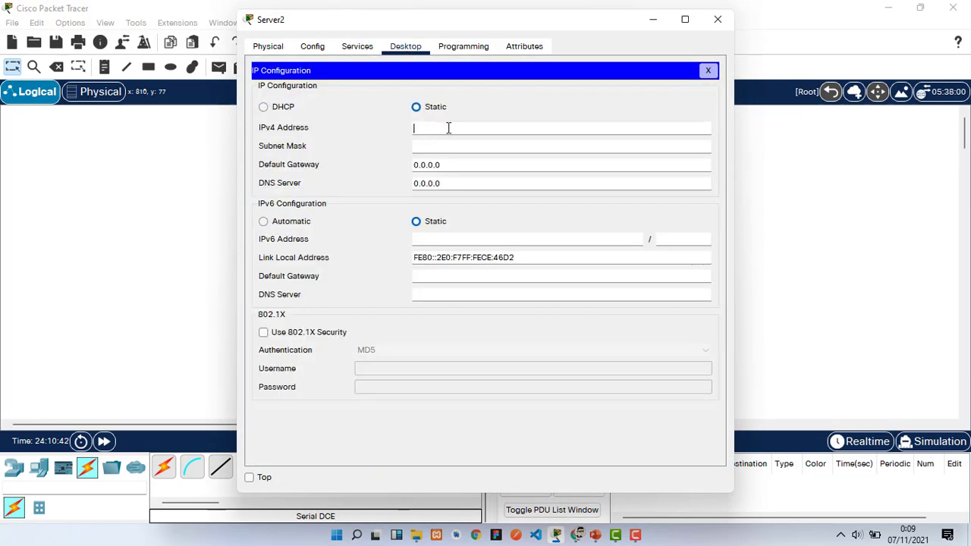
{"action": "type", "text": "43.43.43.1"}
{"action": "left_click", "coordinate": [468, 144]}
{"action": "left_click_drag", "start_coordinate": [468, 144], "coordinate": [448, 148]}
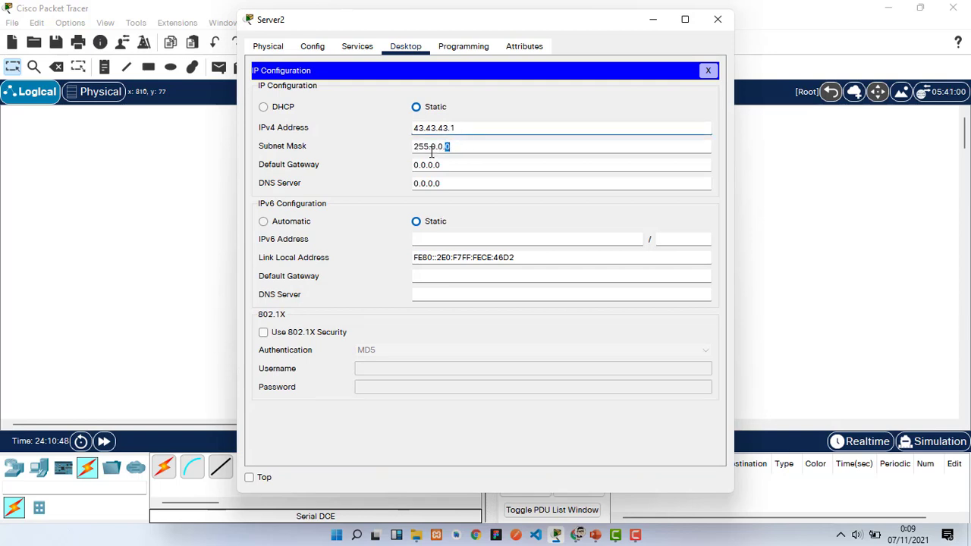
{"action": "key", "text": "BackSpace"}
{"action": "type", "text": "255.255."}
- Set Server2's IPv4 default gateway to 43.43.43.3 and close its configuration
{"action": "left_click_drag", "start_coordinate": [442, 164], "coordinate": [383, 164]}
{"action": "key", "text": "BackSpace"}
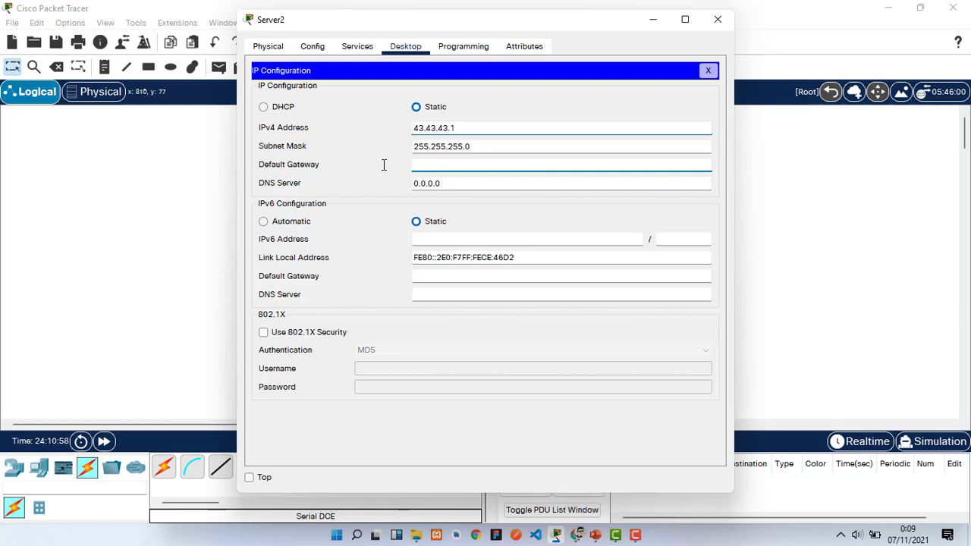
{"action": "type", "text": "43.43.43.3"}
{"action": "left_click", "coordinate": [715, 71]}
{"action": "left_click", "coordinate": [768, 145]}
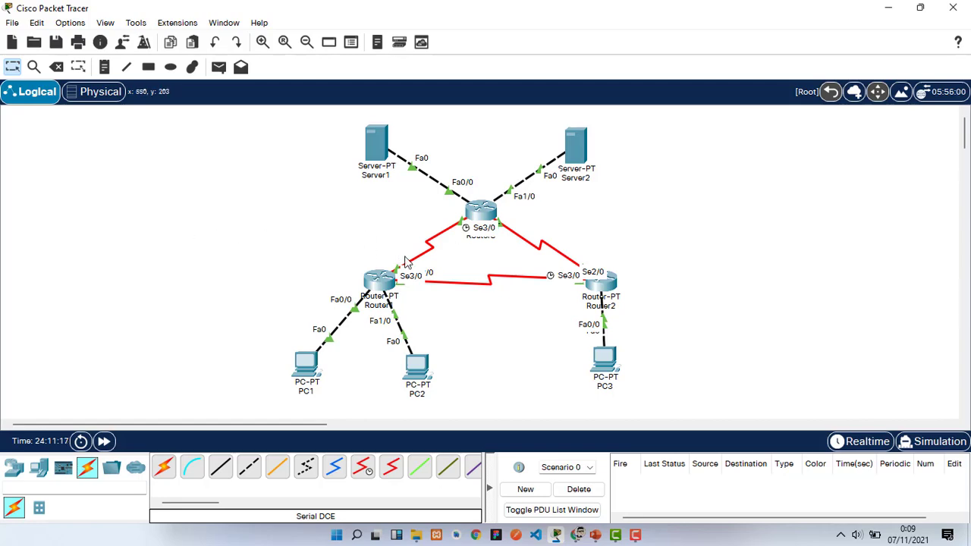
- Open Router1's RIP routing configuration and add the network 12.12.12.0
{"action": "left_click", "coordinate": [387, 282]}
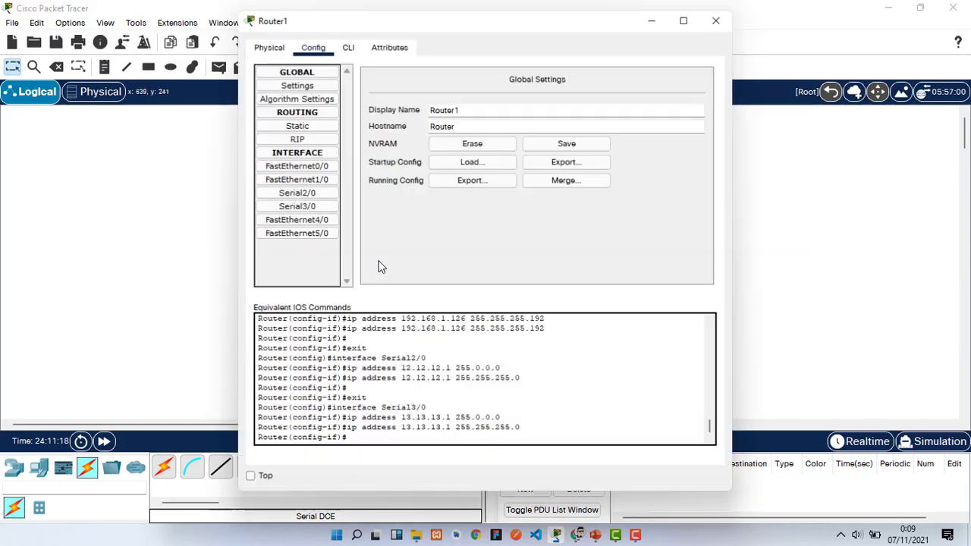
{"action": "left_click_drag", "start_coordinate": [327, 25], "coordinate": [327, 38]}
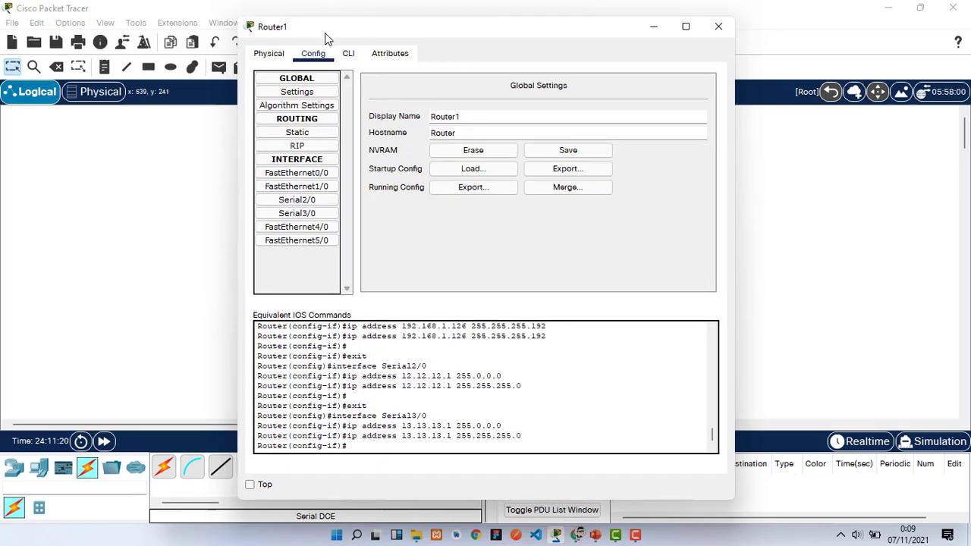
{"action": "left_click", "coordinate": [328, 146]}
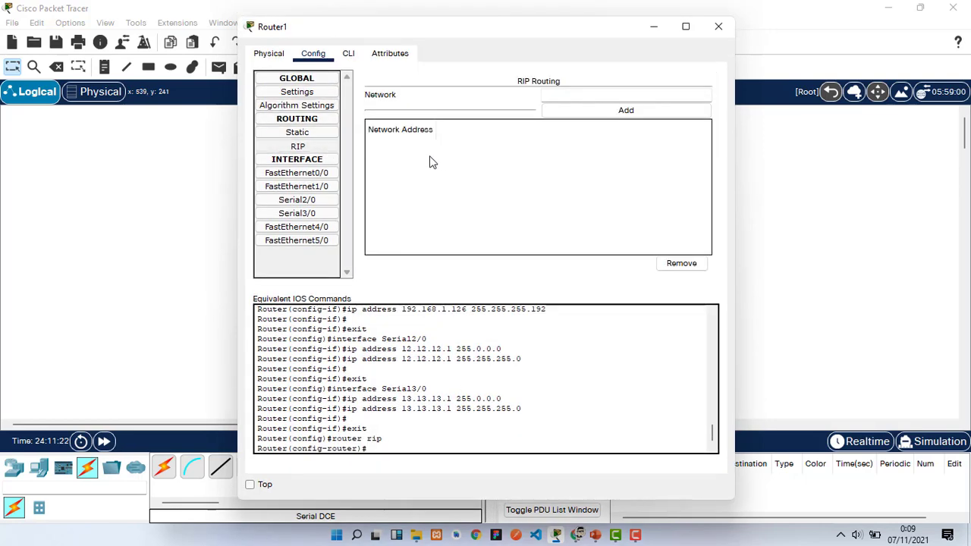
{"action": "left_click_drag", "start_coordinate": [373, 30], "coordinate": [597, 200]}
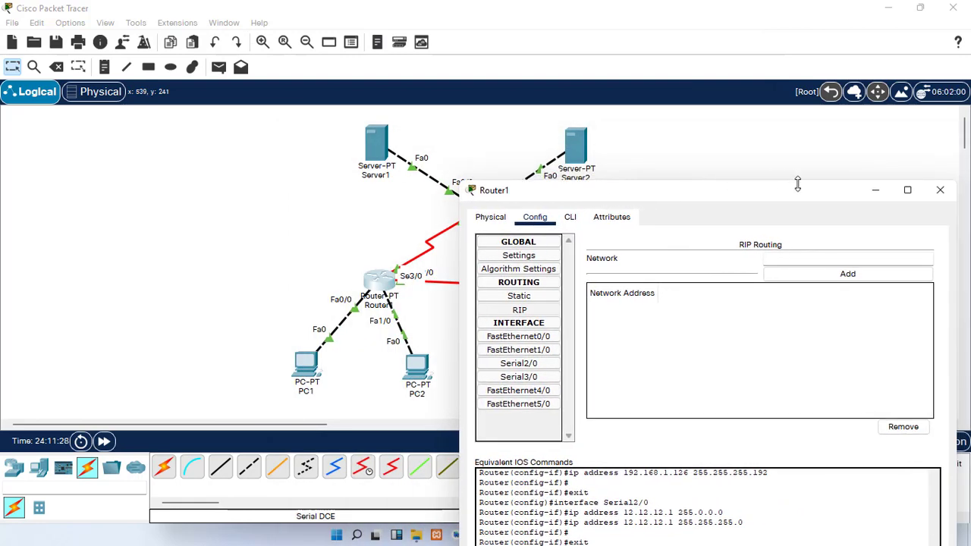
{"action": "left_click_drag", "start_coordinate": [796, 196], "coordinate": [835, 152]}
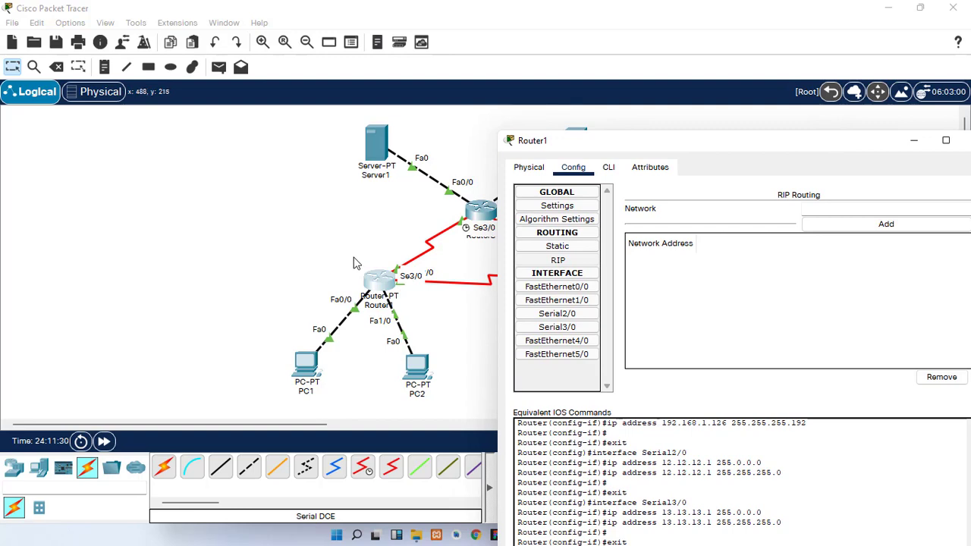
{"action": "left_click_drag", "start_coordinate": [636, 154], "coordinate": [732, 124]}
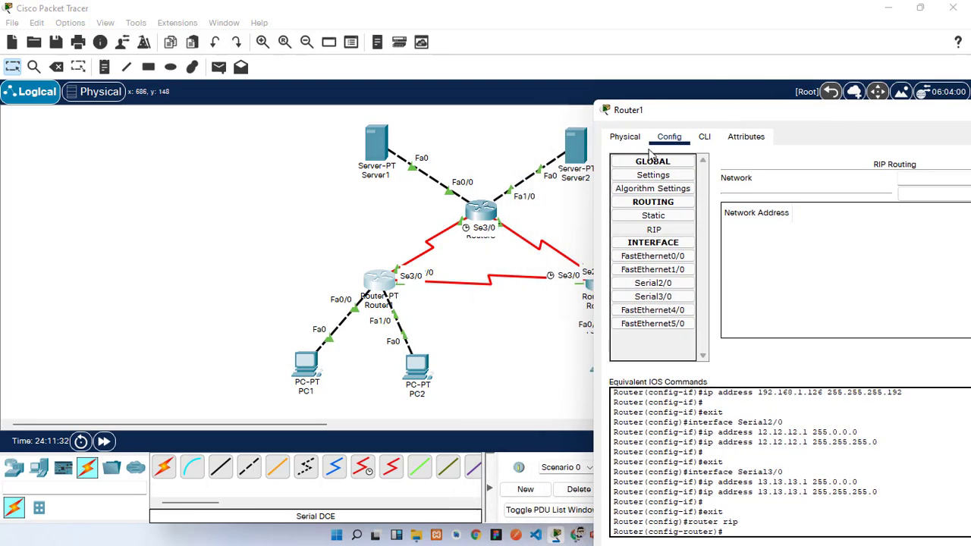
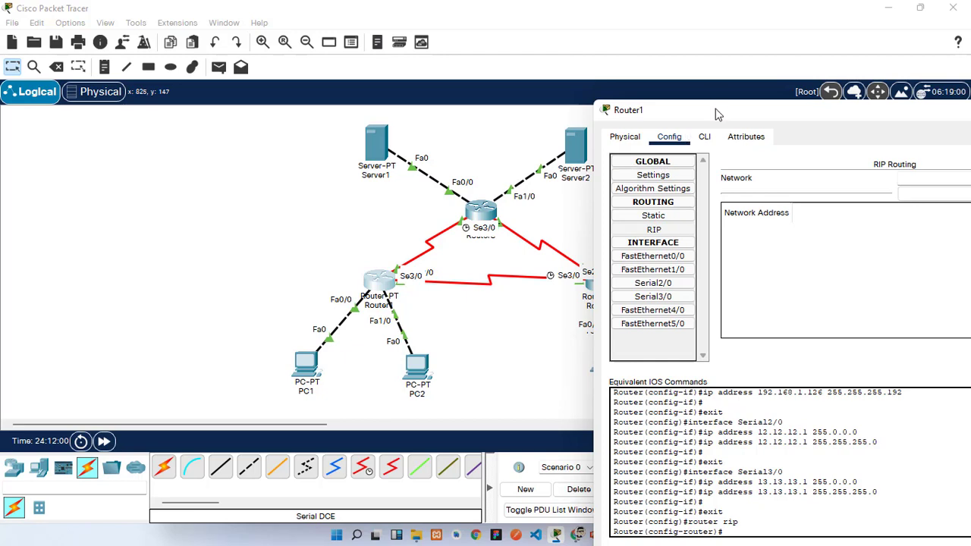
{"action": "left_click_drag", "start_coordinate": [720, 118], "coordinate": [622, 136]}
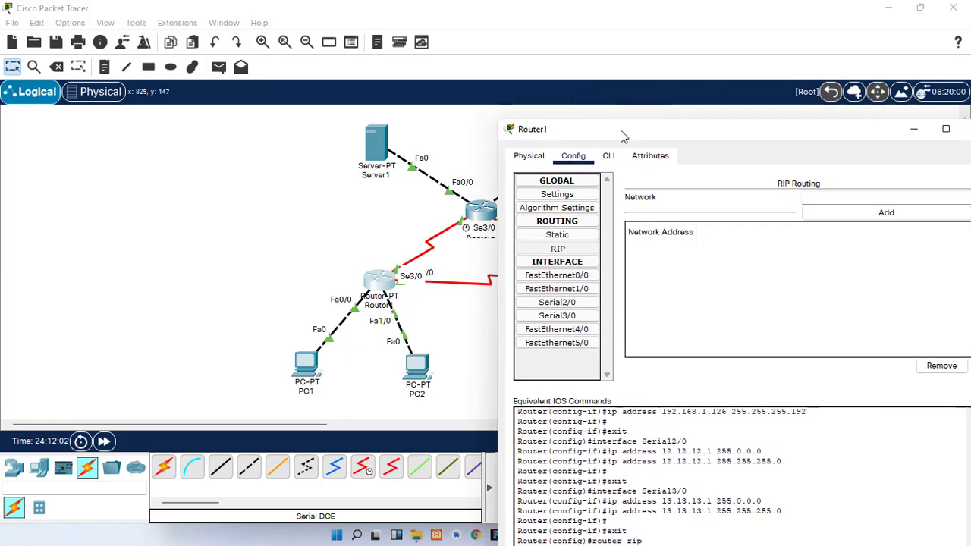
{"action": "left_click_drag", "start_coordinate": [681, 132], "coordinate": [642, 131]}
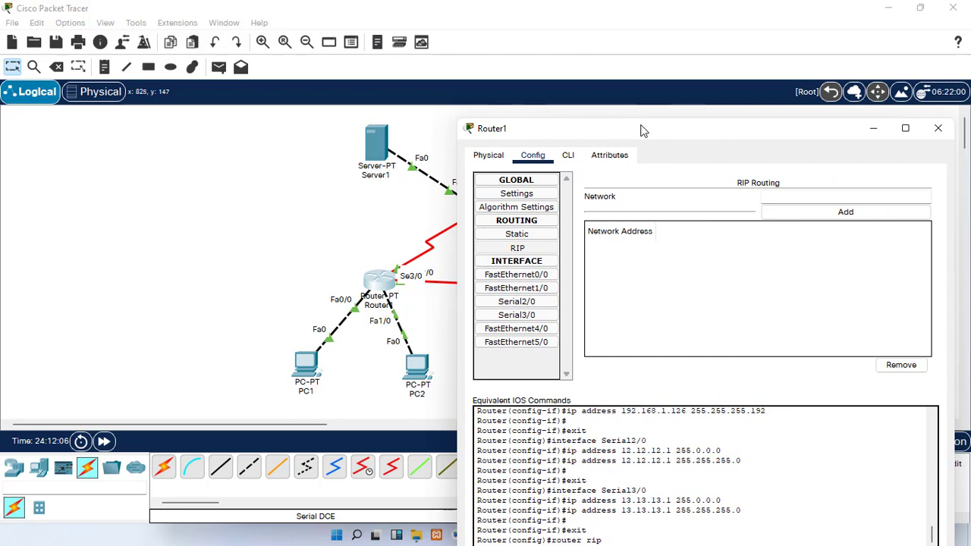
{"action": "left_click", "coordinate": [804, 195]}
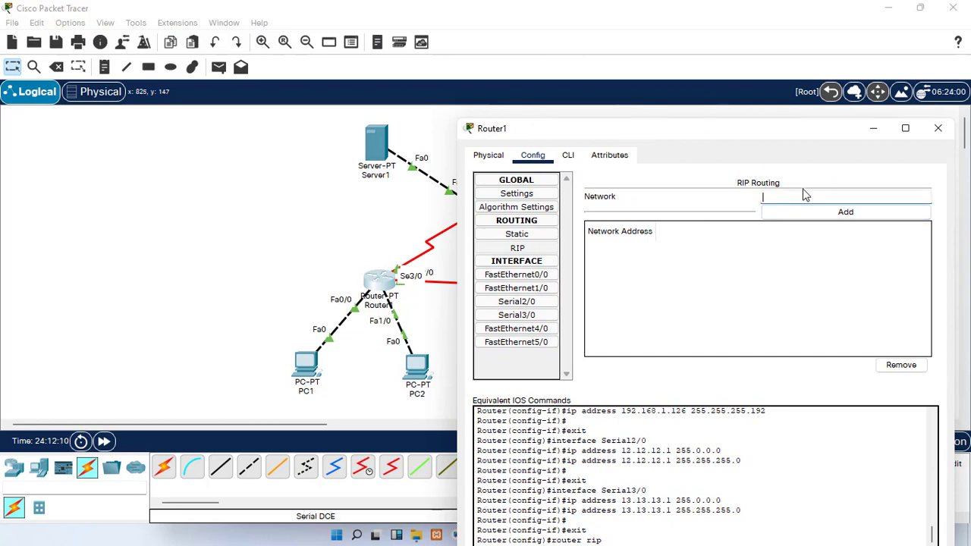
{"action": "type", "text": "12.12"}
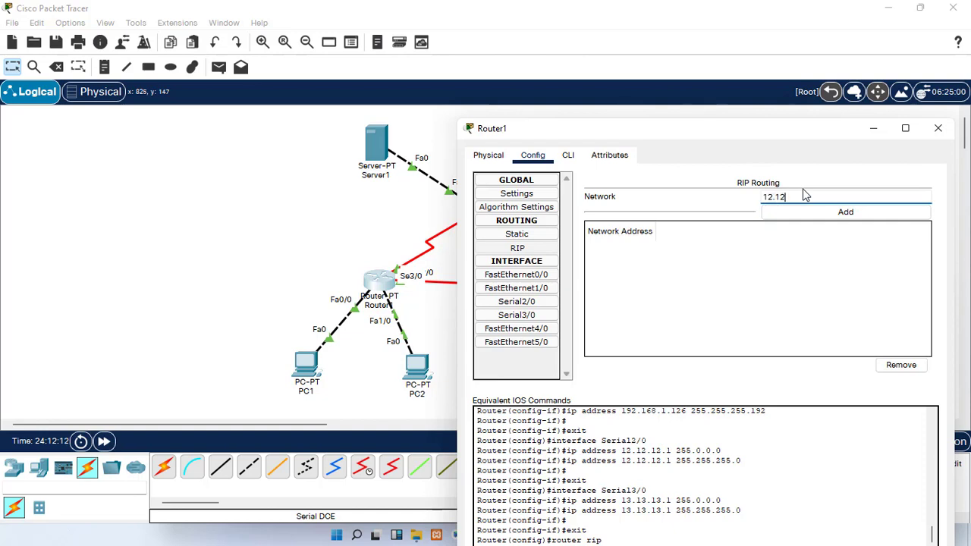
{"action": "type", "text": "2.12.0"}
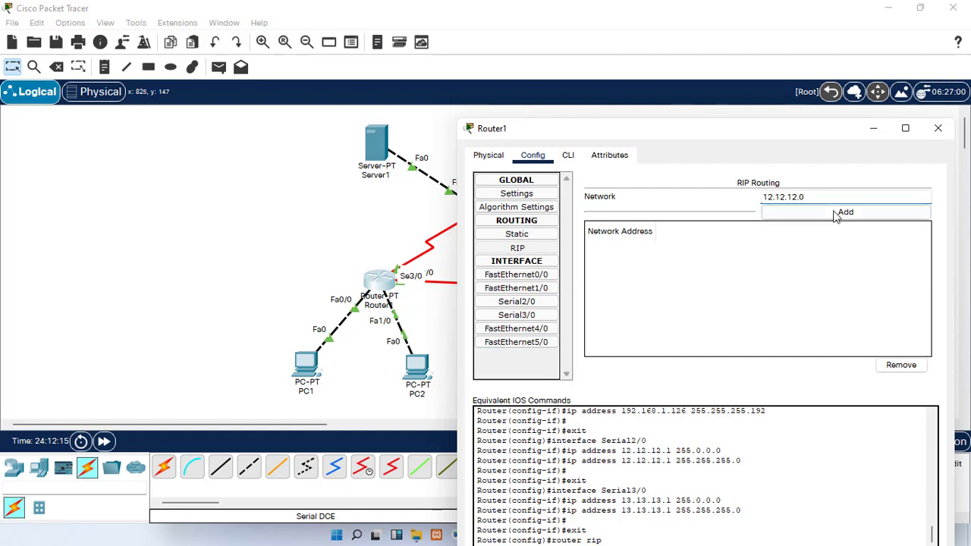
{"action": "left_click", "coordinate": [844, 212]}
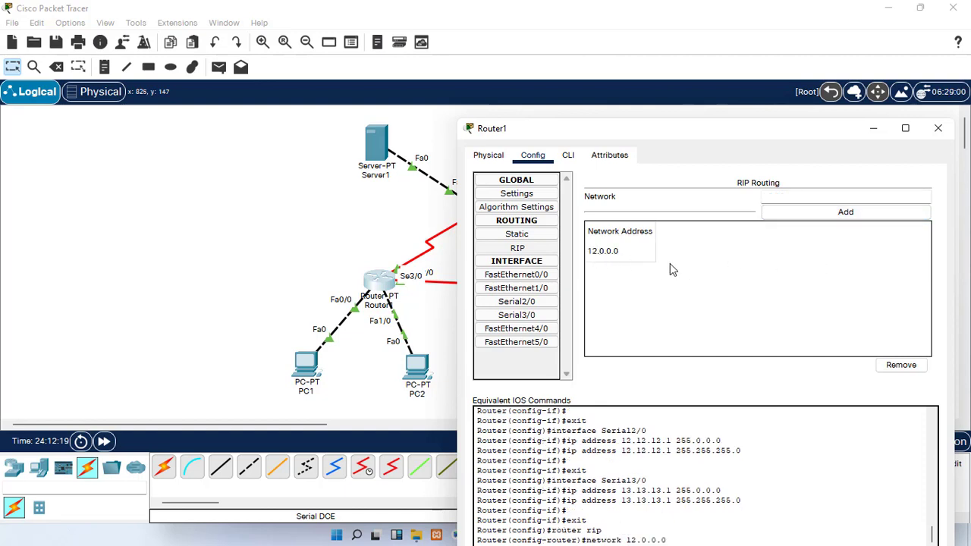
- Add the network 13.13.13.0 to Router1's RIP routing
{"action": "left_click", "coordinate": [787, 194]}
{"action": "left_click_drag", "start_coordinate": [744, 140], "coordinate": [715, 132]}
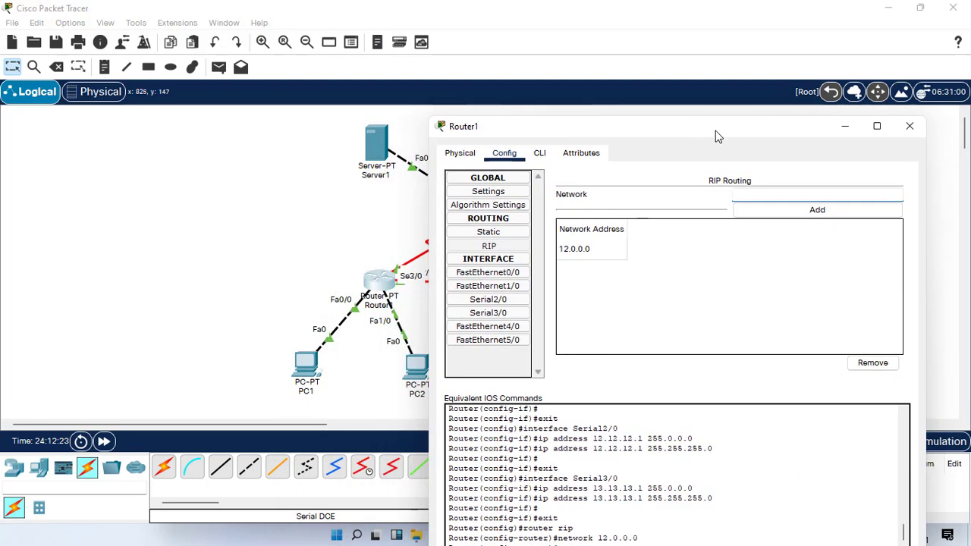
{"action": "type", "text": "13.1"}
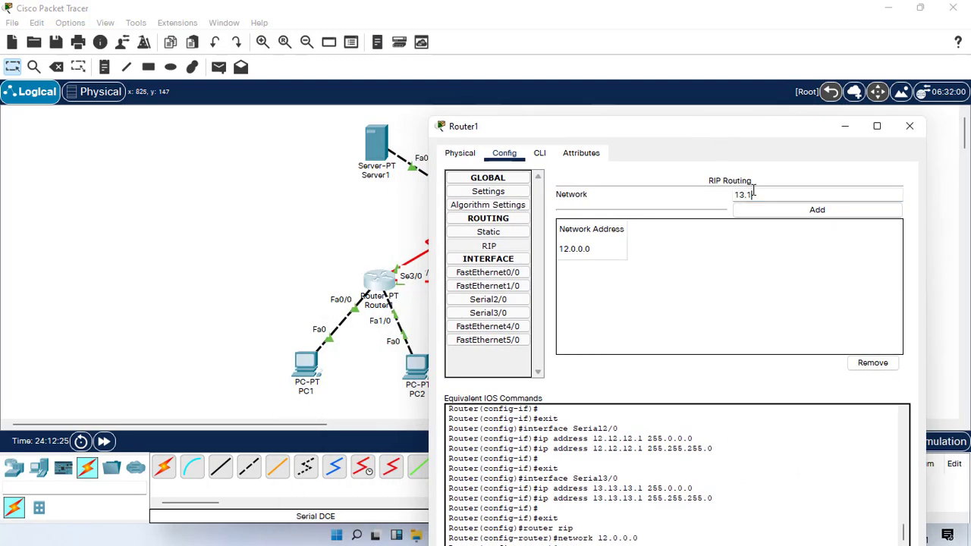
{"action": "type", "text": "3.13.0"}
{"action": "right_click", "coordinate": [753, 190]}
{"action": "left_click", "coordinate": [737, 211]}
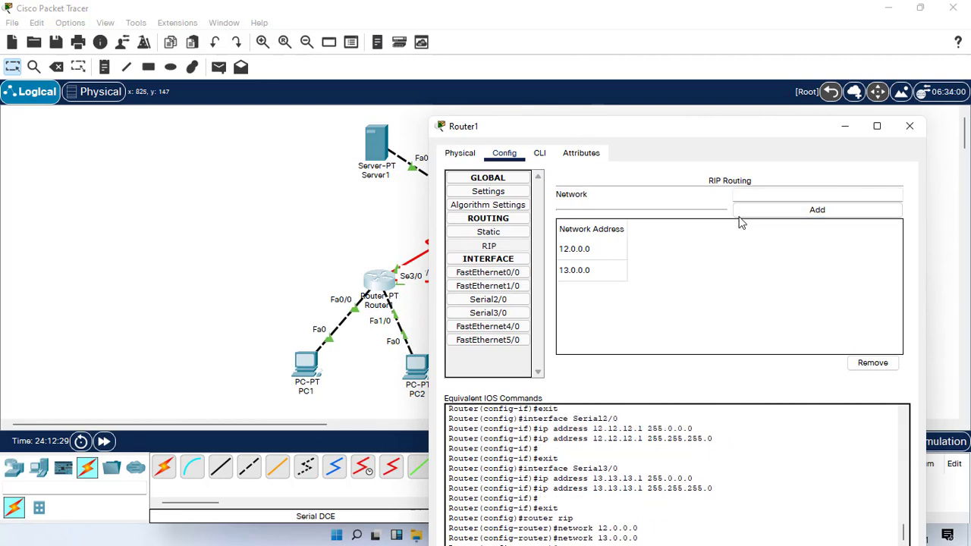
- Add the network 192.168.1.0 to Router1's RIP routing and close its configuration
{"action": "left_click", "coordinate": [755, 196]}
{"action": "type", "text": "192.168.1.0"}
{"action": "left_click", "coordinate": [789, 210]}
{"action": "left_click_drag", "start_coordinate": [893, 131], "coordinate": [735, 160]}
{"action": "left_click", "coordinate": [753, 155]}
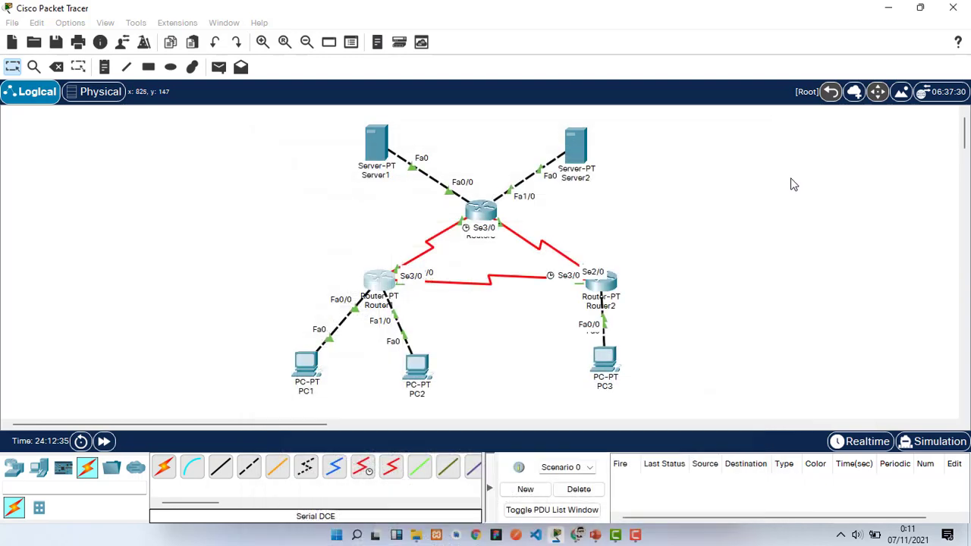
- Open Router2's RIP routing configuration, ready for entering a network address
{"action": "left_click", "coordinate": [599, 282]}
{"action": "left_click_drag", "start_coordinate": [360, 26], "coordinate": [786, 138]}
{"action": "left_click_drag", "start_coordinate": [762, 171], "coordinate": [522, 284]}
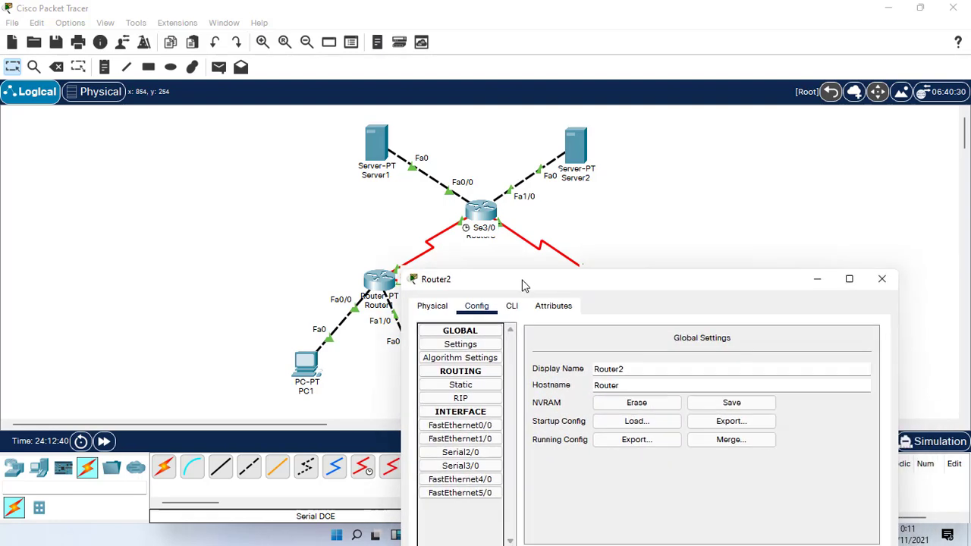
{"action": "left_click", "coordinate": [460, 398]}
{"action": "left_click_drag", "start_coordinate": [618, 290], "coordinate": [570, 318]}
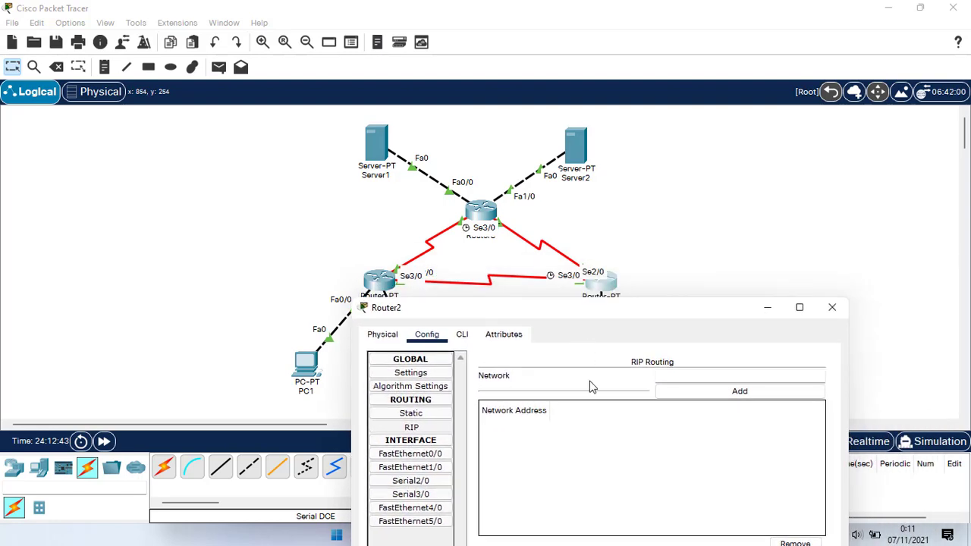
{"action": "left_click", "coordinate": [669, 378]}
{"action": "type", "text": "192.168.1.0"}
{"action": "left_click_drag", "start_coordinate": [607, 306], "coordinate": [464, 274]}
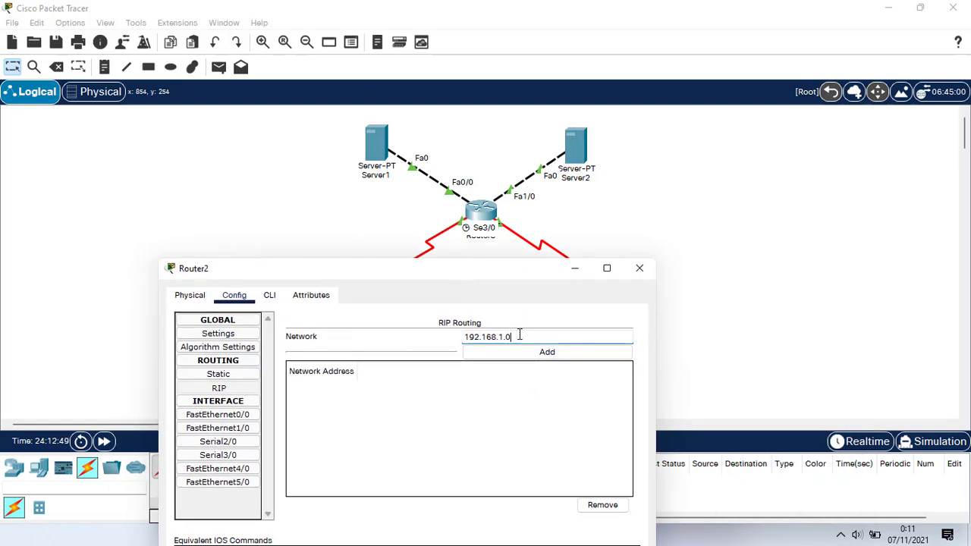
{"action": "left_click_drag", "start_coordinate": [534, 334], "coordinate": [453, 335]}
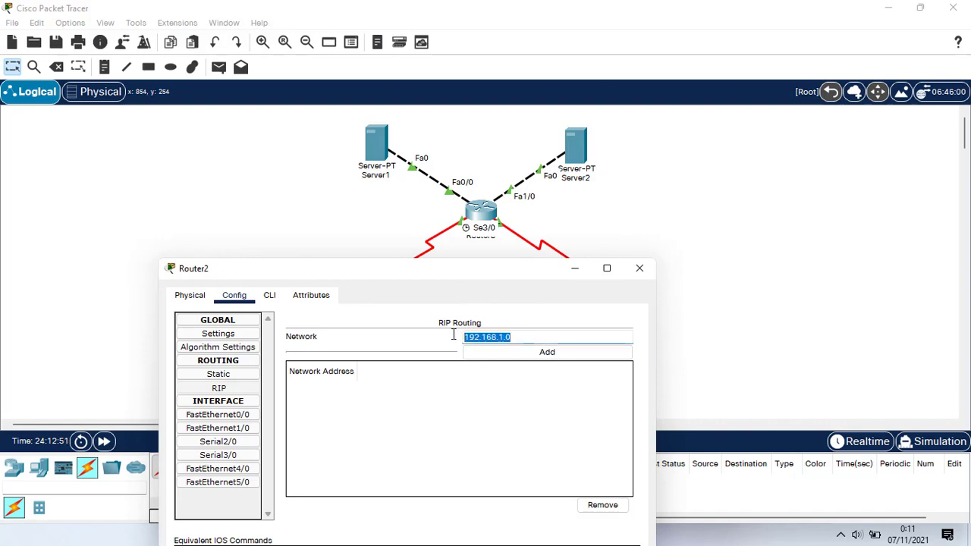
{"action": "key", "text": "BackSpace"}
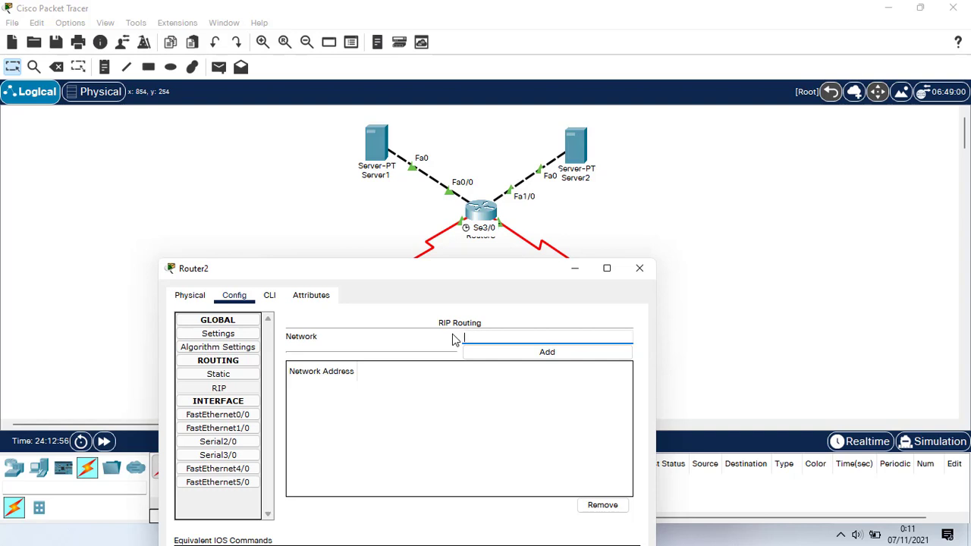
- Add the networks 12.12.12.0 and 23.23.23.0 to Router2's RIP routing
{"action": "type", "text": "12.12.12.0"}
{"action": "left_click", "coordinate": [486, 352]}
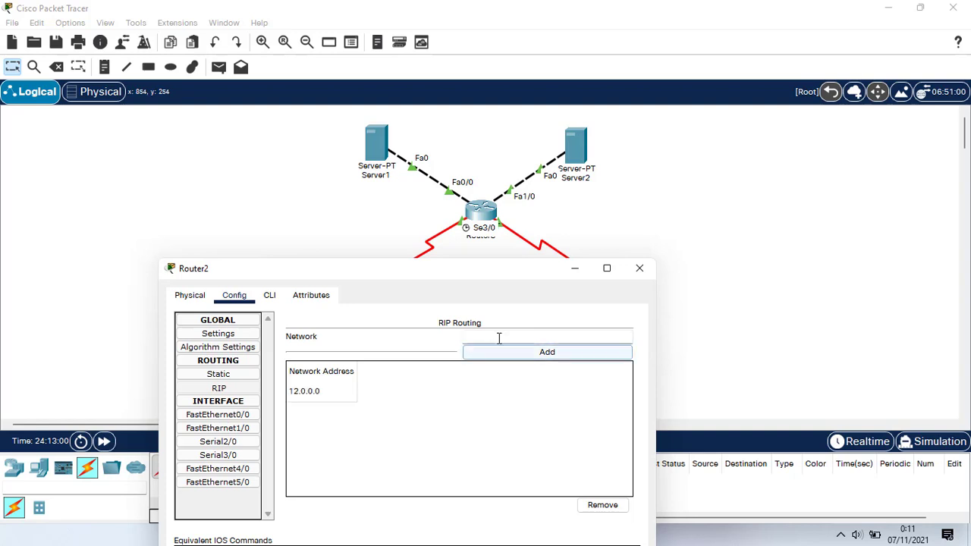
{"action": "left_click", "coordinate": [502, 336]}
{"action": "type", "text": "23"}
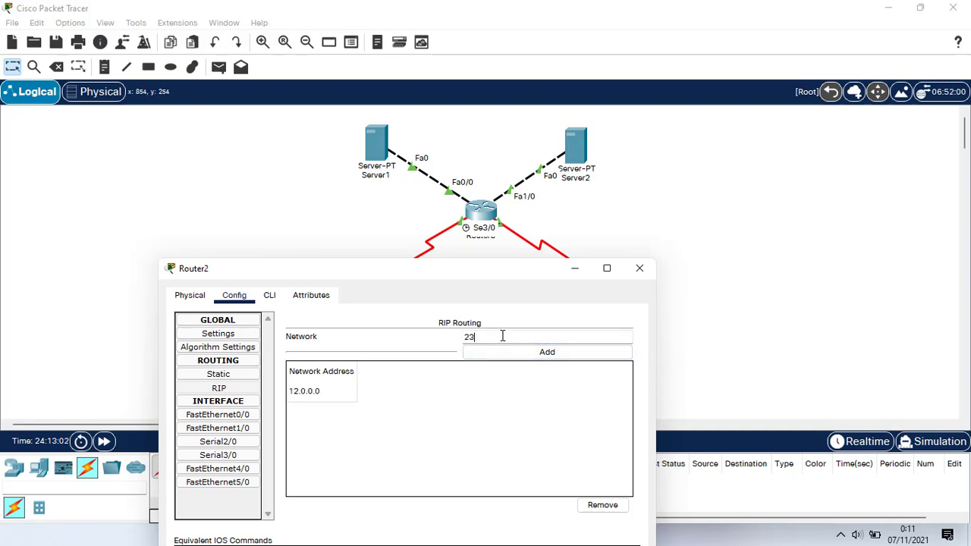
{"action": "type", "text": ".23.23.0"}
{"action": "left_click_drag", "start_coordinate": [486, 271], "coordinate": [391, 393]}
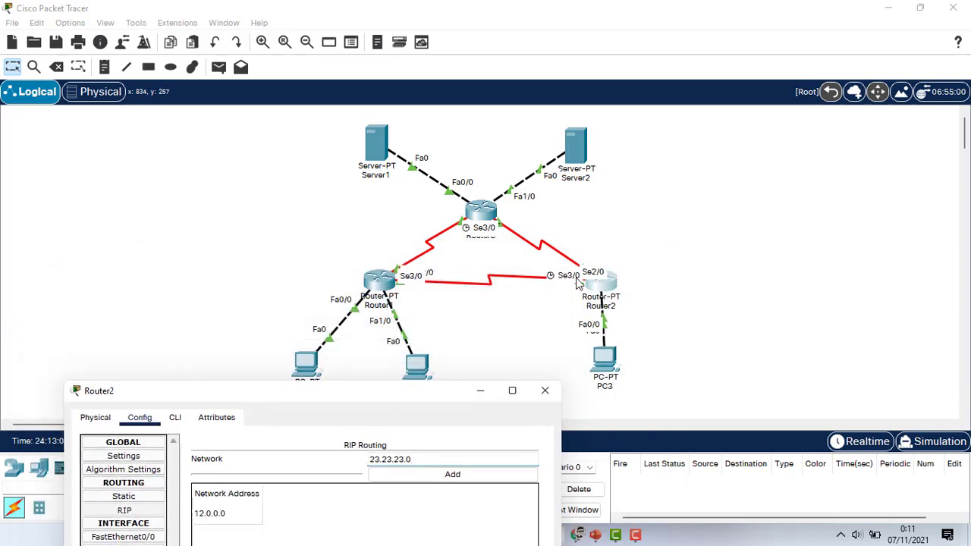
{"action": "left_click_drag", "start_coordinate": [421, 393], "coordinate": [479, 321]}
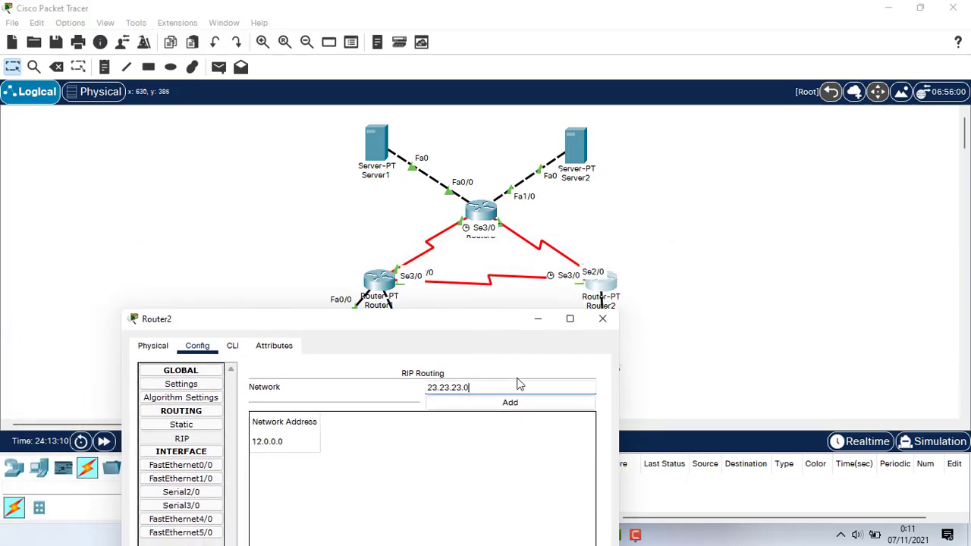
{"action": "left_click", "coordinate": [530, 409]}
- Add the network 192.168.1.0 to Router2's RIP routing and close its configuration
{"action": "left_click_drag", "start_coordinate": [422, 330], "coordinate": [570, 291]}
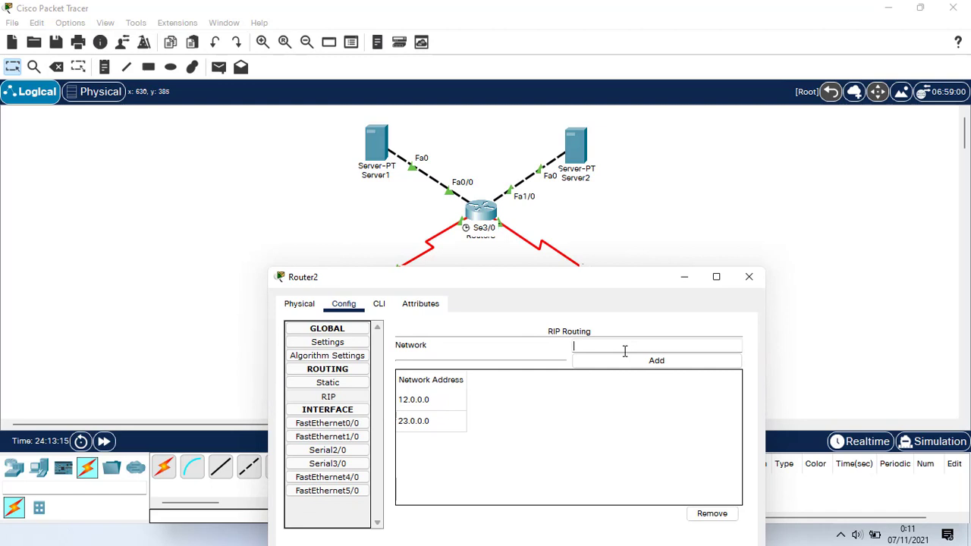
{"action": "type", "text": "192.168.1.0"}
{"action": "left_click", "coordinate": [641, 361]}
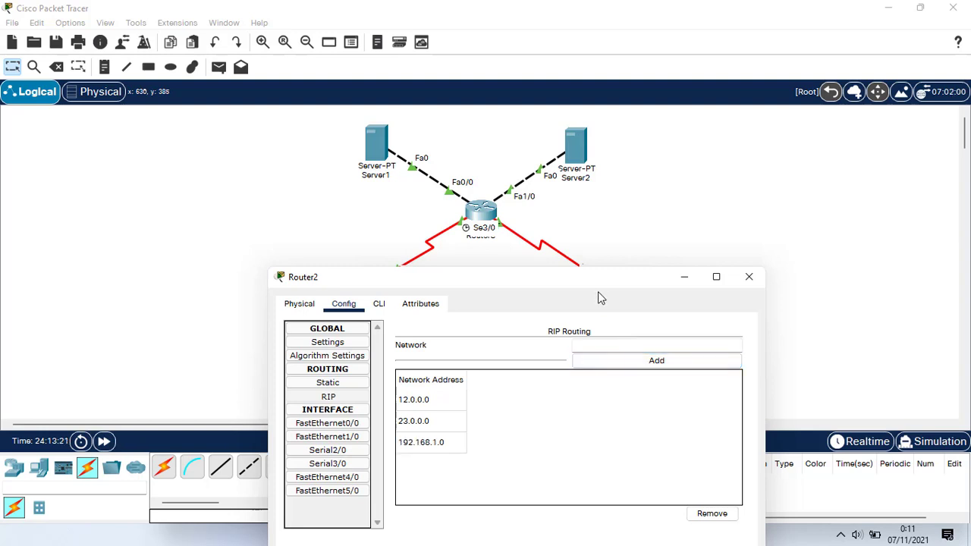
{"action": "left_click_drag", "start_coordinate": [598, 299], "coordinate": [446, 312]}
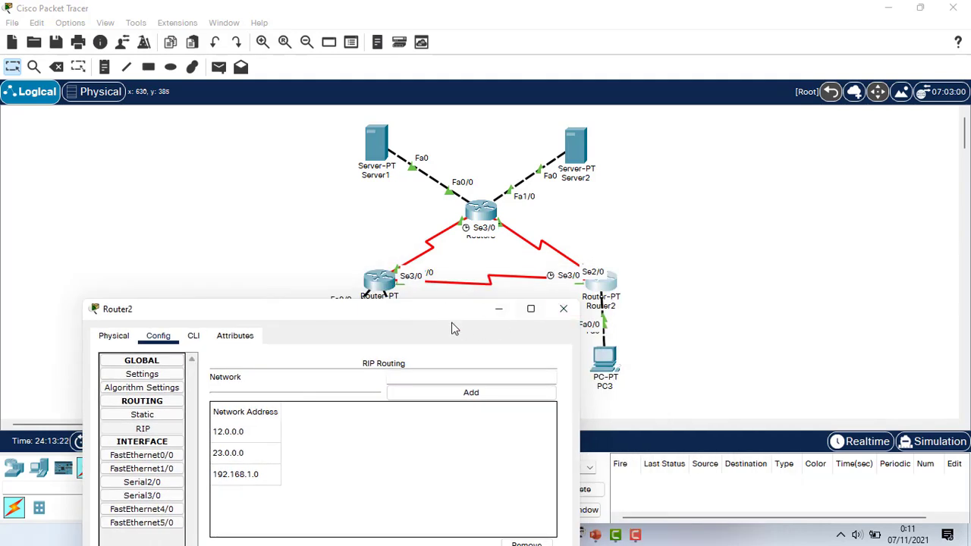
{"action": "left_click", "coordinate": [567, 308]}
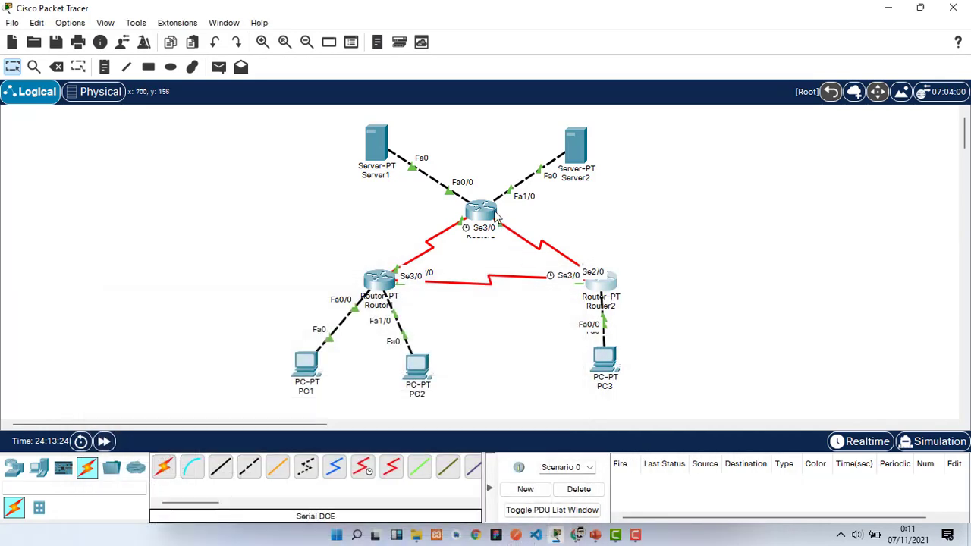
- Open Router3's RIP routing configuration and add the network 13.13.13.0
{"action": "left_click", "coordinate": [494, 215]}
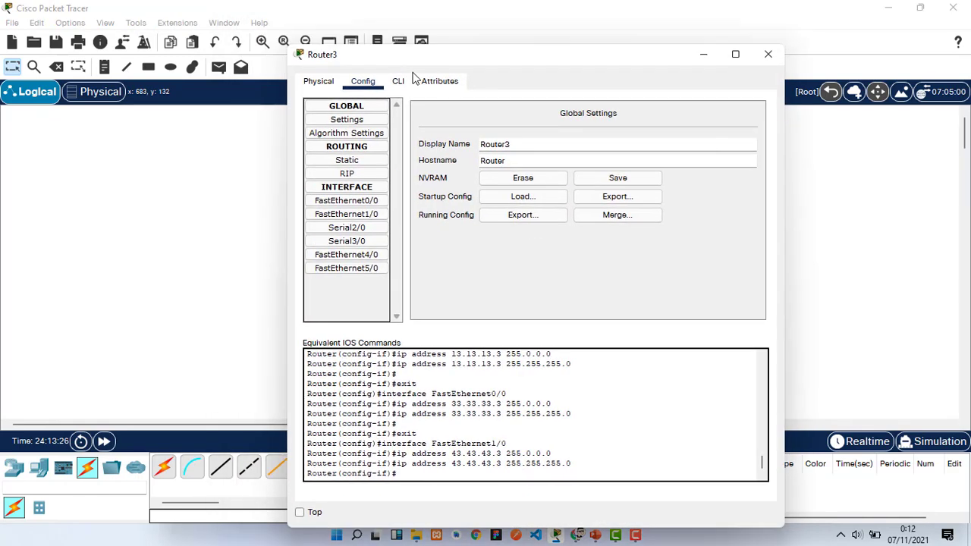
{"action": "left_click_drag", "start_coordinate": [455, 55], "coordinate": [615, 198]}
{"action": "left_click", "coordinate": [524, 316]}
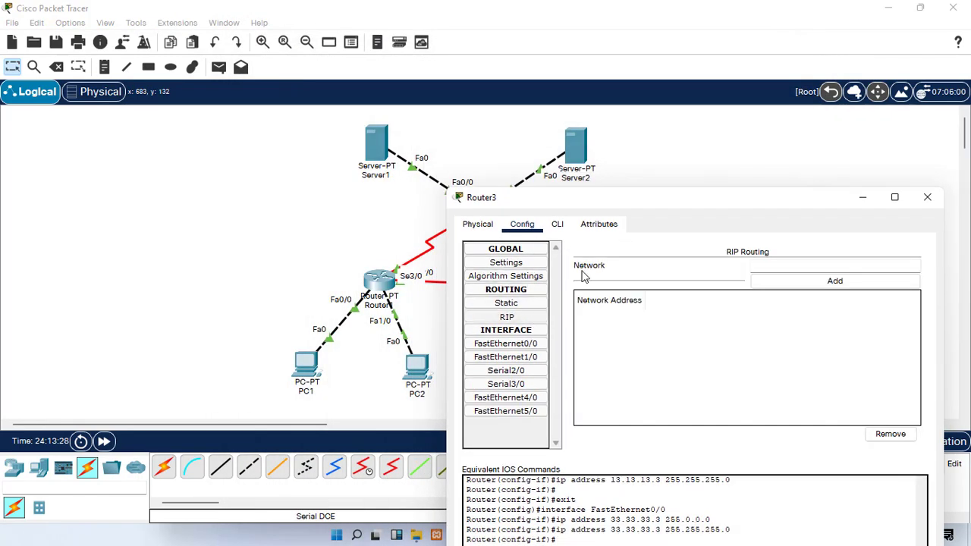
{"action": "left_click_drag", "start_coordinate": [680, 202], "coordinate": [613, 233]}
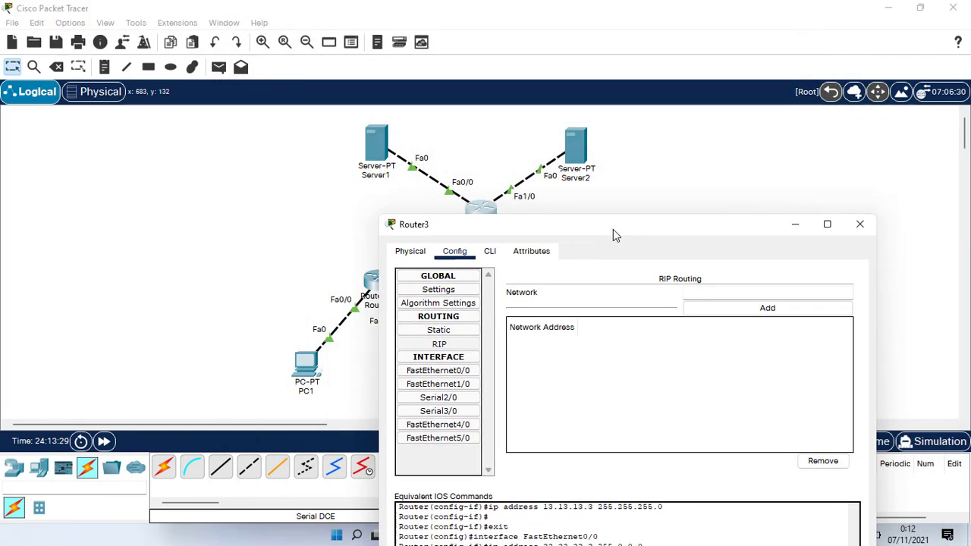
{"action": "left_click", "coordinate": [735, 297]}
{"action": "left_click_drag", "start_coordinate": [623, 231], "coordinate": [668, 270]}
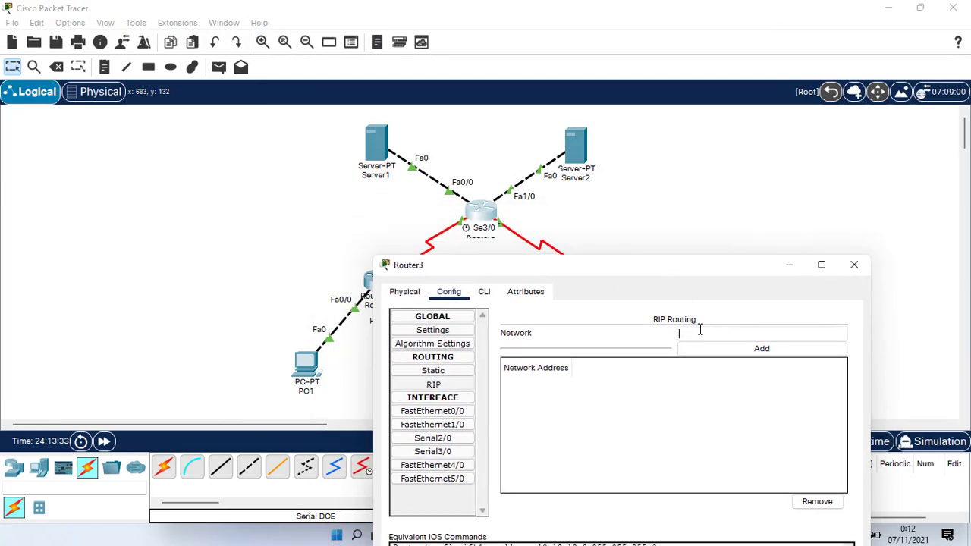
{"action": "type", "text": "13.13.13.0"}
{"action": "left_click", "coordinate": [708, 347]}
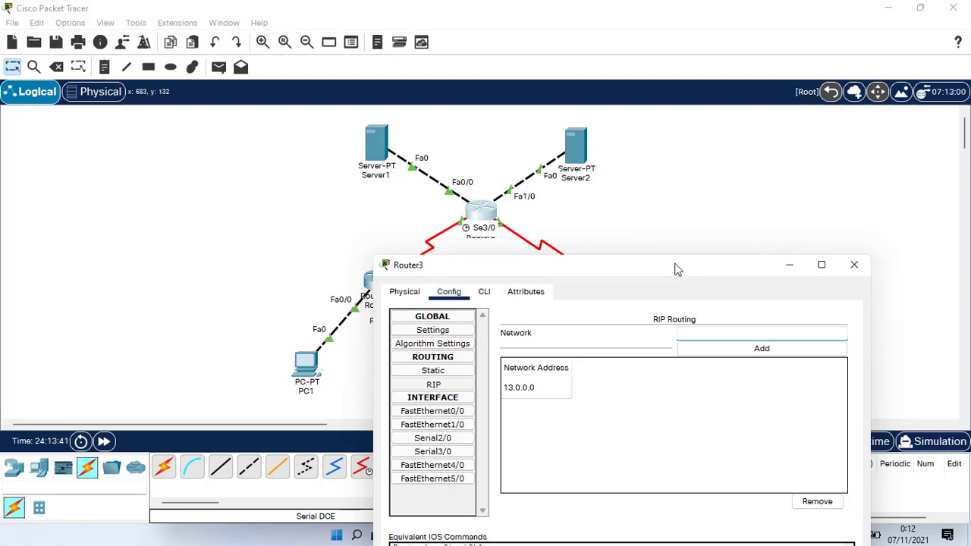
- Add the networks 23.23.23.0 and 33.33.33.0 to Router3's RIP routing
{"action": "type", "text": "23.23.23.0"}
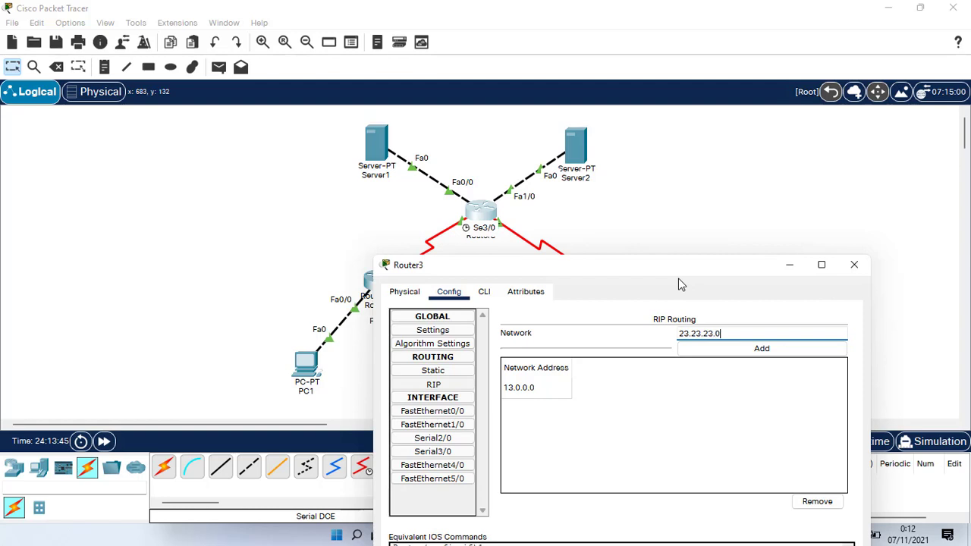
{"action": "left_click", "coordinate": [731, 347]}
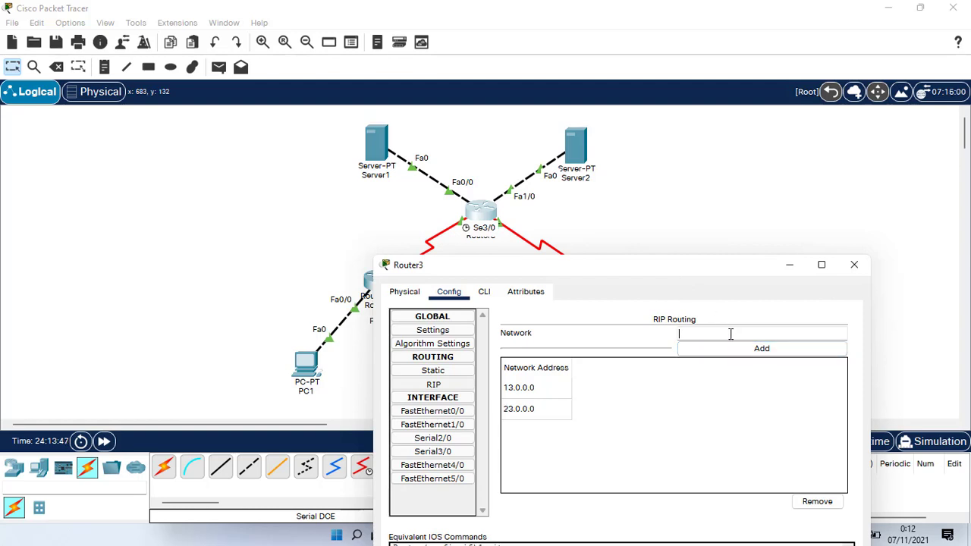
{"action": "left_click", "coordinate": [731, 334]}
{"action": "type", "text": "33.33.33.0"}
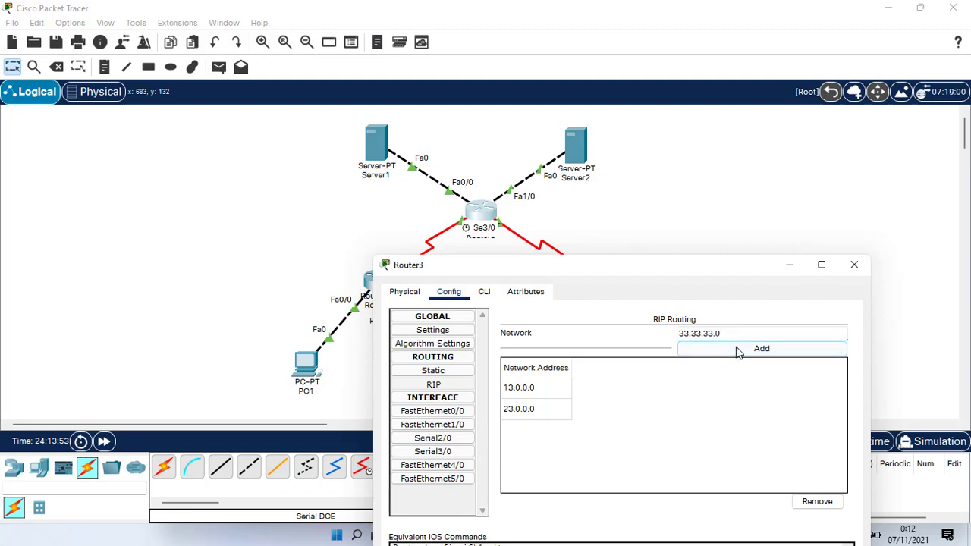
{"action": "left_click", "coordinate": [737, 350]}
- Add the network 43.43.43.0 to Router3's RIP routing and close its configuration
{"action": "left_click", "coordinate": [726, 330]}
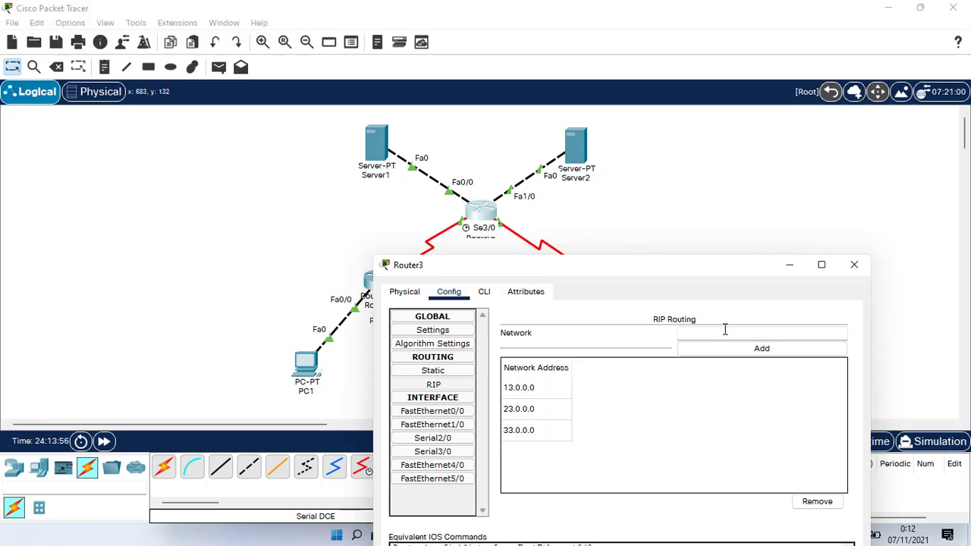
{"action": "type", "text": "43.43.43.0"}
{"action": "left_click", "coordinate": [733, 350]}
{"action": "left_click_drag", "start_coordinate": [695, 274], "coordinate": [598, 283]}
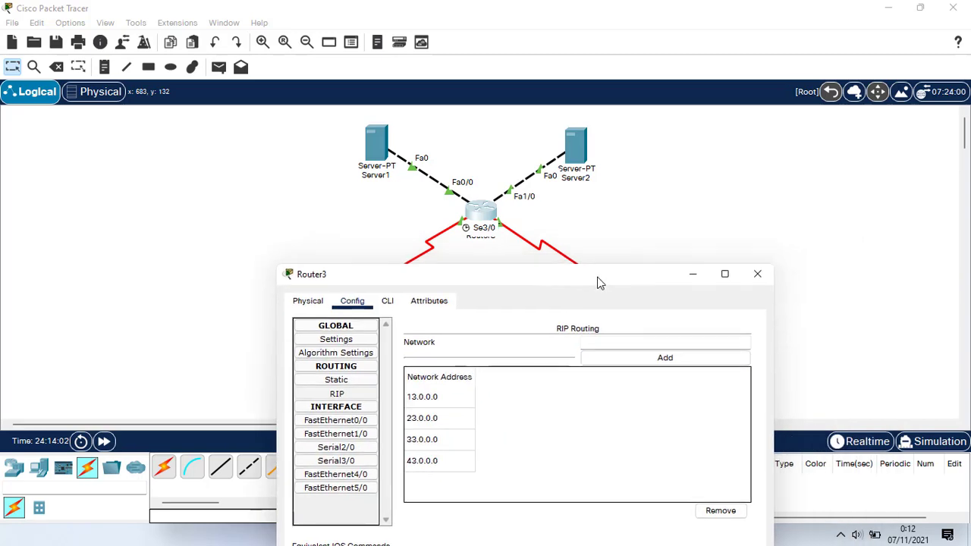
{"action": "left_click", "coordinate": [757, 274]}
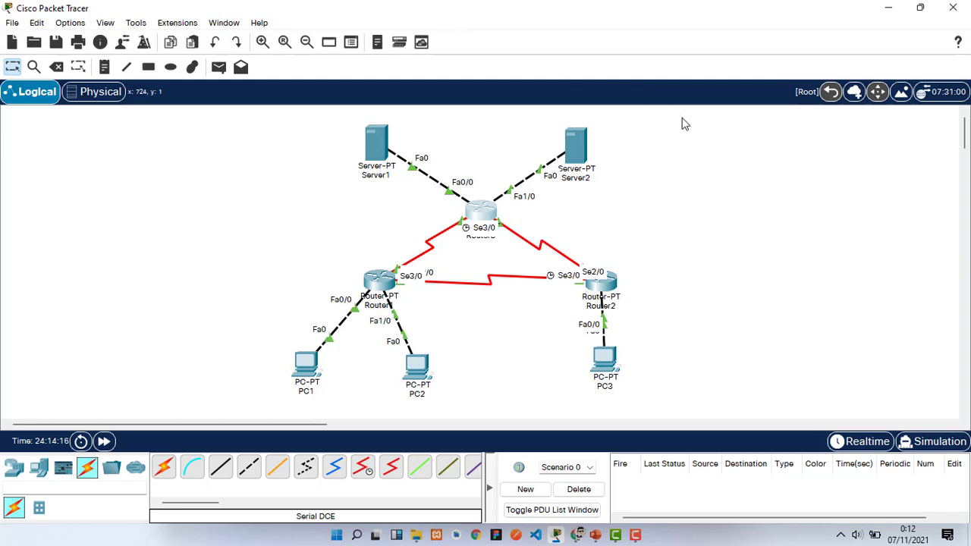
- In Router1's command line, enter "no auto-summary" and "version 2" for its RIP routing
{"action": "left_click", "coordinate": [378, 278]}
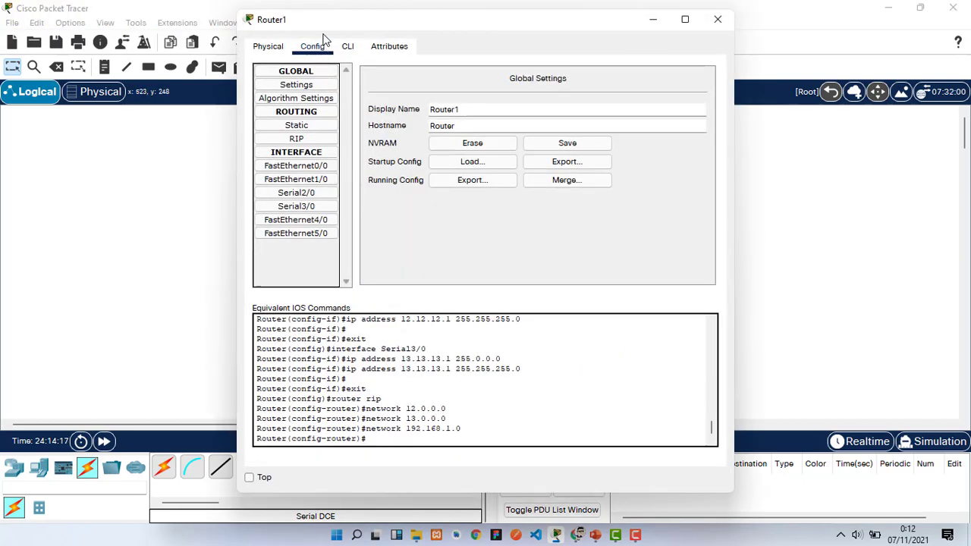
{"action": "left_click_drag", "start_coordinate": [333, 24], "coordinate": [308, 85]}
{"action": "left_click", "coordinate": [322, 110]}
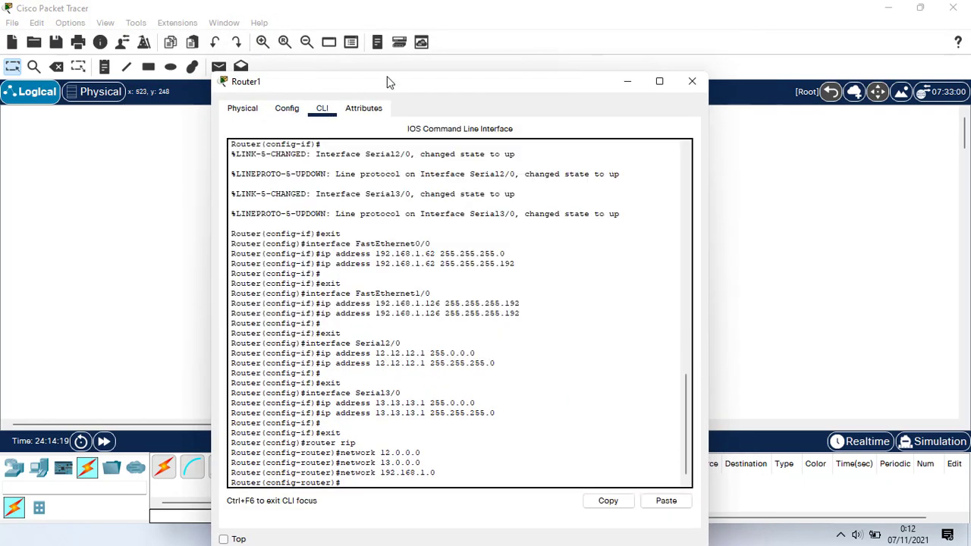
{"action": "left_click_drag", "start_coordinate": [387, 82], "coordinate": [704, 99]}
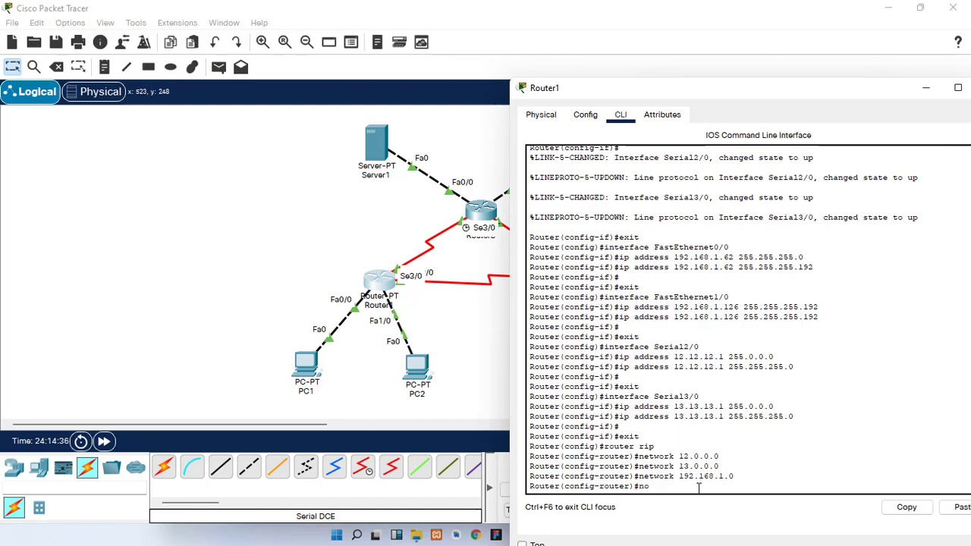
{"action": "type", "text": "auto-summary"}
{"action": "key", "text": "BackSpace"}
{"action": "key", "text": "BackSpace"}
{"action": "key", "text": "BackSpace"}
{"action": "type", "text": "ary"}
{"action": "key", "text": "Return"}
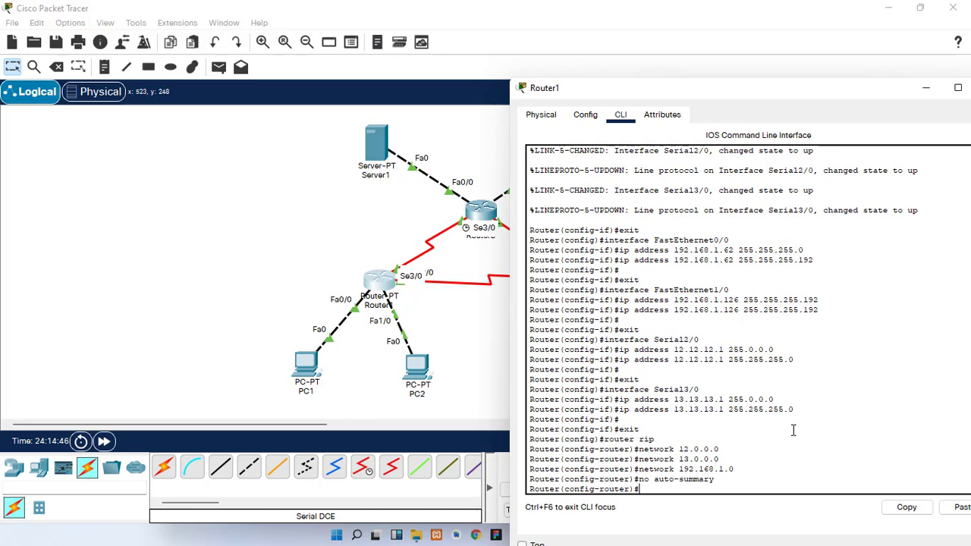
{"action": "type", "text": "version 2"}
{"action": "key", "text": "Return"}
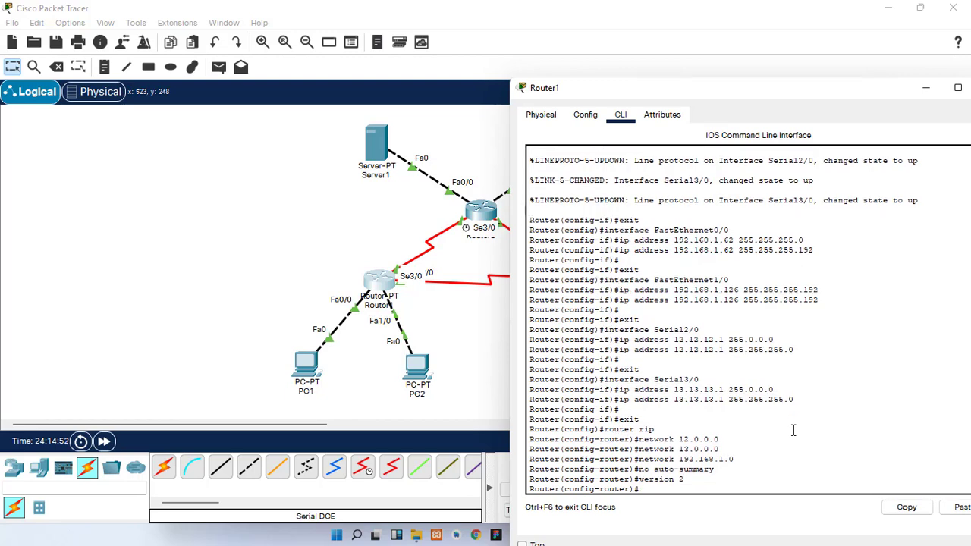
- Check the RIP version in Router1's RIP routing configuration and close the router's window
{"action": "left_click", "coordinate": [541, 115]}
{"action": "left_click", "coordinate": [585, 115]}
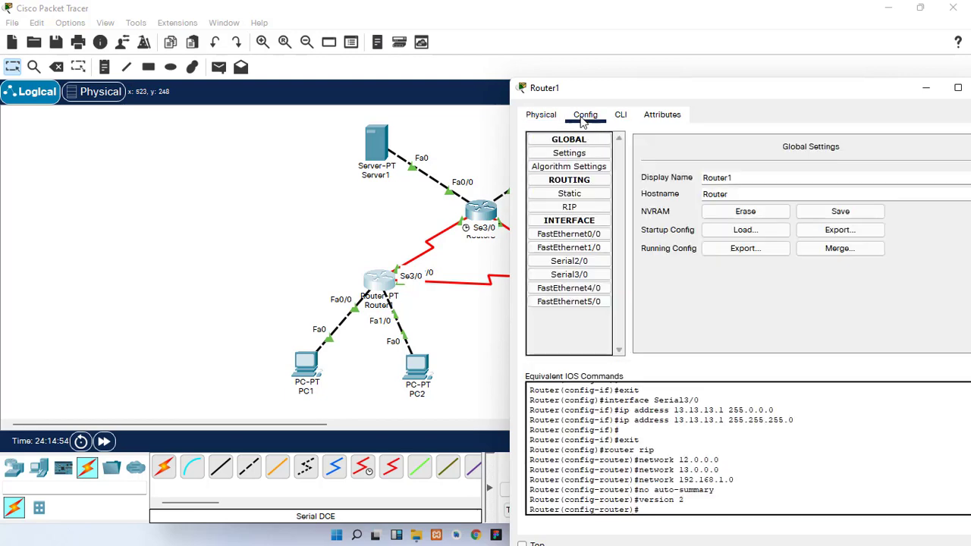
{"action": "left_click", "coordinate": [587, 195]}
{"action": "left_click", "coordinate": [588, 208]}
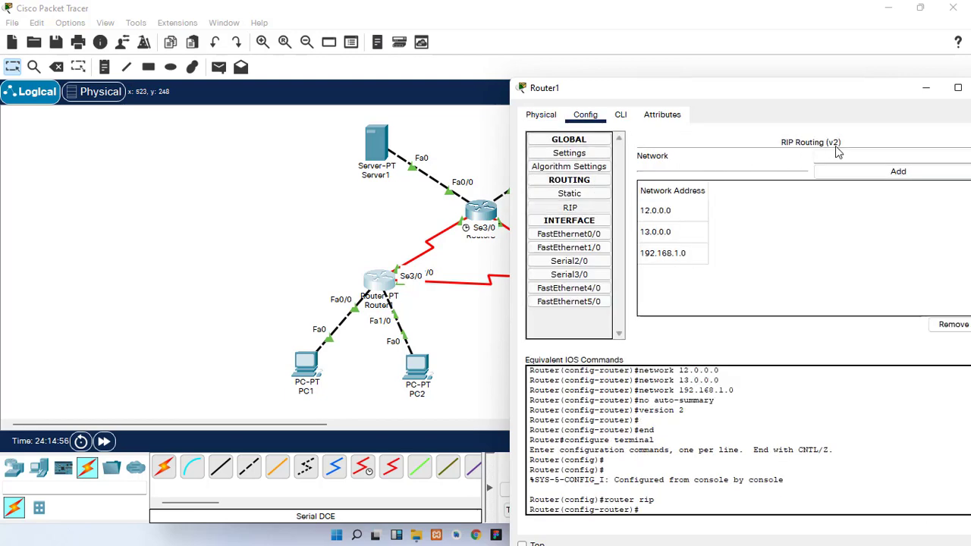
{"action": "left_click", "coordinate": [622, 114]}
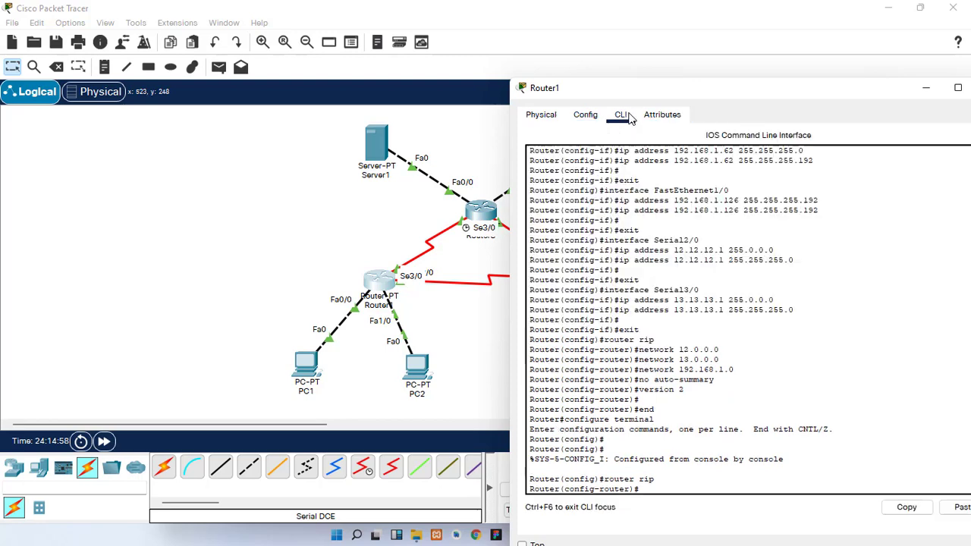
{"action": "left_click", "coordinate": [595, 112]}
{"action": "left_click_drag", "start_coordinate": [691, 89], "coordinate": [447, 93]}
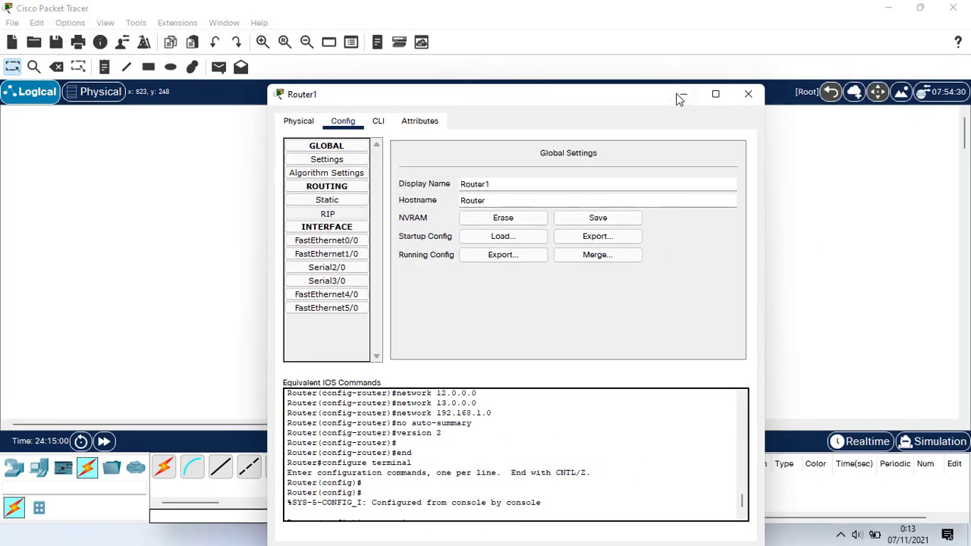
{"action": "left_click", "coordinate": [745, 98]}
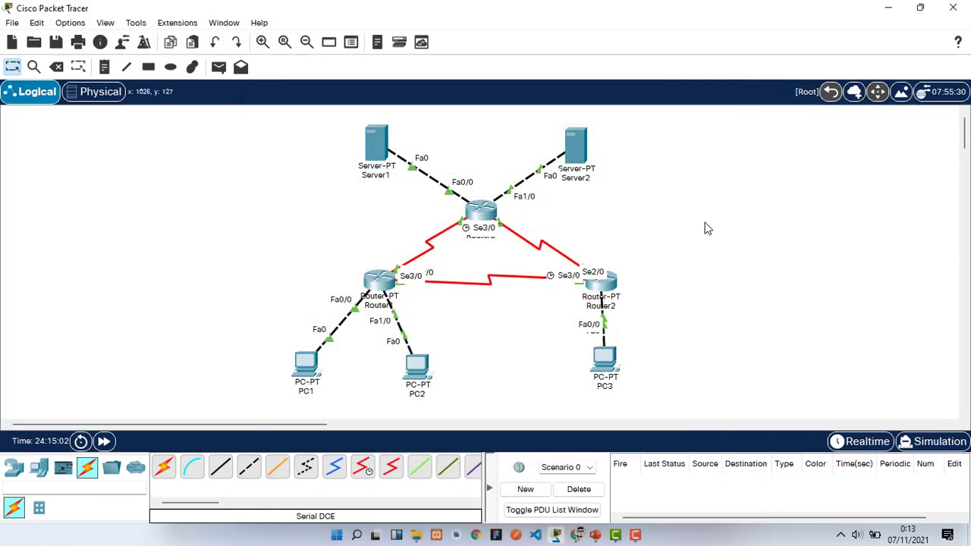
- In Router2's command line, enter "no auto-summary" and "version 2" for its RIP routing
{"action": "left_click", "coordinate": [616, 286]}
{"action": "left_click", "coordinate": [348, 46]}
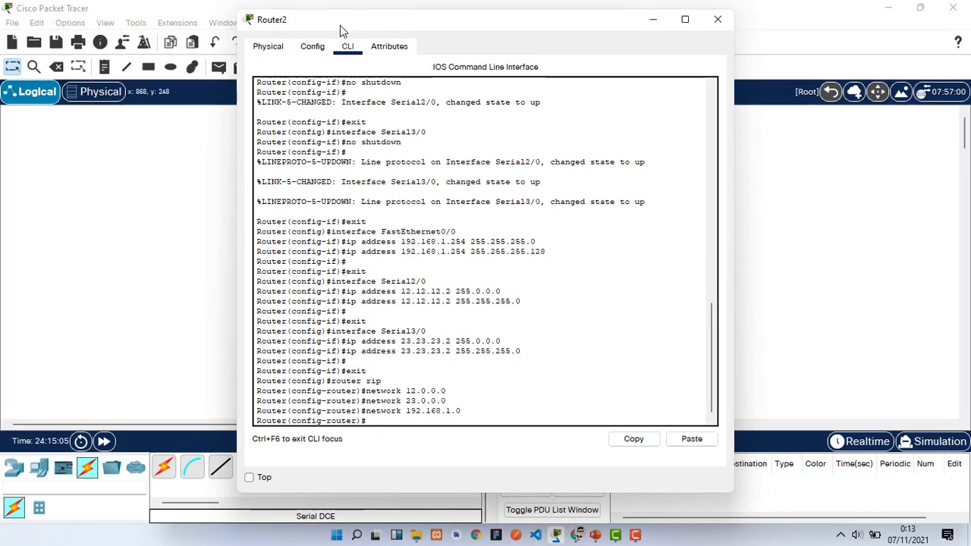
{"action": "left_click_drag", "start_coordinate": [340, 25], "coordinate": [362, 34]}
{"action": "left_click", "coordinate": [535, 426]}
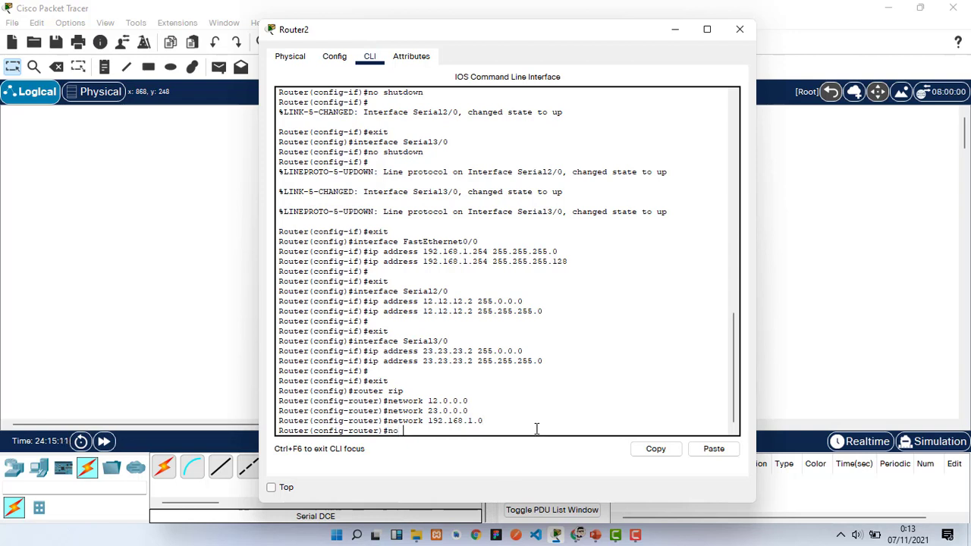
{"action": "type", "text": "no auto-summary"}
{"action": "key", "text": "Return"}
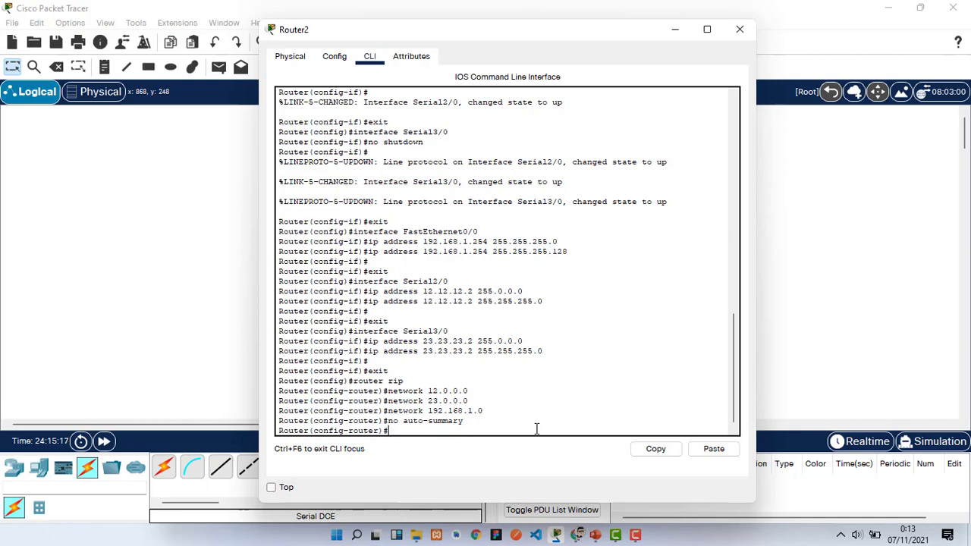
{"action": "type", "text": "version 2"}
{"action": "key", "text": "Return"}
- Check the RIP version in Router2's RIP routing configuration and close the router's window
{"action": "left_click", "coordinate": [338, 63]}
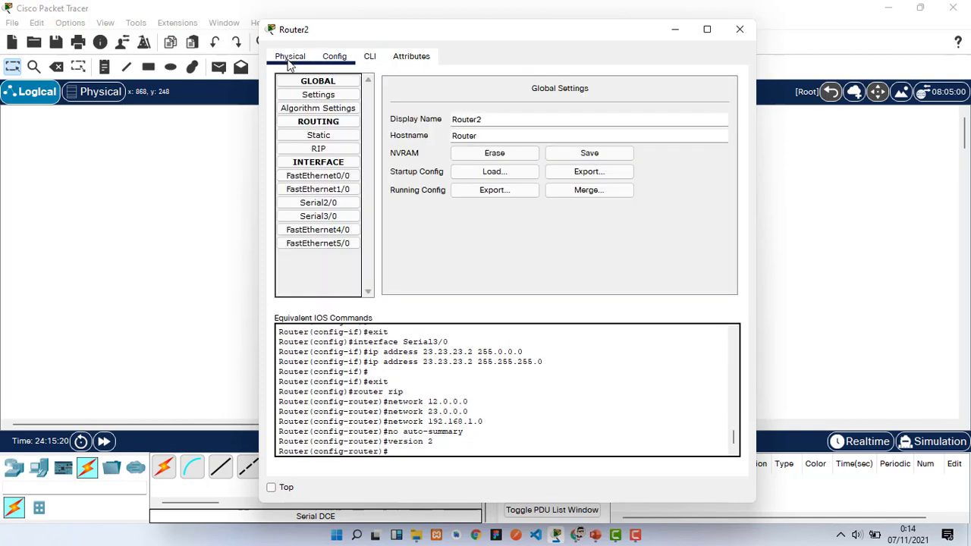
{"action": "left_click", "coordinate": [289, 62]}
{"action": "left_click", "coordinate": [336, 60]}
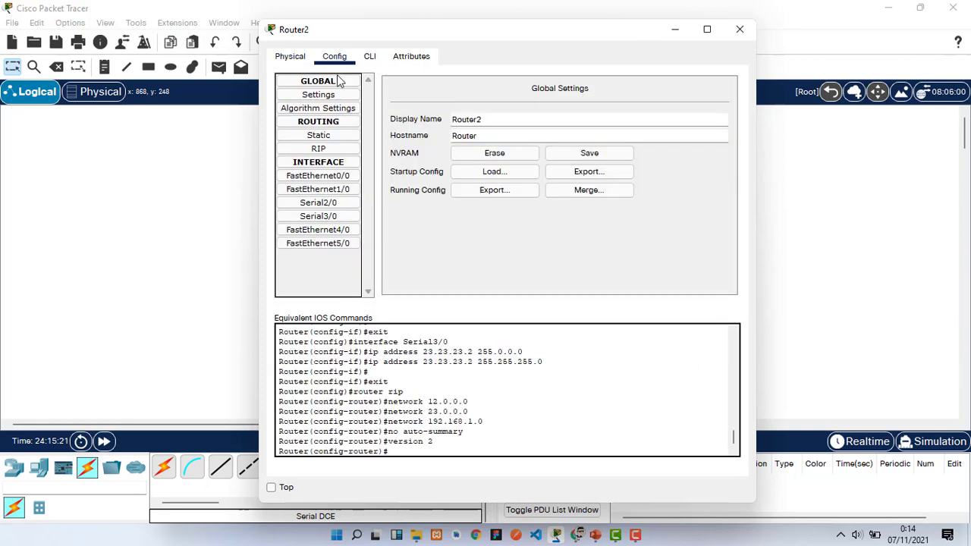
{"action": "left_click", "coordinate": [339, 149]}
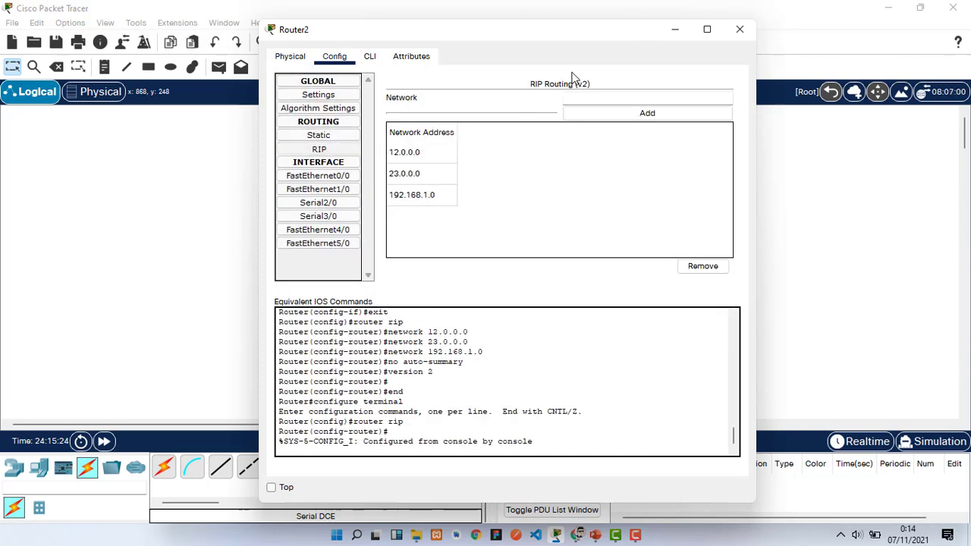
{"action": "left_click_drag", "start_coordinate": [354, 35], "coordinate": [258, 112]}
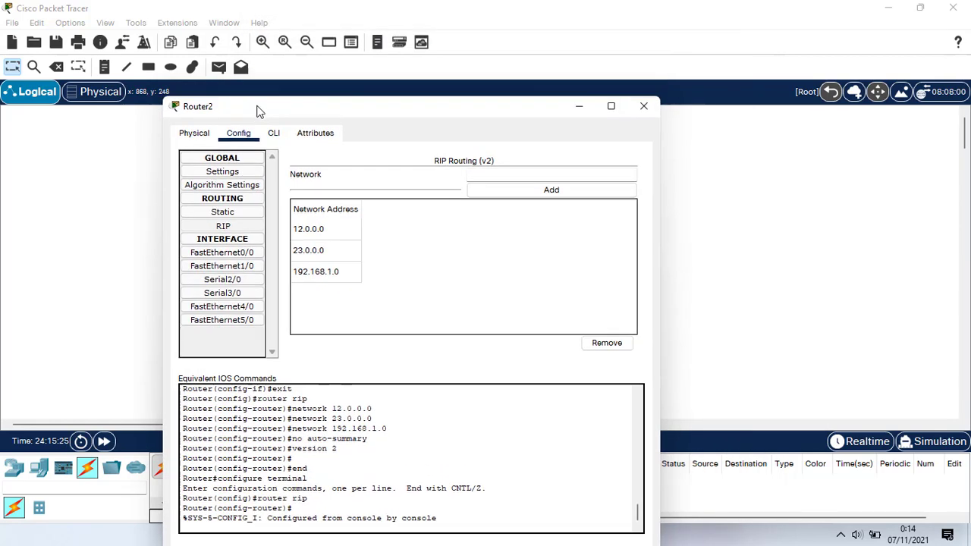
{"action": "left_click", "coordinate": [643, 106]}
- In Router3's command line, enter "no auto-summary" and "version 2" for its RIP routing
{"action": "left_click", "coordinate": [489, 216]}
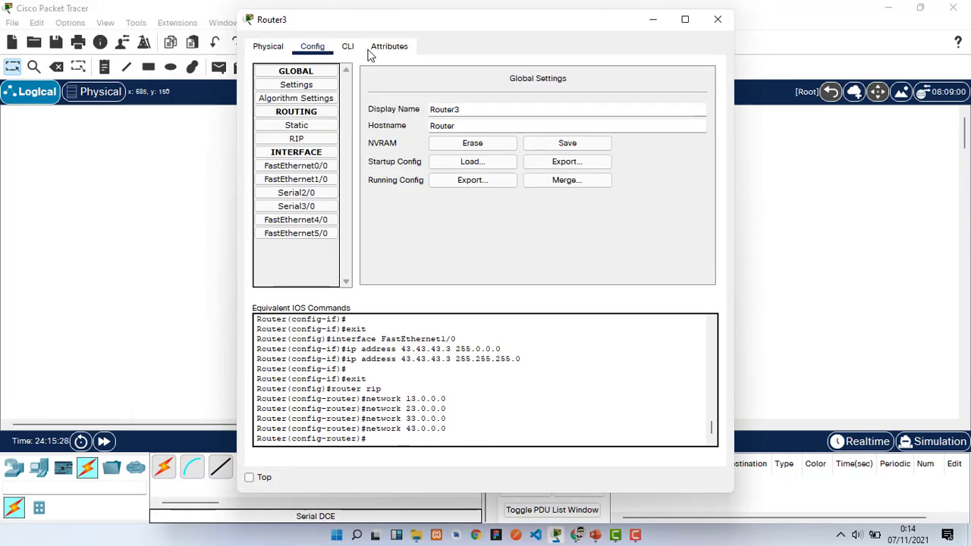
{"action": "left_click", "coordinate": [323, 143]}
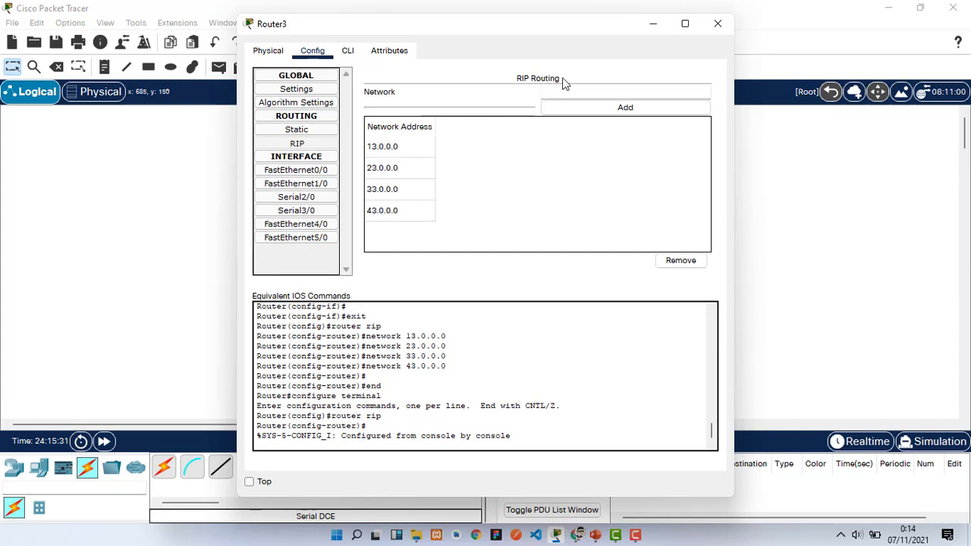
{"action": "left_click", "coordinate": [353, 51]}
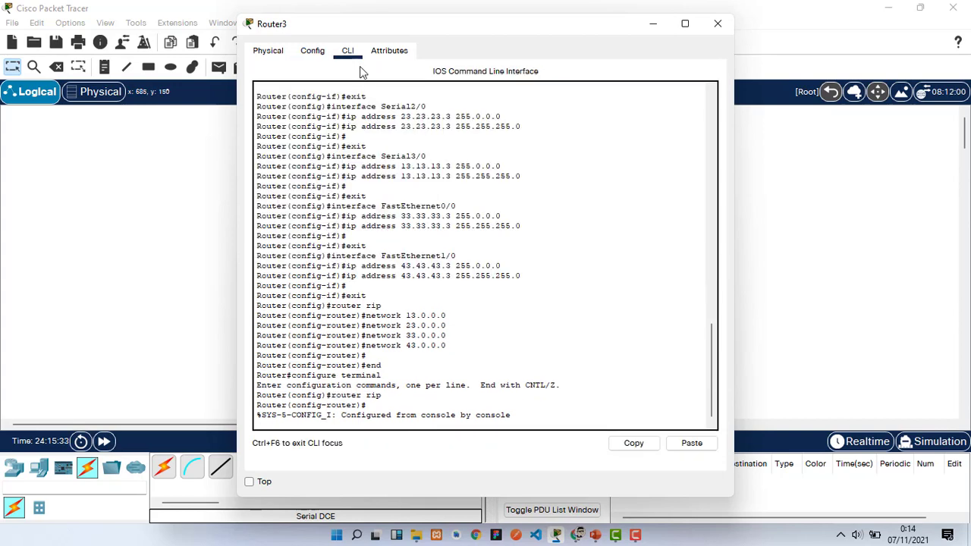
{"action": "left_click", "coordinate": [504, 337]}
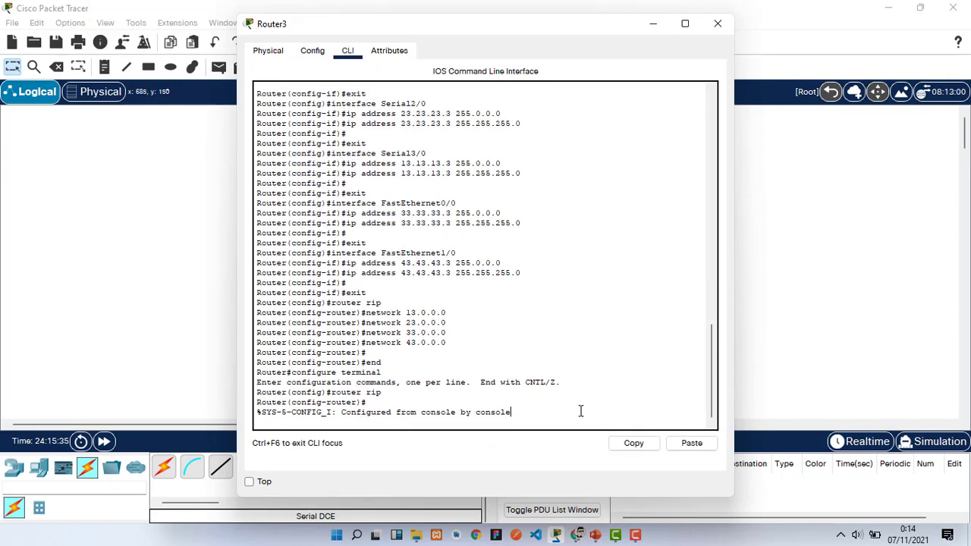
{"action": "key", "text": "Return"}
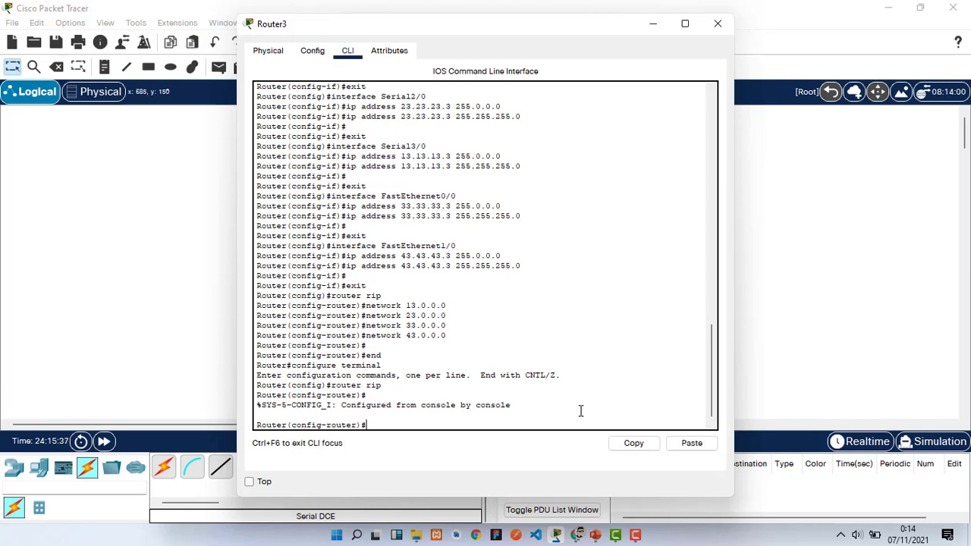
{"action": "type", "text": "no auto-summary"}
{"action": "key", "text": "Return"}
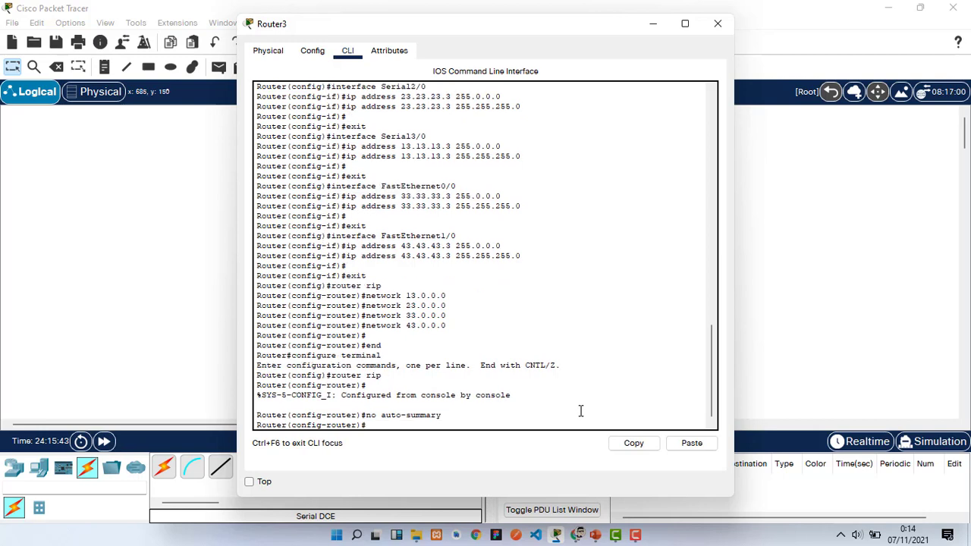
{"action": "type", "text": "version 2"}
{"action": "key", "text": "Return"}
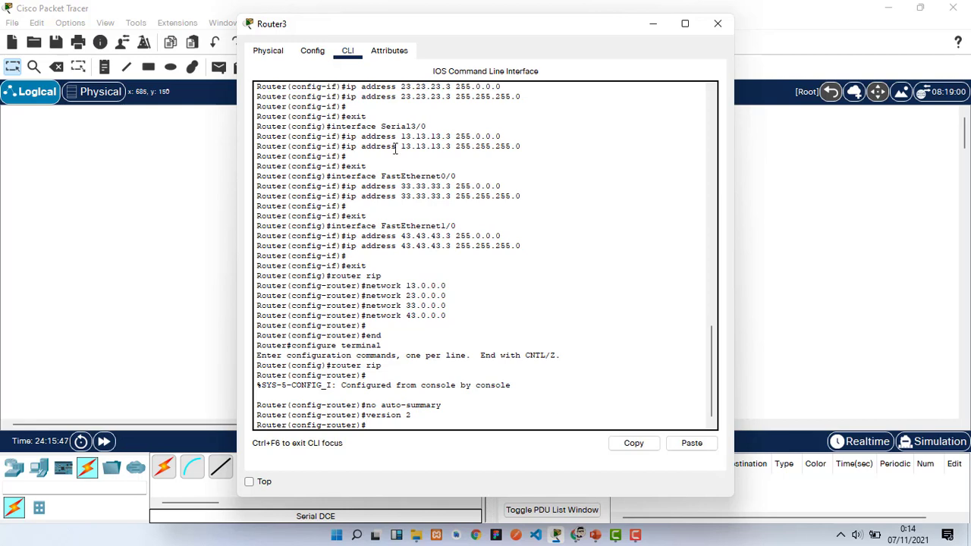
- Check the RIP version in Router3's RIP routing configuration and close the router's window
{"action": "left_click", "coordinate": [311, 50]}
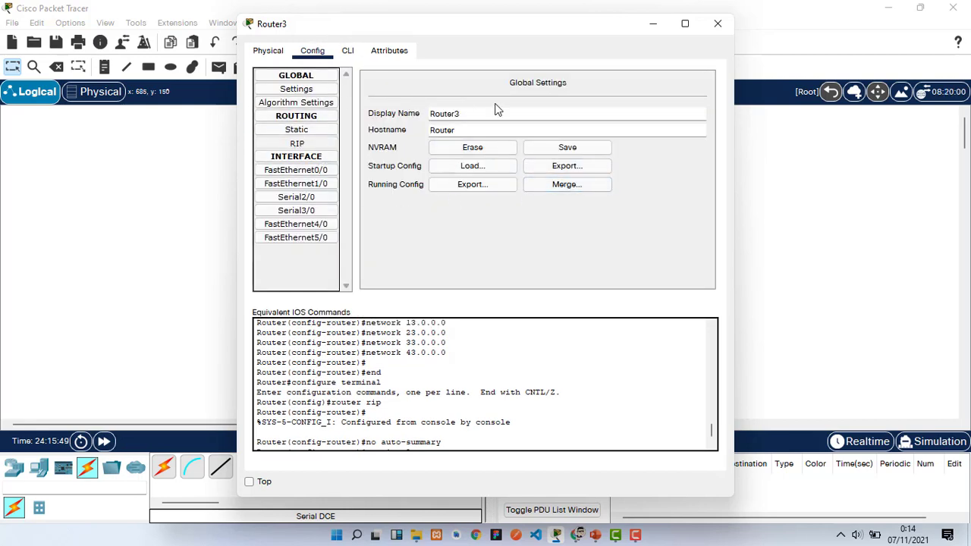
{"action": "left_click", "coordinate": [321, 143]}
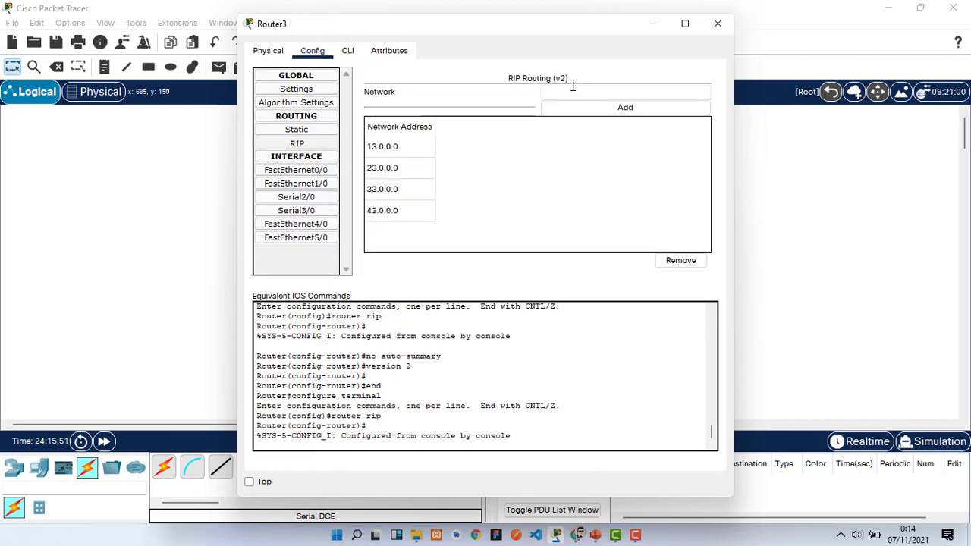
{"action": "left_click_drag", "start_coordinate": [692, 23], "coordinate": [624, 128]}
{"action": "left_click", "coordinate": [647, 130]}
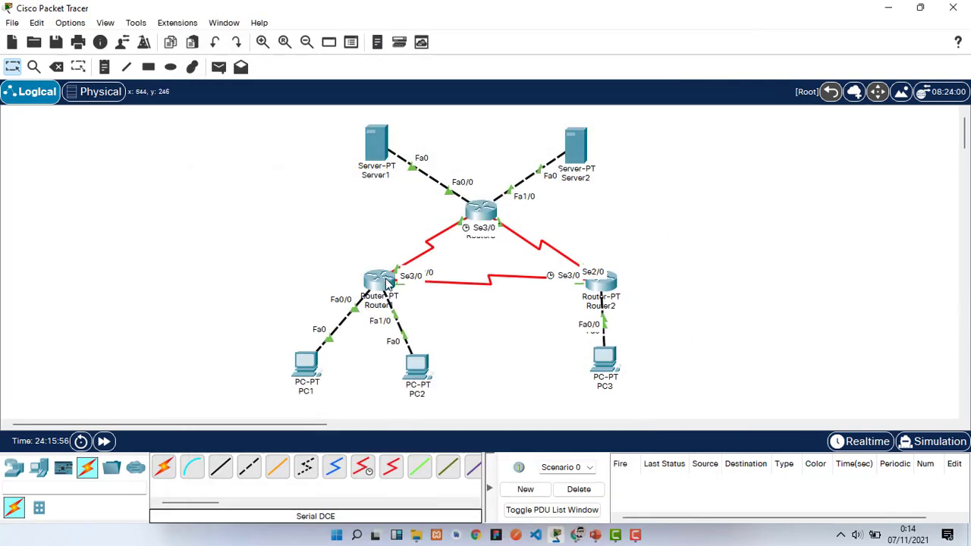
- Save Router1's configuration to NVRAM from its global settings and close the router's window
{"action": "left_click", "coordinate": [381, 280]}
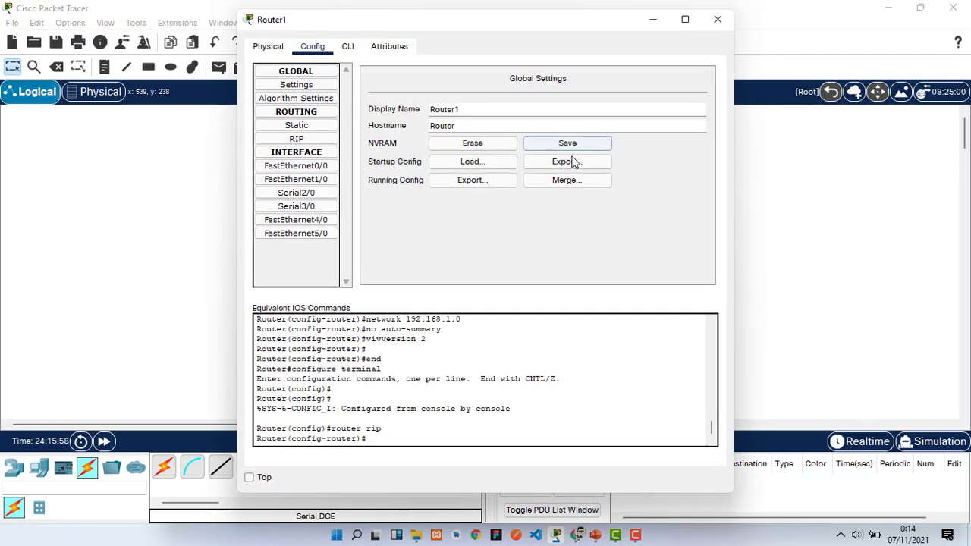
{"action": "left_click_drag", "start_coordinate": [343, 23], "coordinate": [291, 119]}
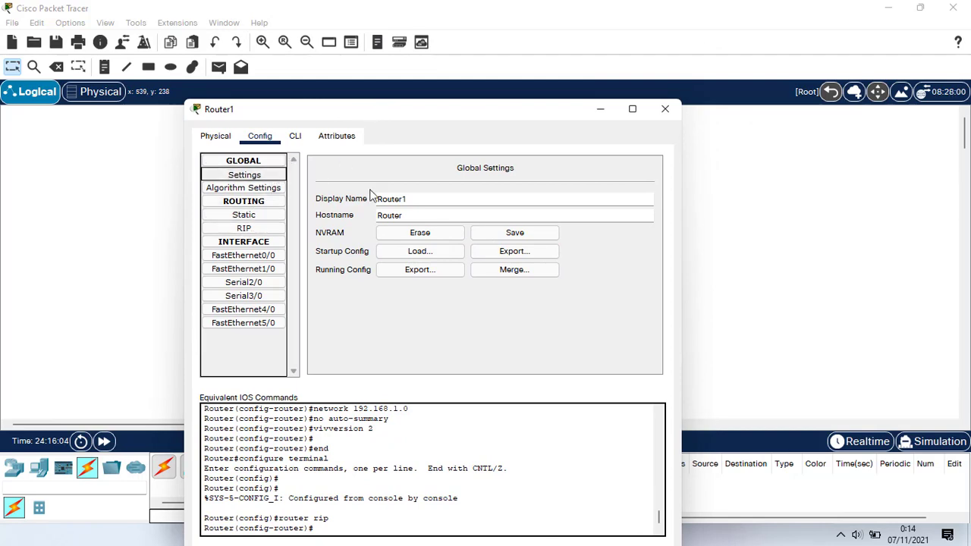
{"action": "left_click", "coordinate": [505, 233]}
{"action": "left_click", "coordinate": [665, 109]}
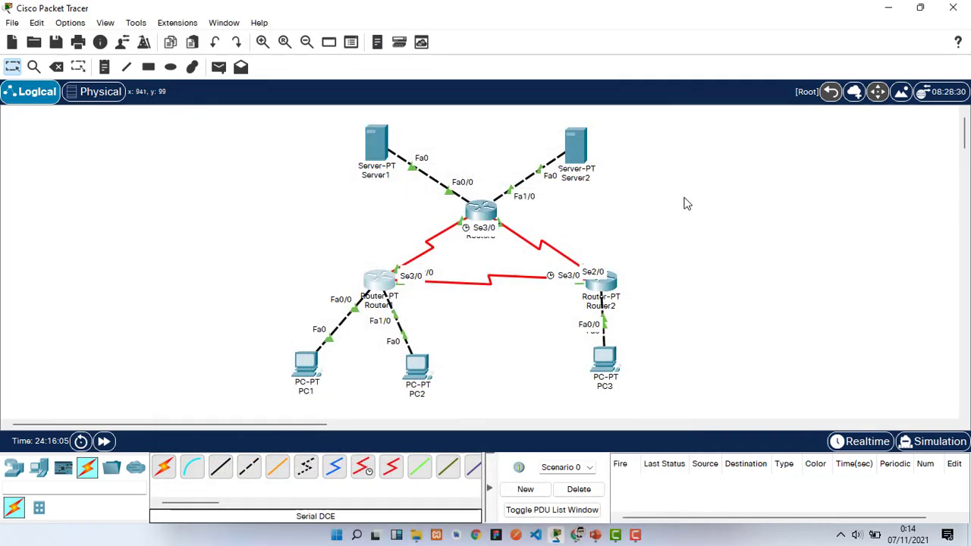
- Save Router2's configuration to NVRAM from its global settings and close the router's window
{"action": "left_click", "coordinate": [598, 282]}
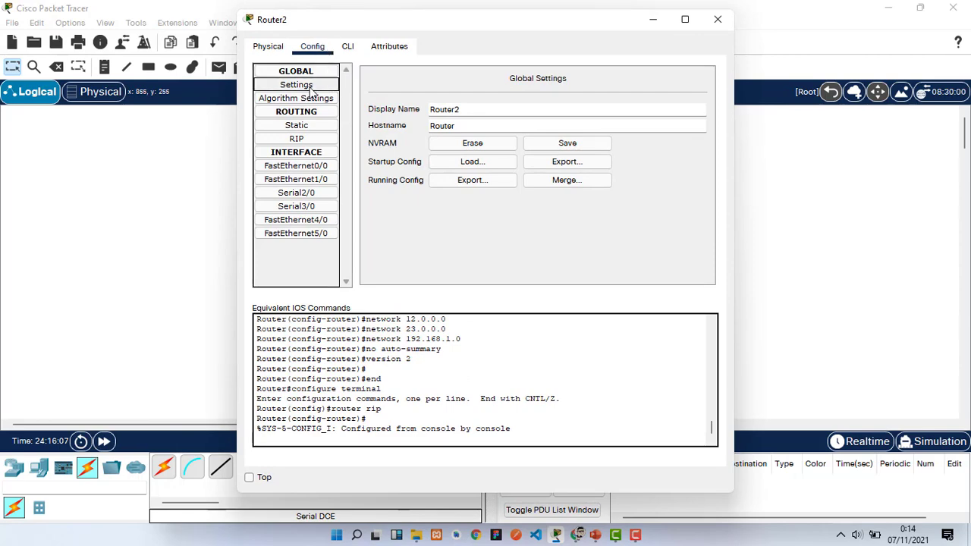
{"action": "left_click", "coordinate": [554, 148]}
{"action": "left_click_drag", "start_coordinate": [358, 28], "coordinate": [326, 116]}
{"action": "left_click", "coordinate": [687, 108]}
- Save Router3's configuration to NVRAM from its global settings and close the router's window
{"action": "left_click", "coordinate": [481, 210]}
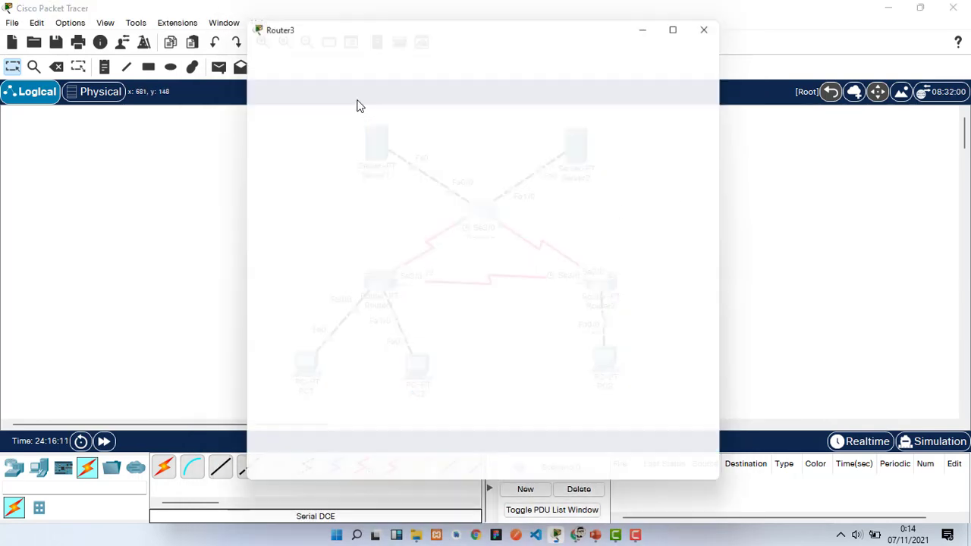
{"action": "left_click", "coordinate": [530, 145]}
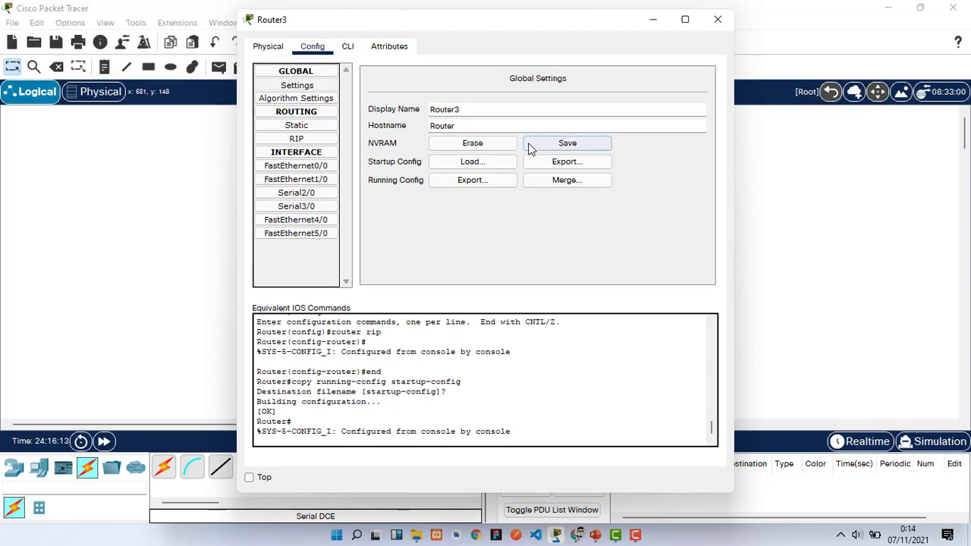
{"action": "left_click_drag", "start_coordinate": [347, 28], "coordinate": [324, 78]}
{"action": "left_click", "coordinate": [672, 59]}
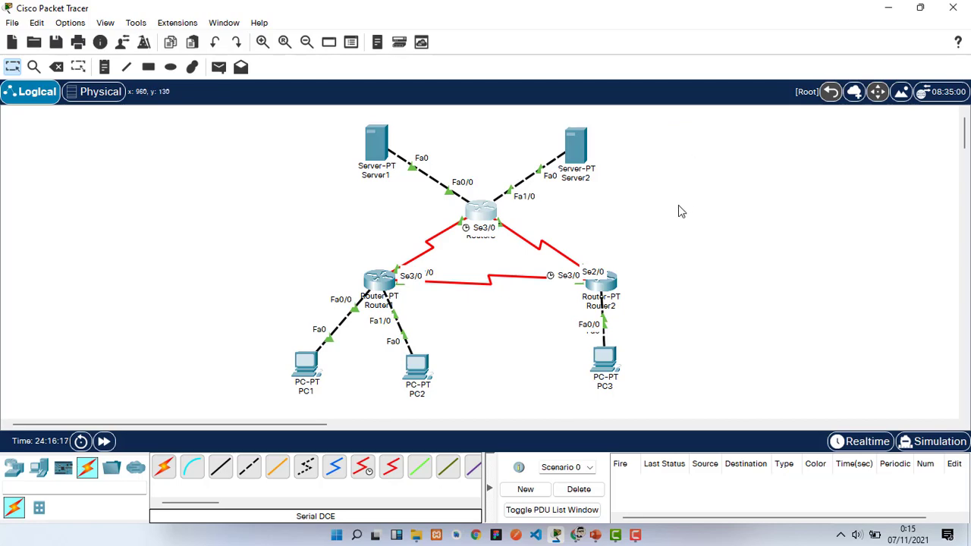
- Run "show ip route" in Router1's command line, examine the full routing table and close the router's window
{"action": "left_click", "coordinate": [389, 282]}
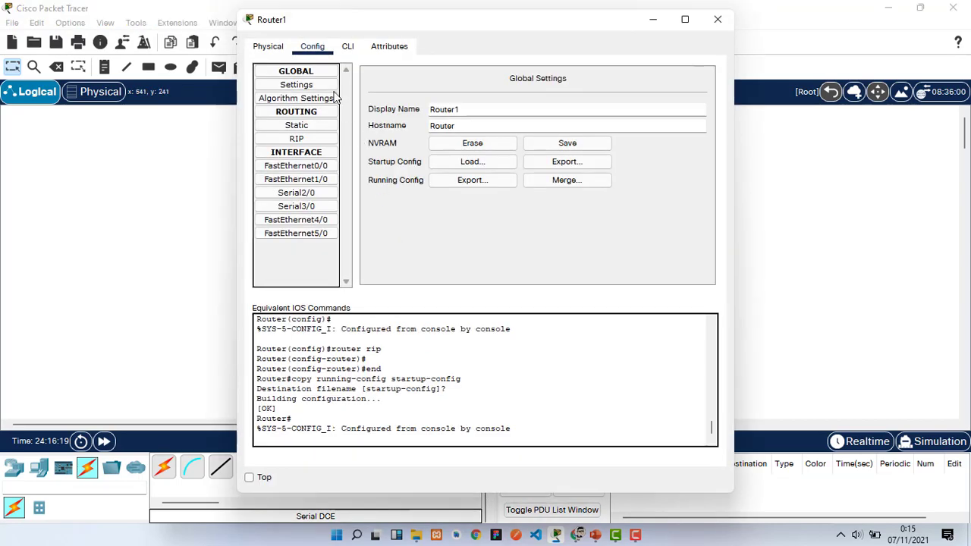
{"action": "left_click_drag", "start_coordinate": [339, 25], "coordinate": [396, 85]}
{"action": "left_click", "coordinate": [306, 143]}
{"action": "scroll", "coordinate": [557, 417], "scroll_direction": "down", "scroll_amount": 1}
{"action": "left_click", "coordinate": [580, 457]}
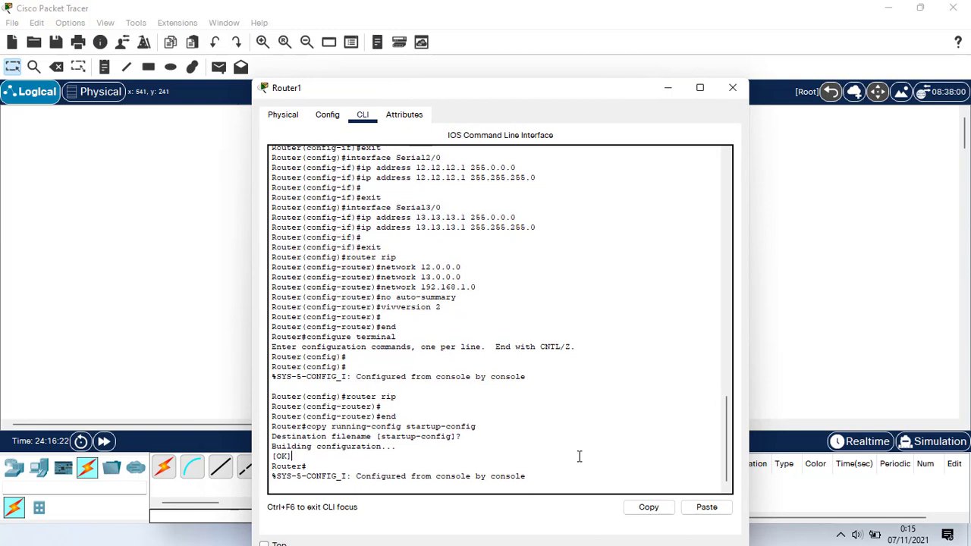
{"action": "key", "text": "Return"}
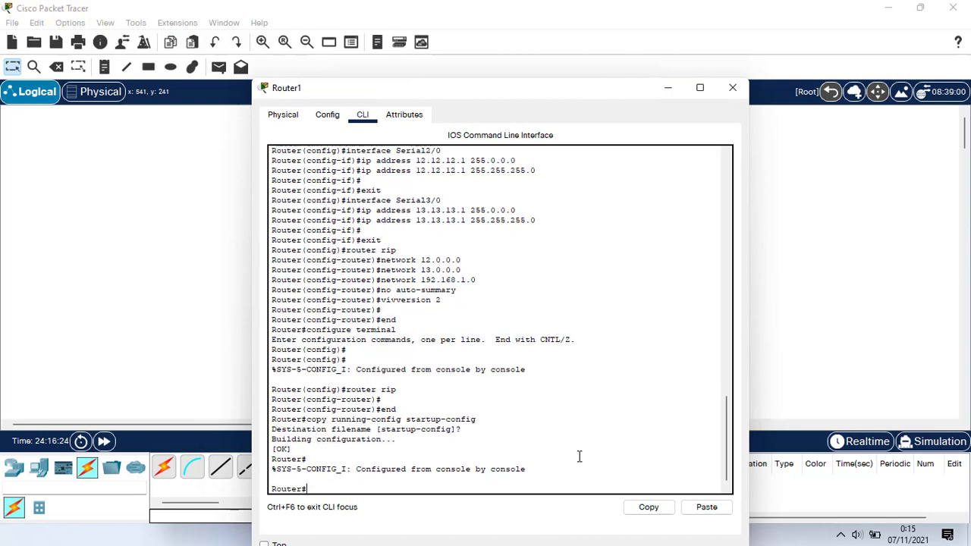
{"action": "type", "text": "ip show ip"}
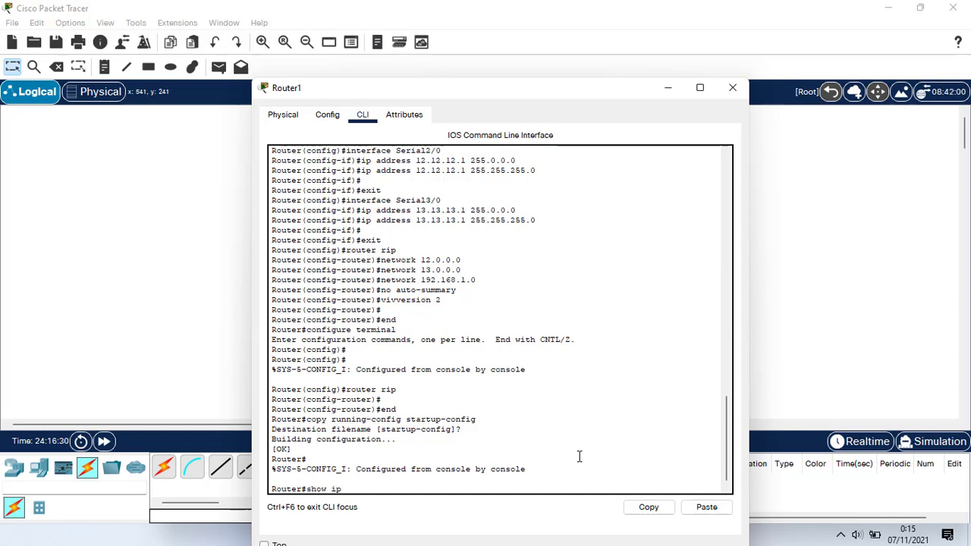
{"action": "key", "text": "BackSpace"}
{"action": "key", "text": "BackSpace"}
{"action": "type", "text": "p"}
{"action": "left_click", "coordinate": [501, 487]}
{"action": "type", "text": "route"}
{"action": "key", "text": "Return"}
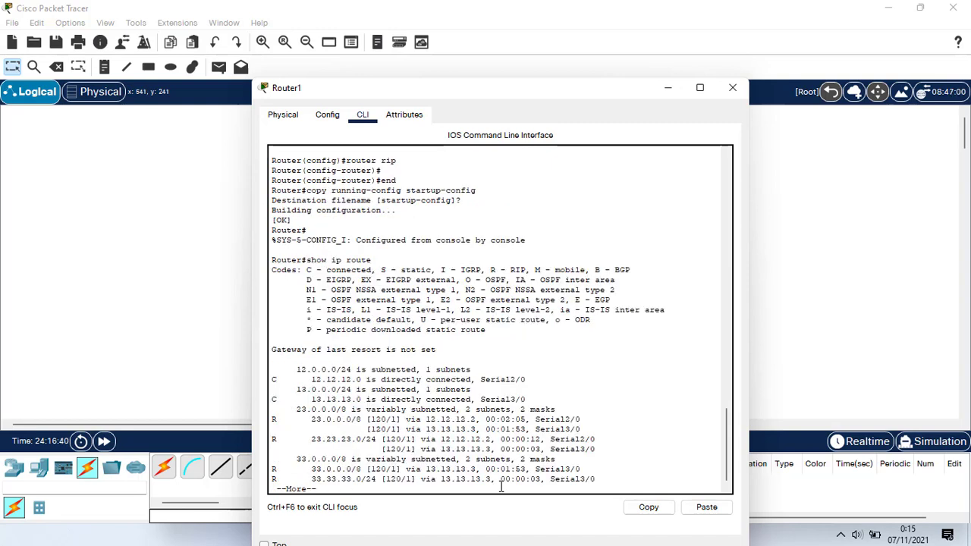
{"action": "key", "text": "space"}
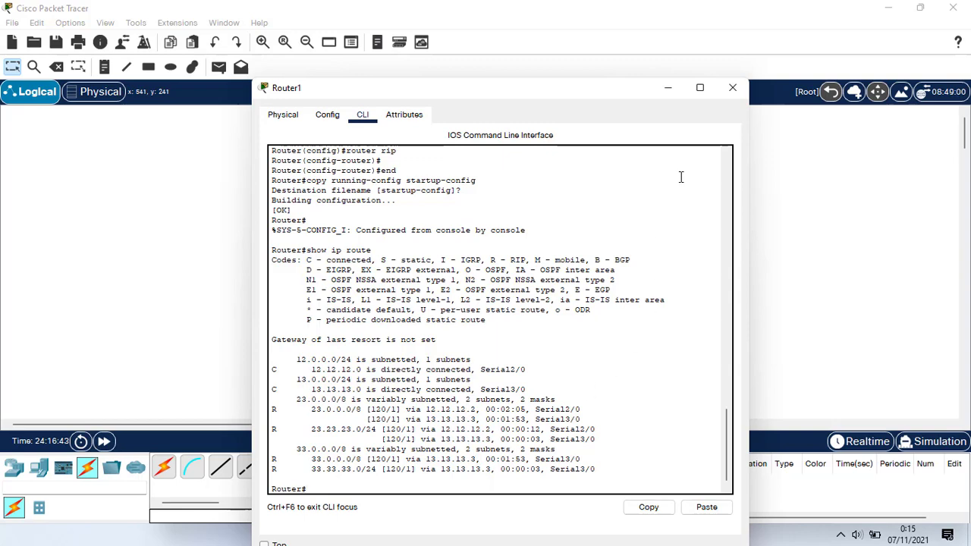
{"action": "left_click", "coordinate": [724, 89]}
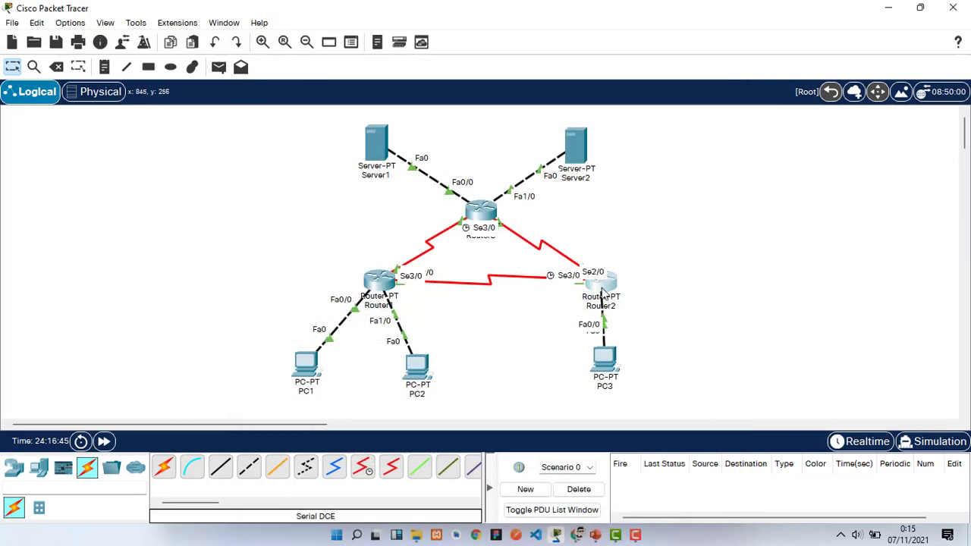
- Run "show ip route" in Router2's command line, examine the routing table and close the router's window
{"action": "left_click", "coordinate": [599, 285]}
{"action": "left_click", "coordinate": [349, 46]}
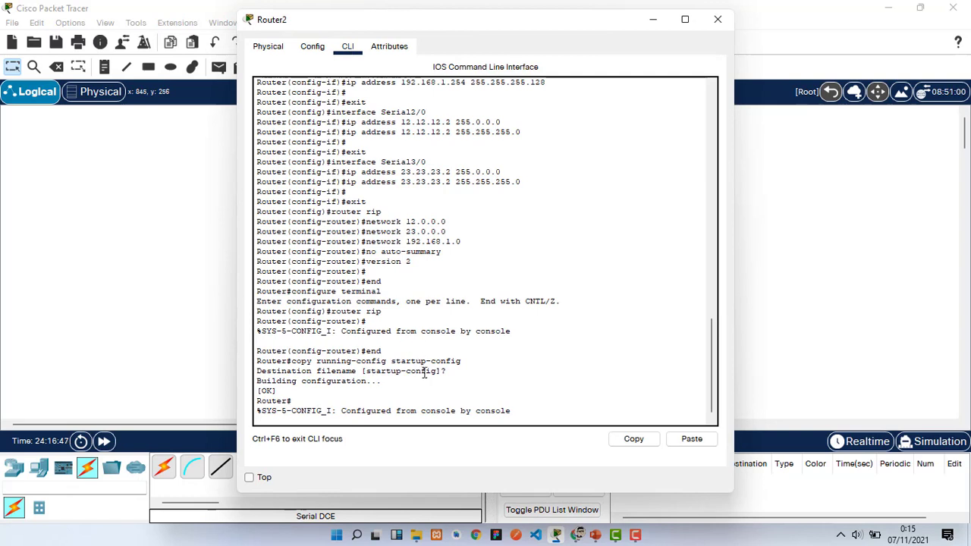
{"action": "key", "text": "Return"}
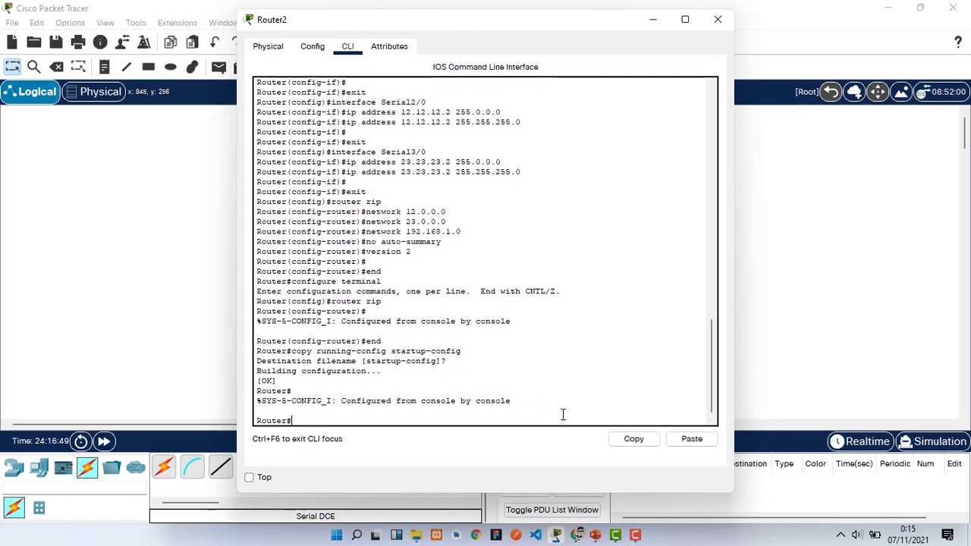
{"action": "type", "text": "show ip route"}
{"action": "key", "text": "Return"}
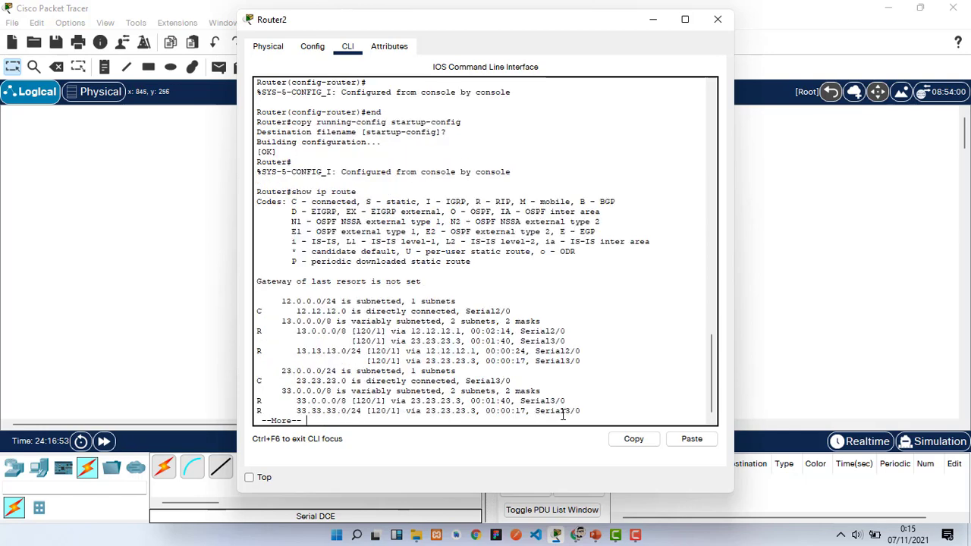
{"action": "key", "text": "Return"}
{"action": "key", "text": "Return"}
{"action": "key", "text": "Return"}
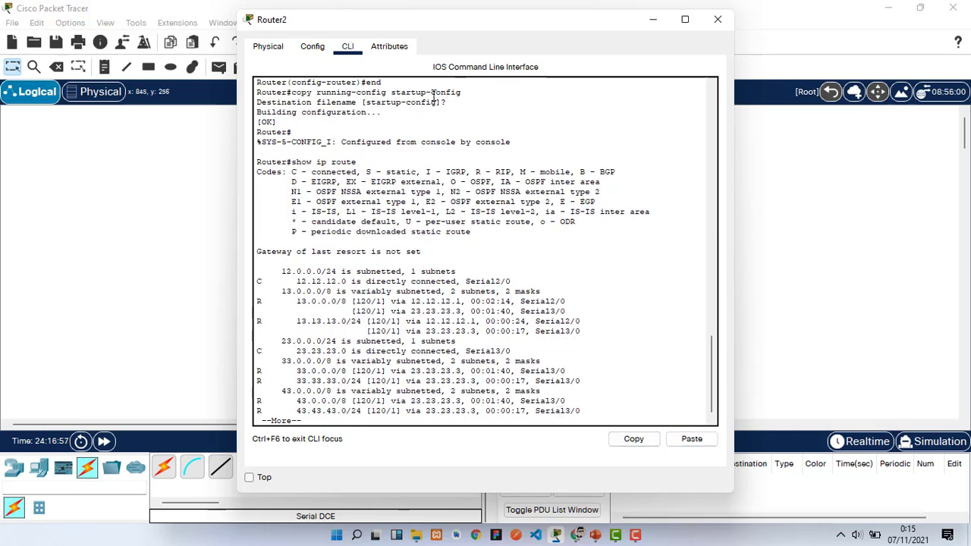
{"action": "left_click_drag", "start_coordinate": [349, 31], "coordinate": [379, 130]}
{"action": "left_click", "coordinate": [726, 112]}
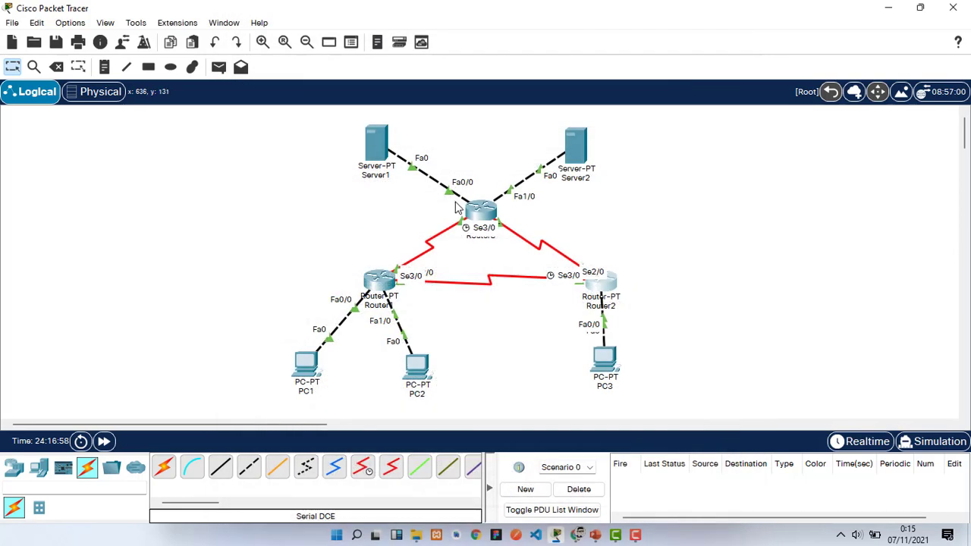
- Run "show ip route" in Router3's command line, examine the routing table to its end and close the router's window
{"action": "left_click", "coordinate": [468, 216]}
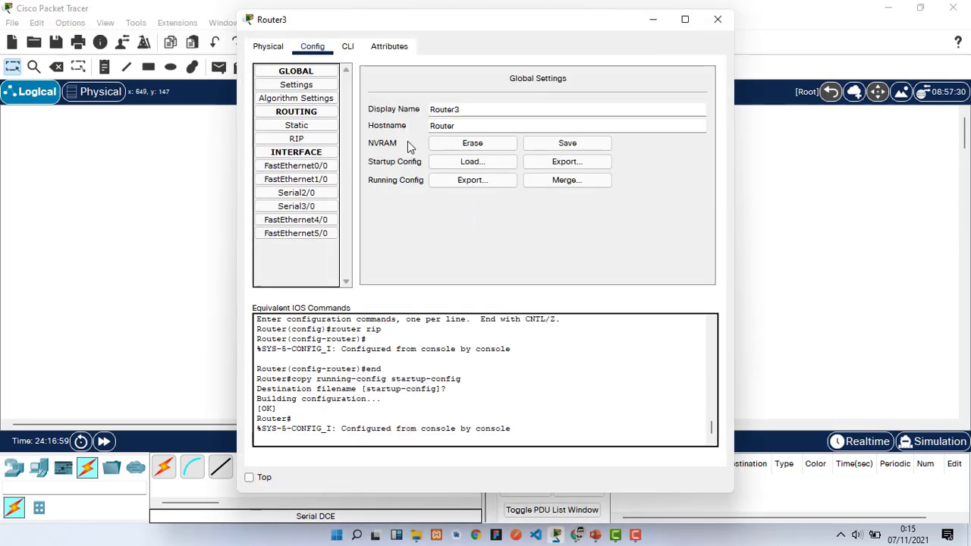
{"action": "left_click", "coordinate": [348, 47]}
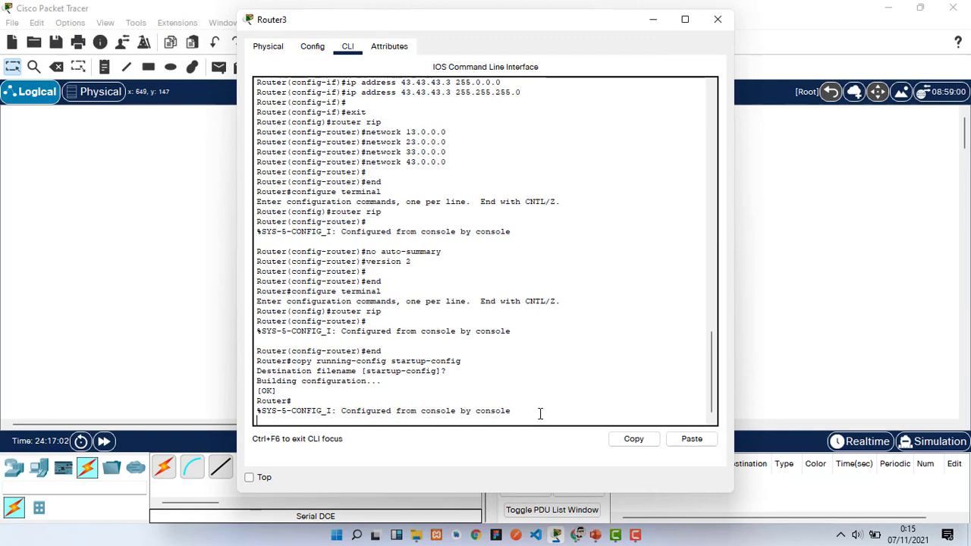
{"action": "key", "text": "Return"}
{"action": "type", "text": "show "}
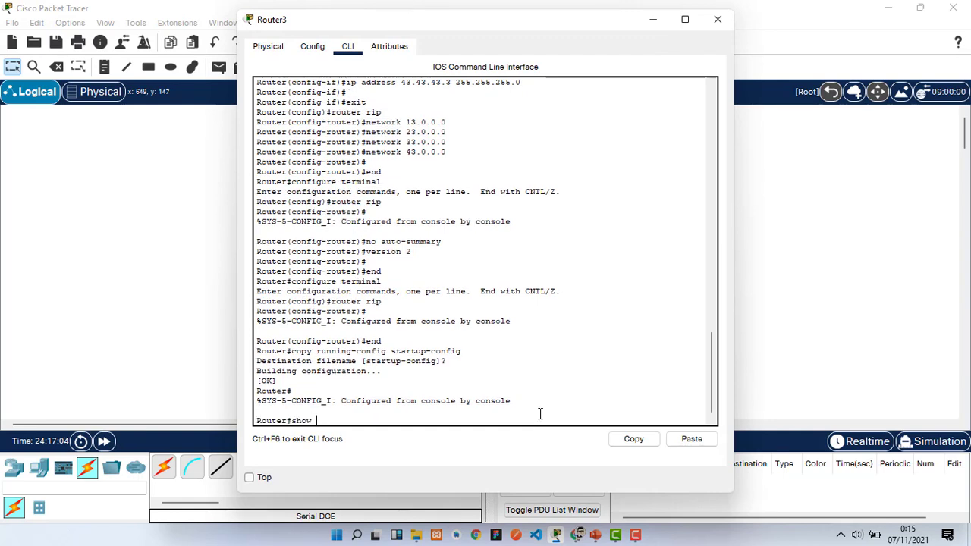
{"action": "type", "text": "ip route"}
{"action": "key", "text": "Return"}
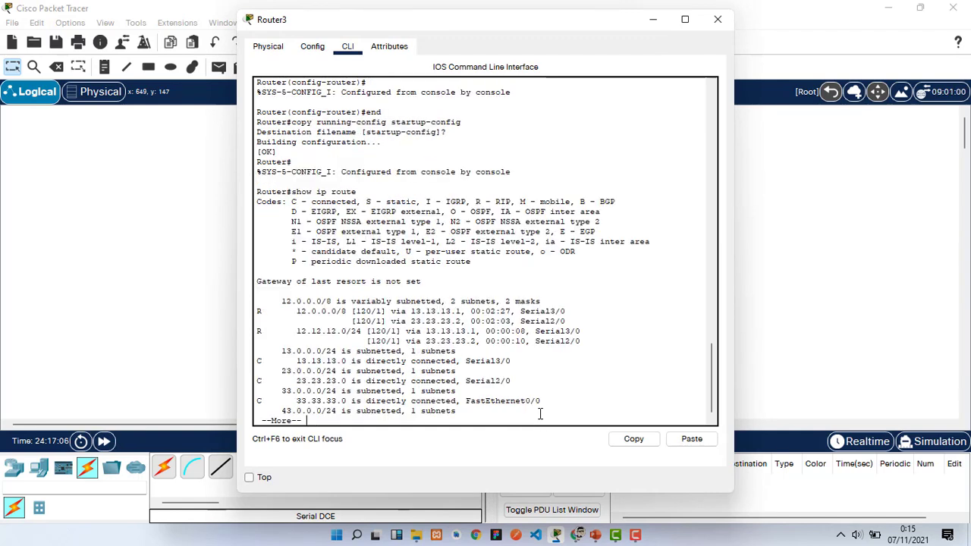
{"action": "key", "text": "Return"}
{"action": "key", "text": "Return"}
{"action": "key", "text": "Return"}
{"action": "key", "text": "Return"}
{"action": "key", "text": "Return"}
{"action": "key", "text": "Return"}
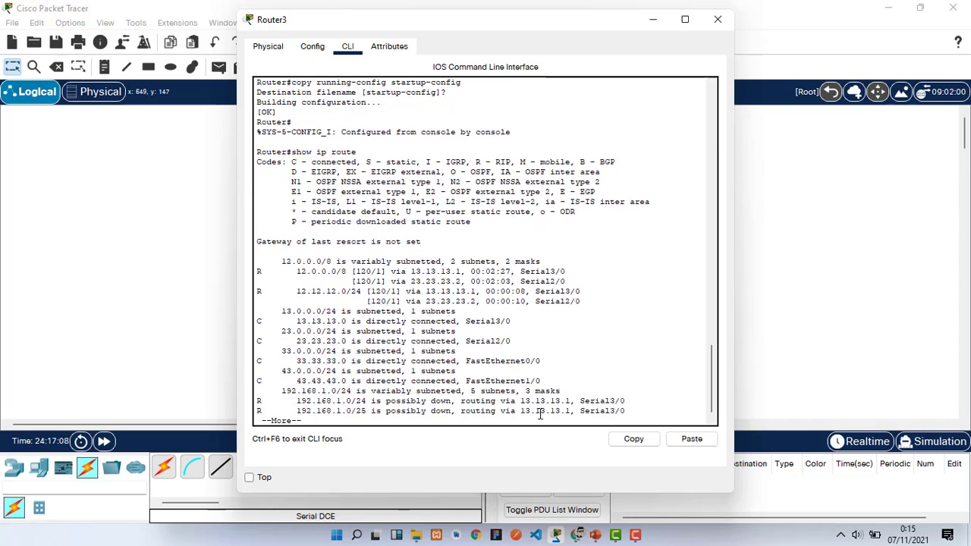
{"action": "key", "text": "Return"}
{"action": "key", "text": "Return"}
{"action": "key", "text": "Return"}
{"action": "key", "text": "Return"}
{"action": "key", "text": "Return"}
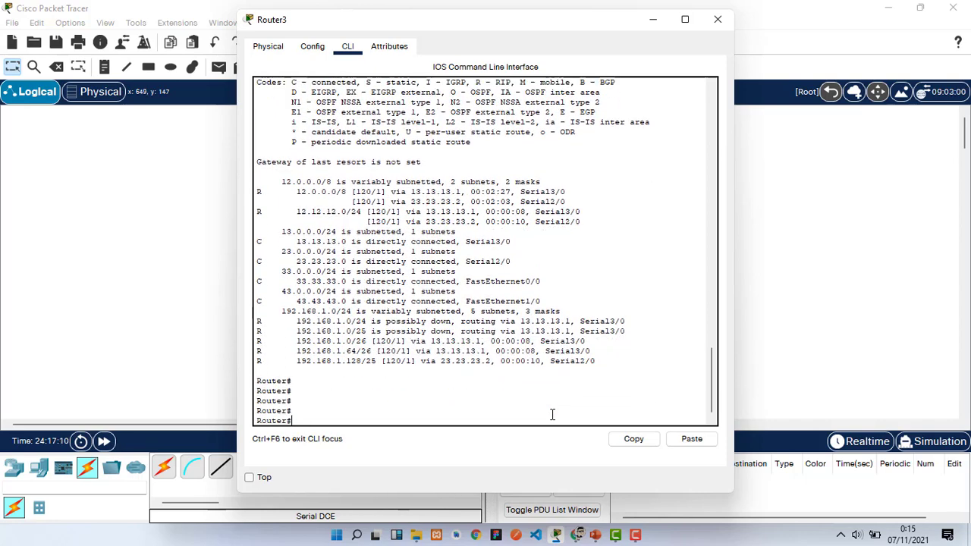
{"action": "left_click_drag", "start_coordinate": [307, 25], "coordinate": [262, 114]}
{"action": "left_click", "coordinate": [672, 109]}
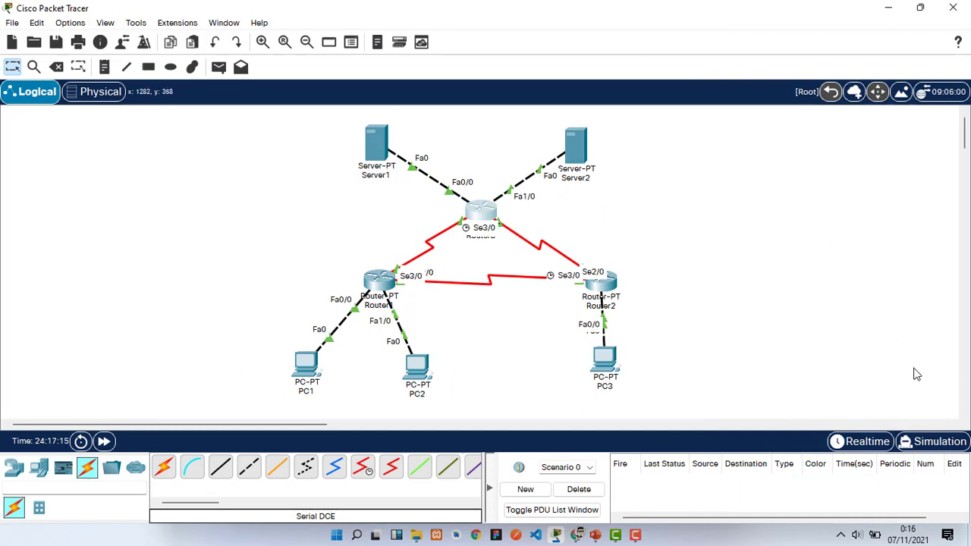
- Switch to simulation mode and limit the visible event filters to ICMP only
{"action": "left_click", "coordinate": [933, 440]}
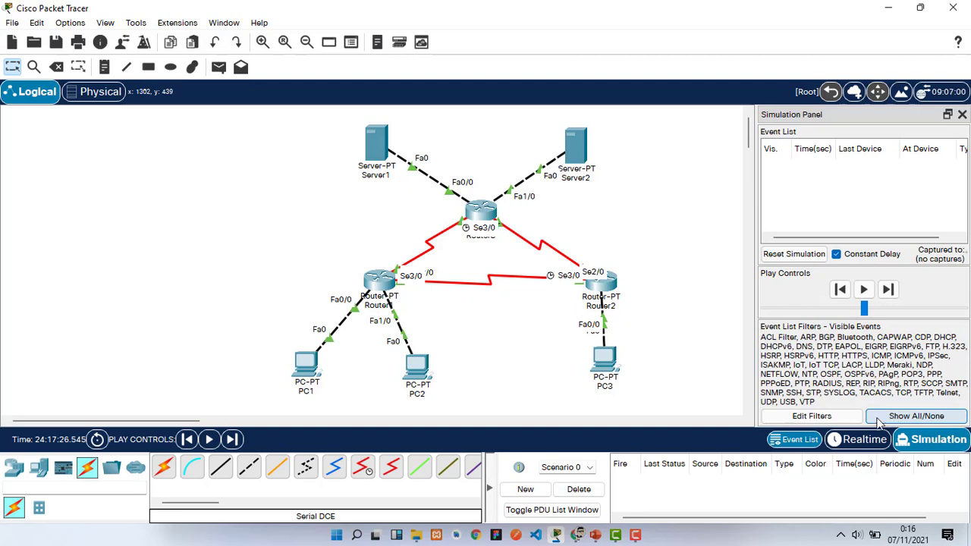
{"action": "left_click", "coordinate": [910, 416]}
{"action": "left_click", "coordinate": [811, 416]}
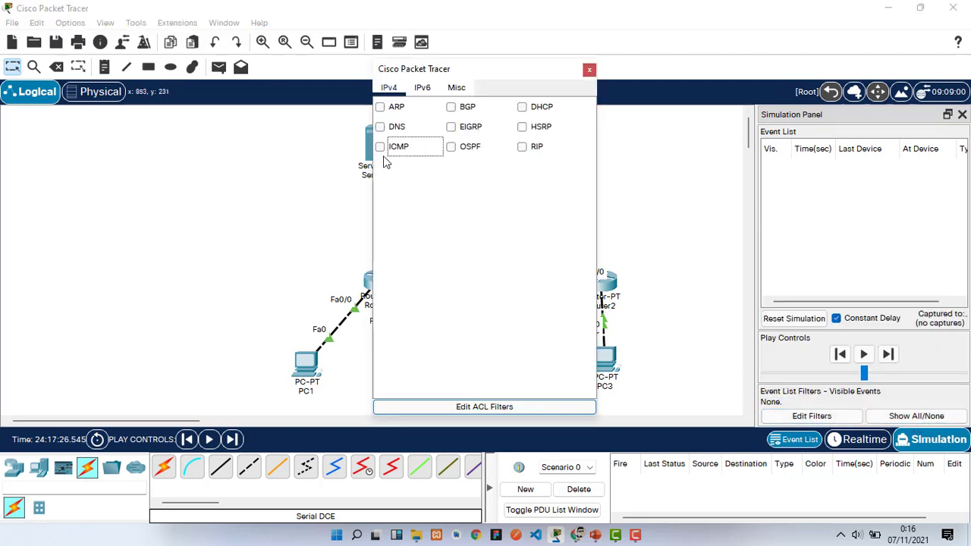
{"action": "left_click", "coordinate": [589, 70]}
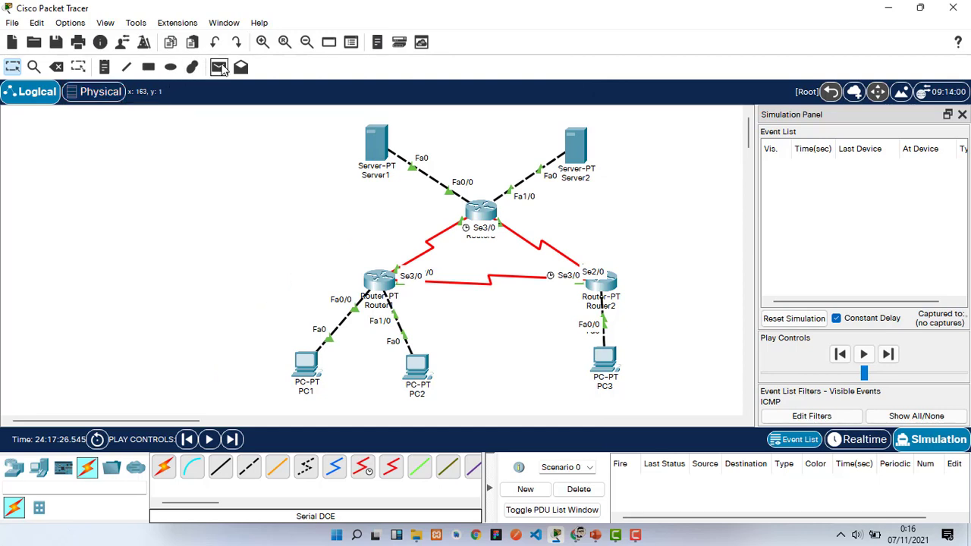
- Add a simple PDU from PC1 to PC2 and advance the simulation event by event to follow the packet
{"action": "left_click", "coordinate": [218, 66]}
{"action": "left_click", "coordinate": [306, 366]}
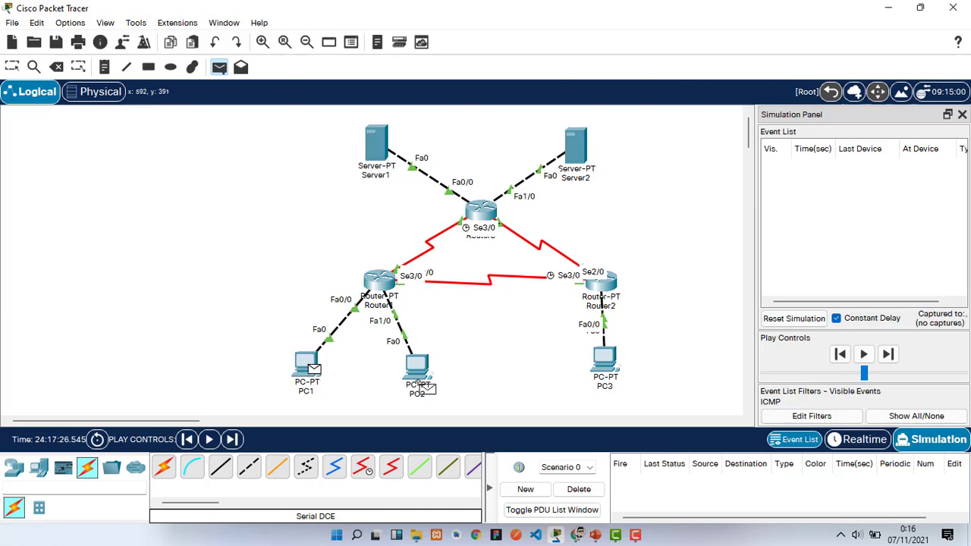
{"action": "left_click", "coordinate": [417, 369]}
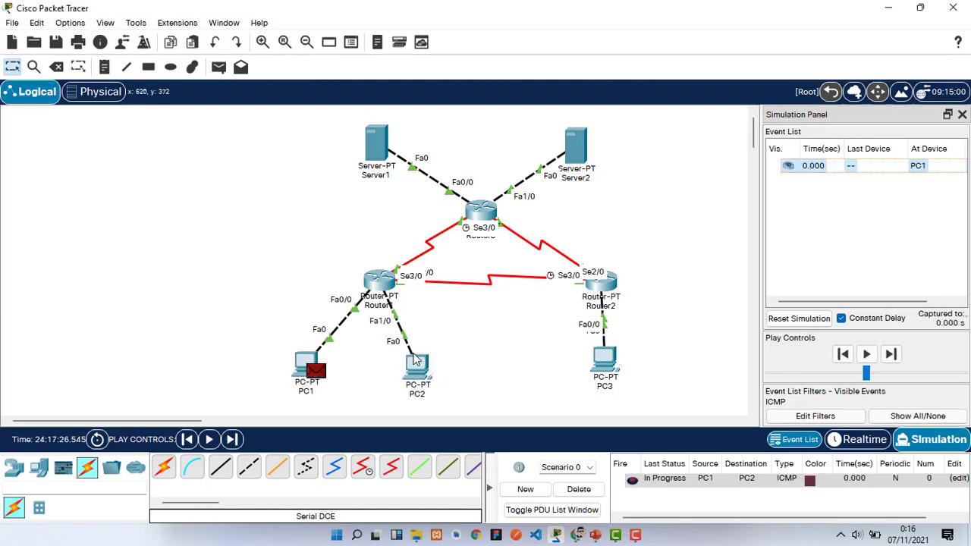
{"action": "left_click", "coordinate": [891, 355]}
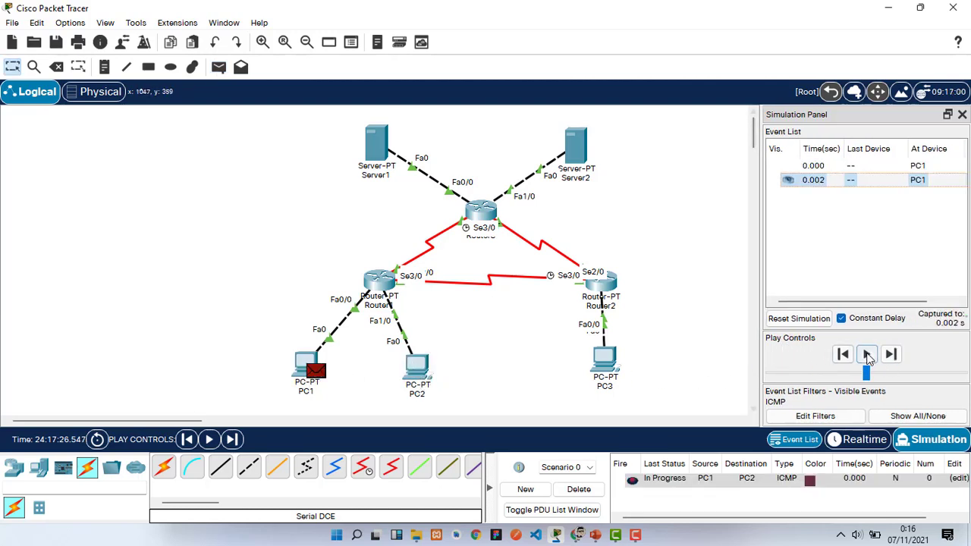
{"action": "left_click", "coordinate": [891, 355]}
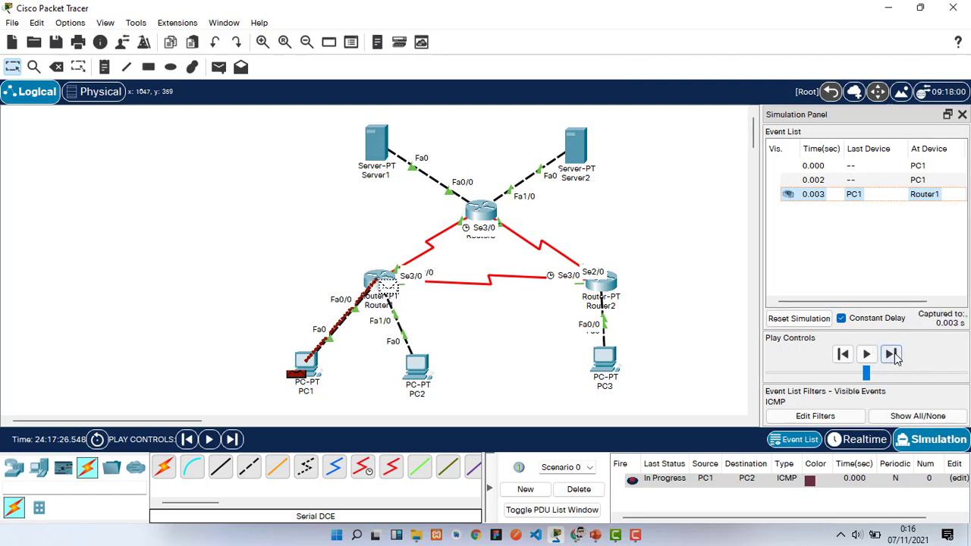
{"action": "left_click", "coordinate": [891, 357]}
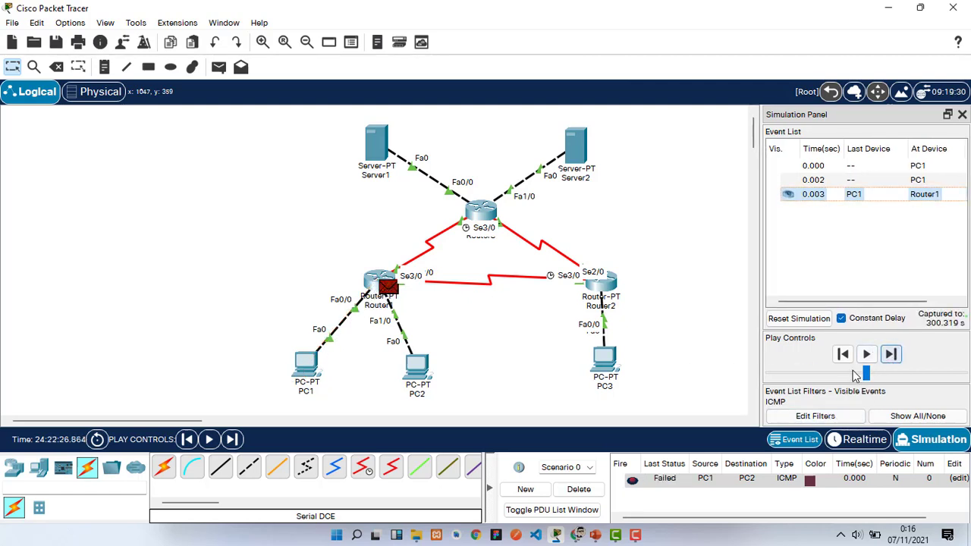
{"action": "left_click", "coordinate": [495, 333]}
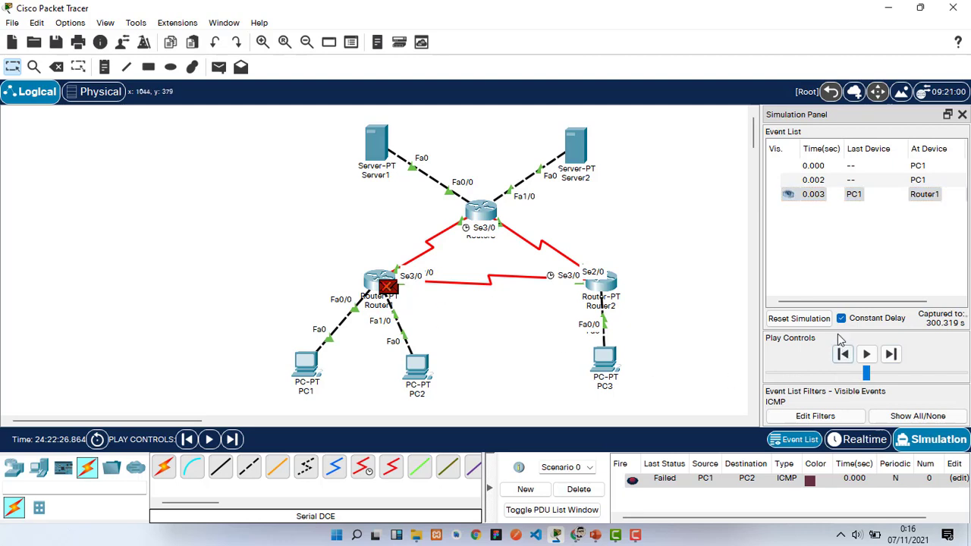
- Reset the simulation and step the PC1-to-PC2 PDU through its full round trip, and check its last status
{"action": "left_click", "coordinate": [799, 318]}
{"action": "left_click", "coordinate": [893, 355]}
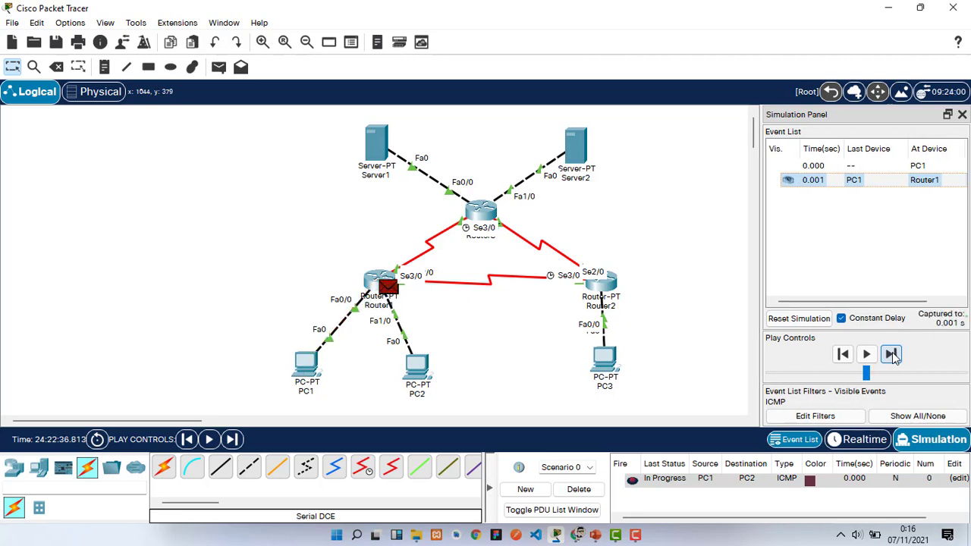
{"action": "left_click", "coordinate": [892, 354]}
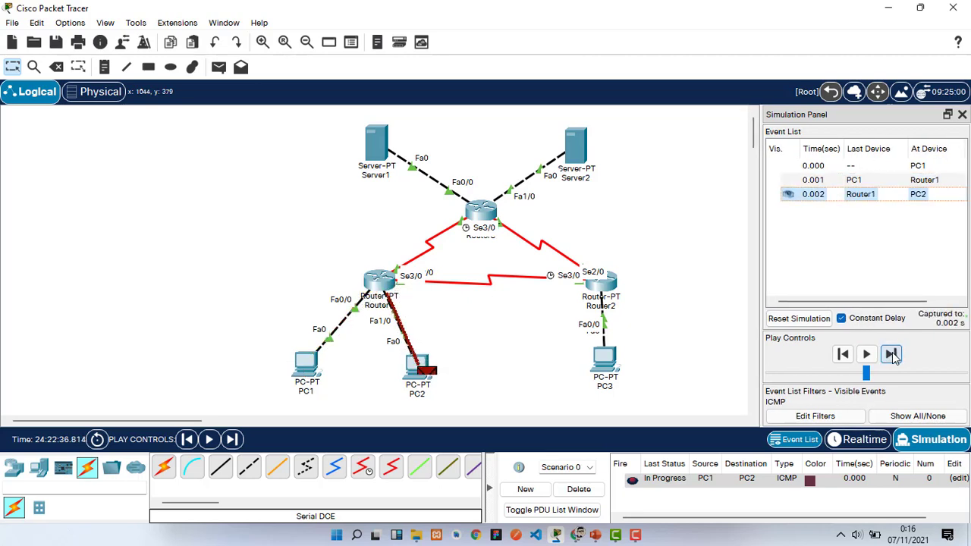
{"action": "left_click", "coordinate": [892, 354]}
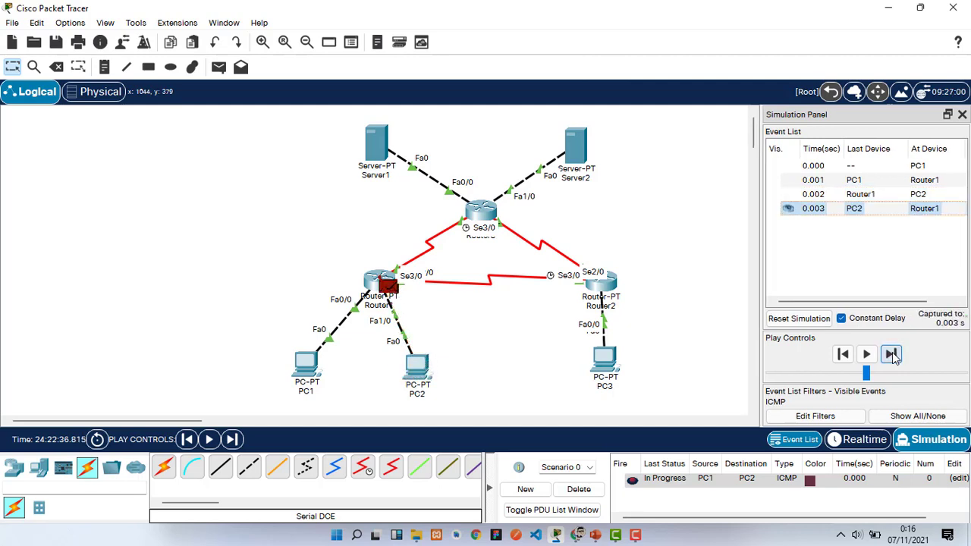
{"action": "left_click", "coordinate": [892, 355]}
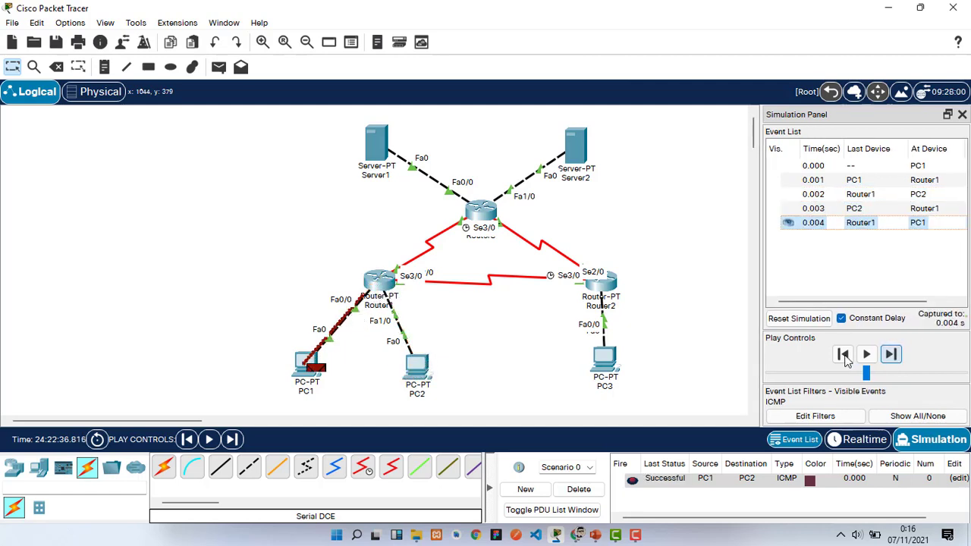
{"action": "left_click", "coordinate": [663, 479]}
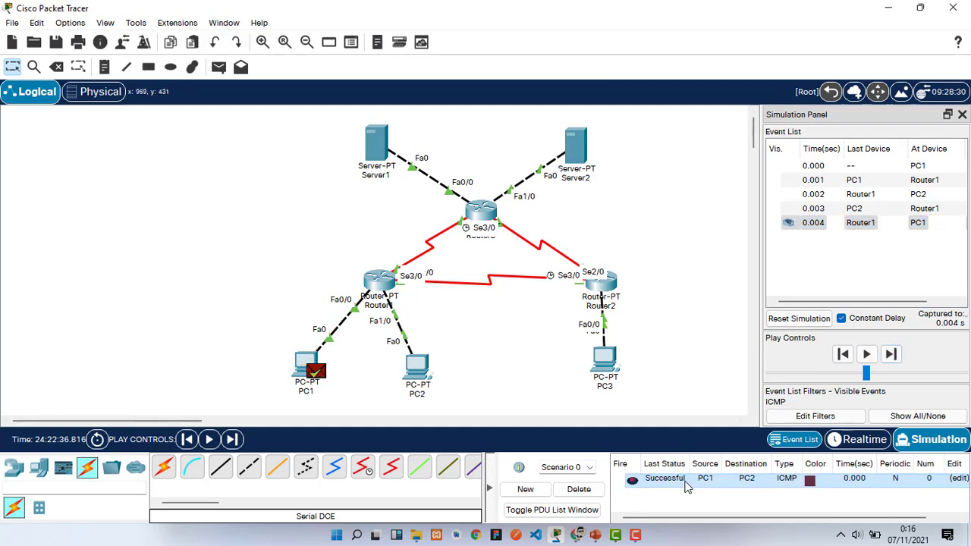
- Delete the current scenario, add a simple PDU from PC1 to PC3 and advance the simulation event by event to Router2
{"action": "left_click", "coordinate": [578, 491]}
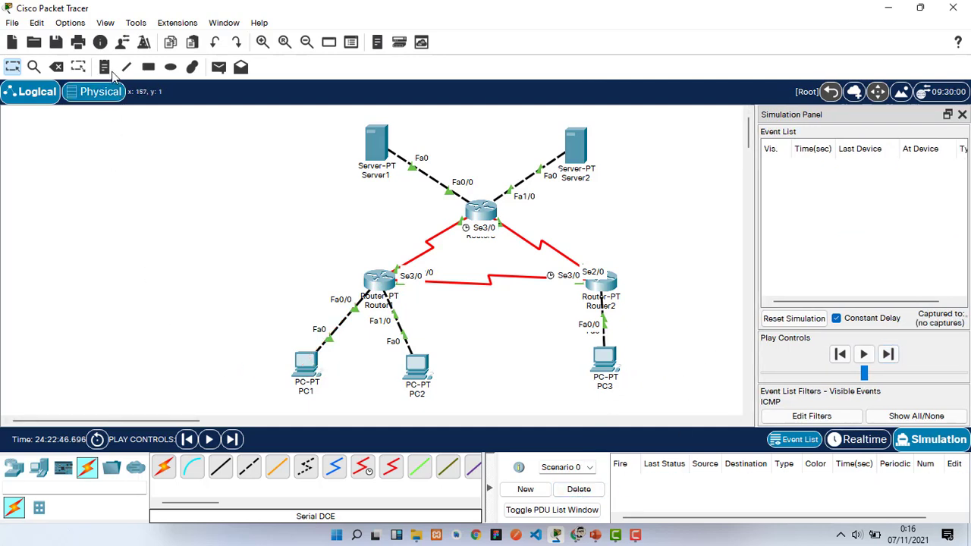
{"action": "left_click", "coordinate": [219, 67]}
{"action": "left_click", "coordinate": [305, 366]}
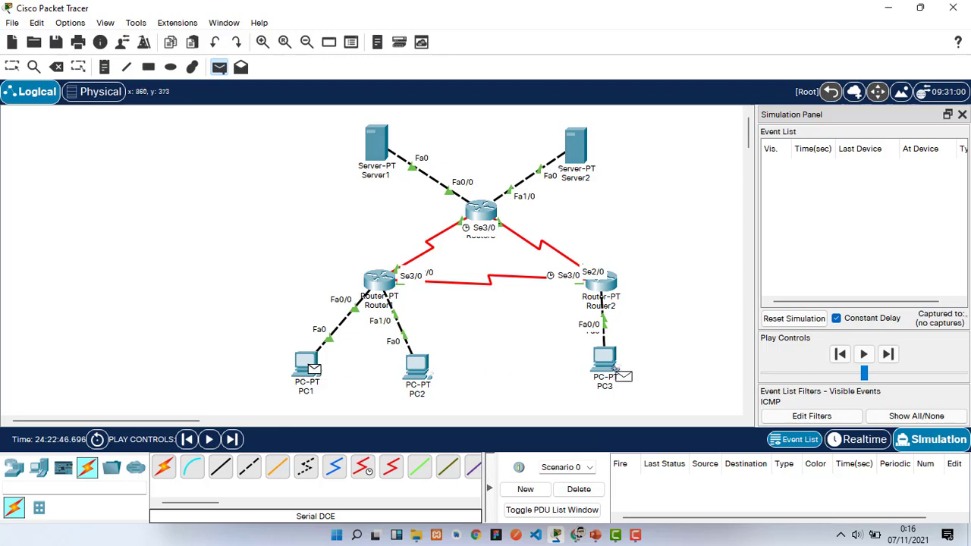
{"action": "left_click", "coordinate": [616, 370]}
{"action": "left_click", "coordinate": [892, 355]}
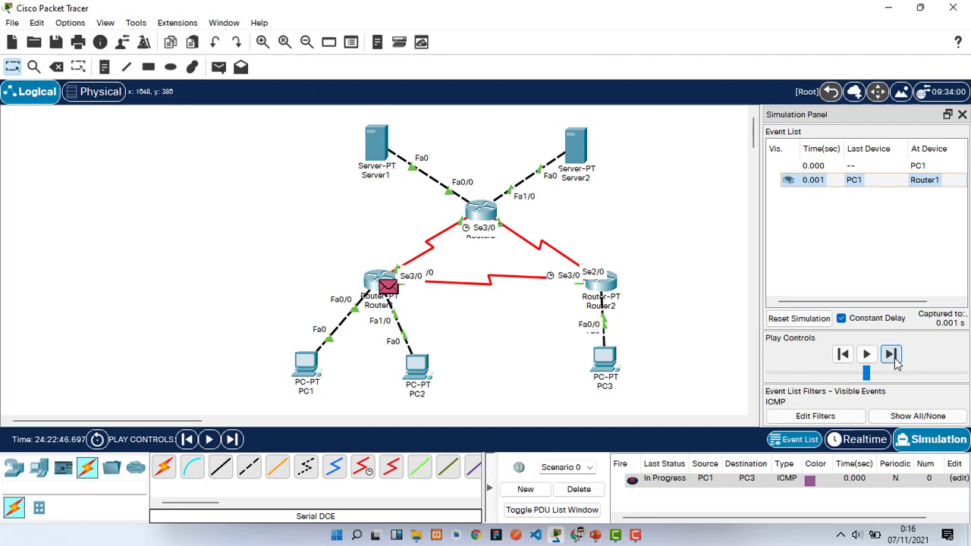
{"action": "left_click", "coordinate": [895, 361]}
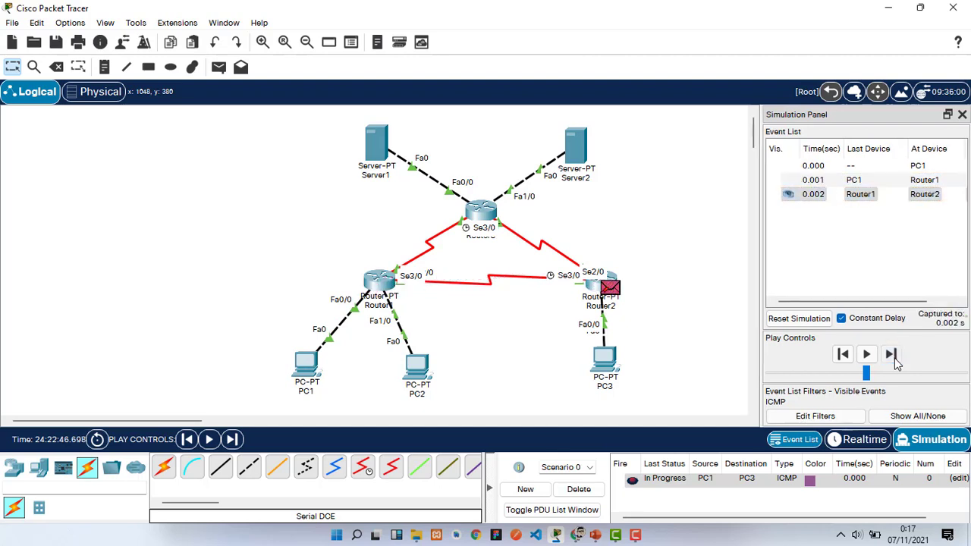
- Reset the simulation and step the PC1-to-PC3 PDU through to PC3 and back to PC1
{"action": "left_click", "coordinate": [793, 319]}
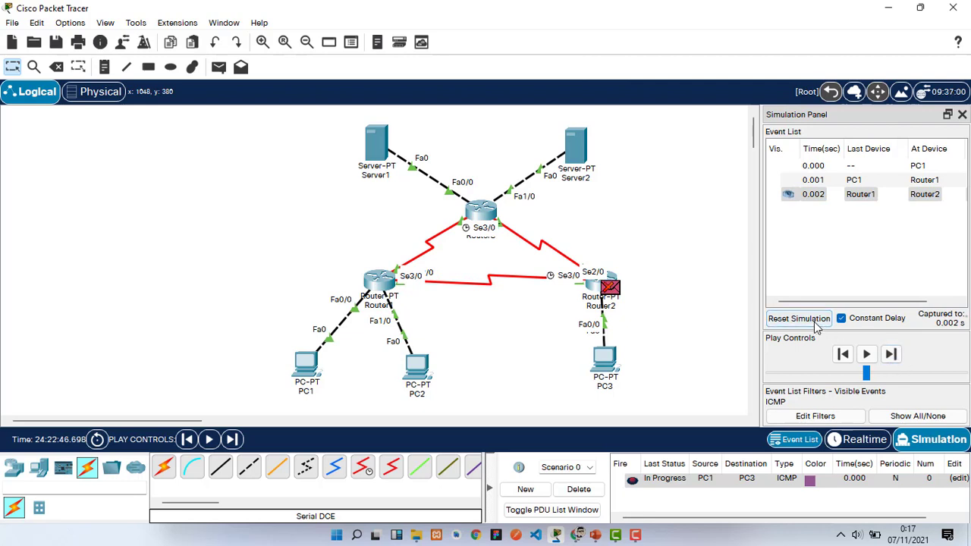
{"action": "left_click", "coordinate": [892, 354]}
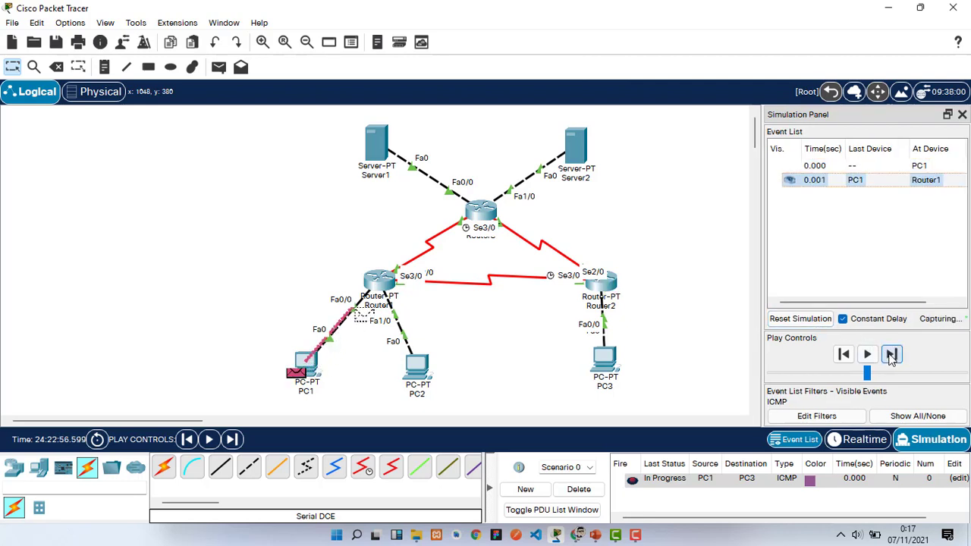
{"action": "left_click", "coordinate": [892, 354]}
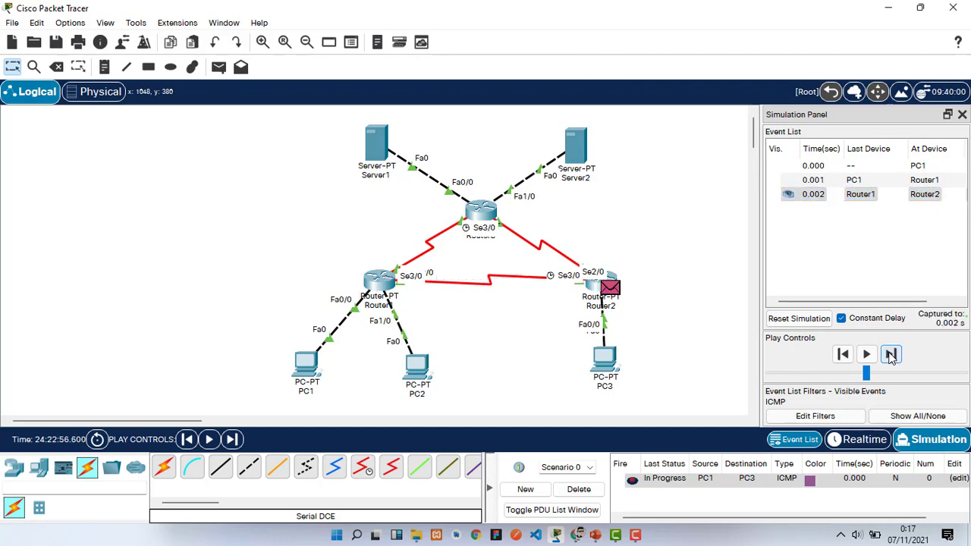
{"action": "left_click", "coordinate": [892, 354]}
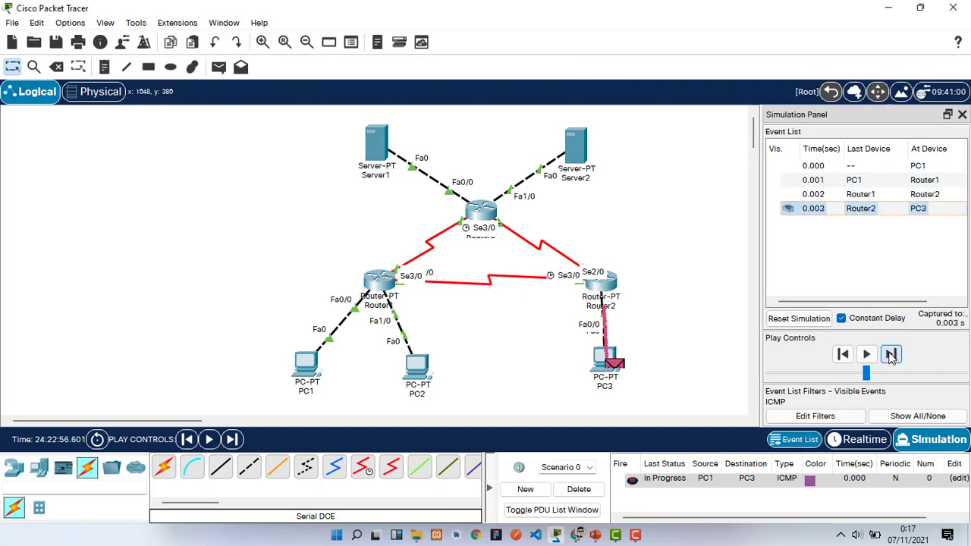
{"action": "left_click", "coordinate": [892, 355]}
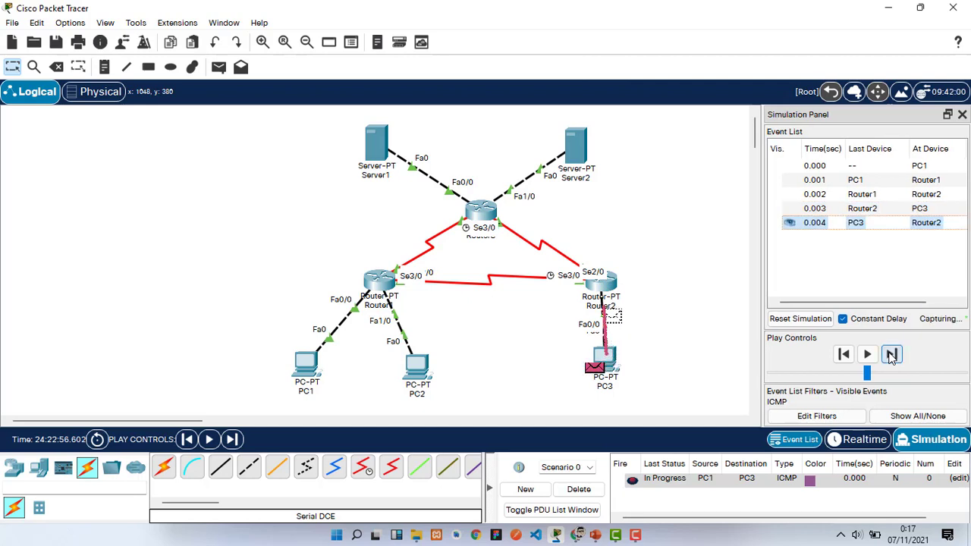
{"action": "left_click", "coordinate": [891, 355]}
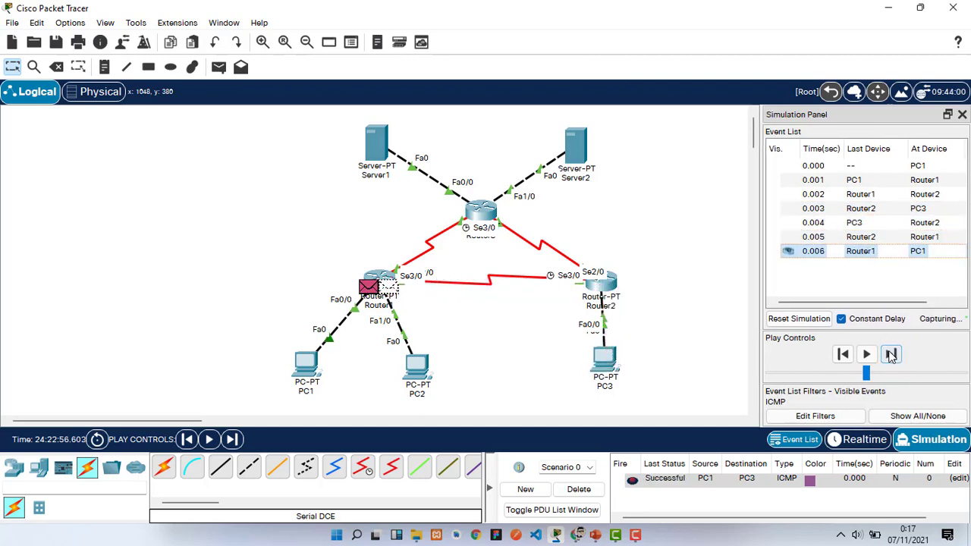
{"action": "left_click", "coordinate": [891, 355]}
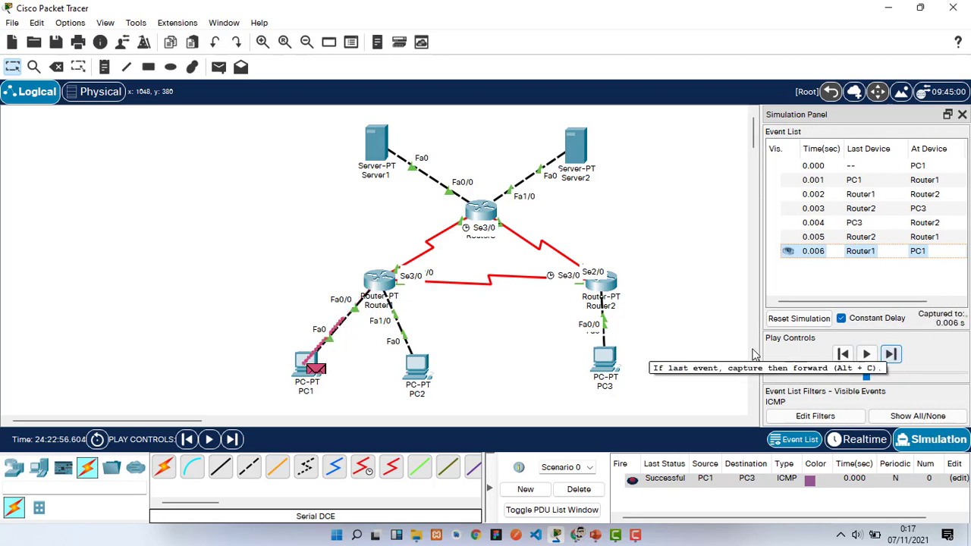
- Delete the current scenario, add a simple PDU from PC1 to Server1 and advance the simulation event by event to Router3
{"action": "left_click", "coordinate": [581, 490]}
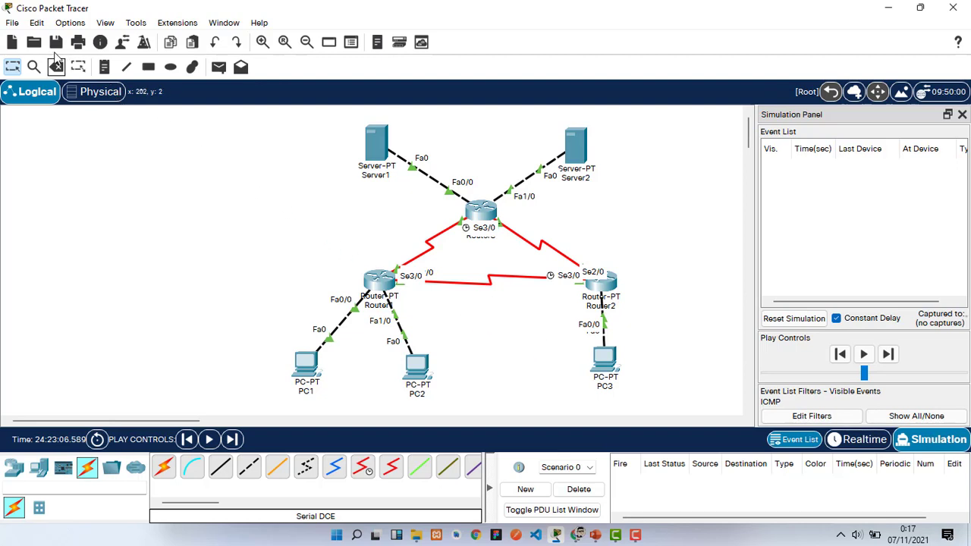
{"action": "left_click", "coordinate": [219, 68]}
{"action": "left_click", "coordinate": [307, 365]}
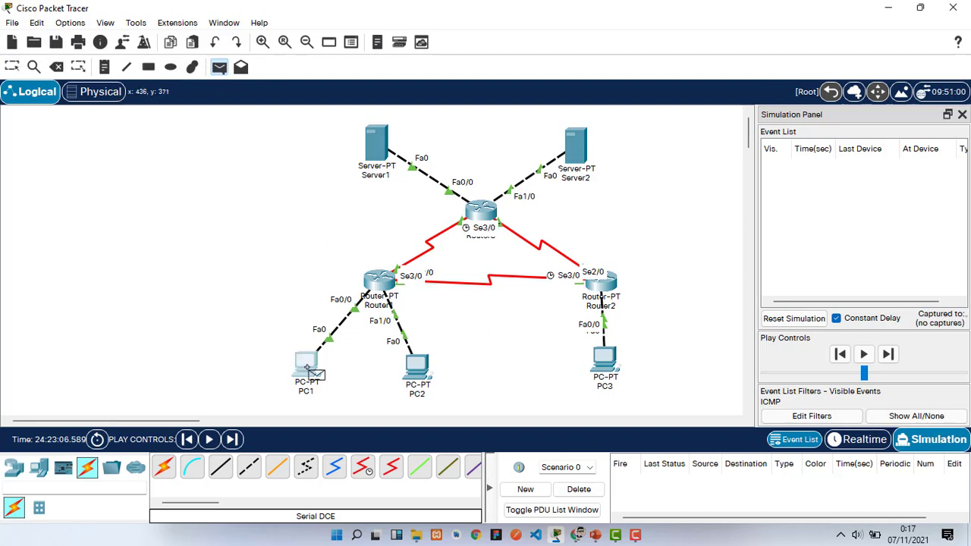
{"action": "left_click", "coordinate": [387, 149]}
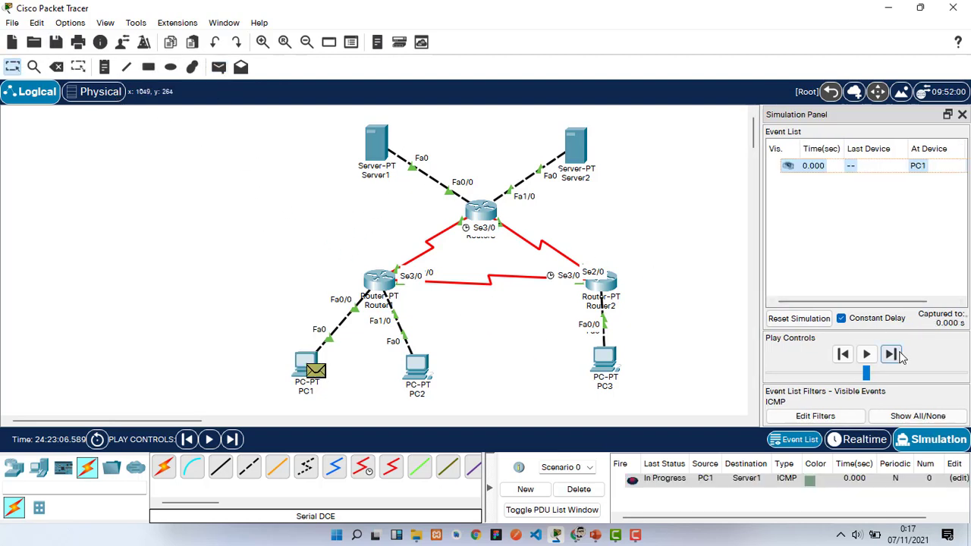
{"action": "left_click", "coordinate": [893, 355]}
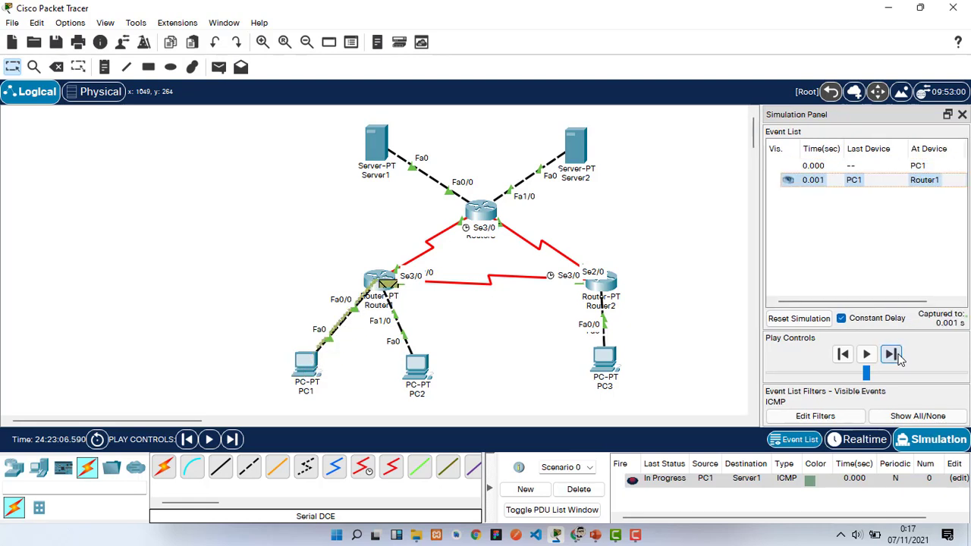
{"action": "left_click", "coordinate": [896, 357]}
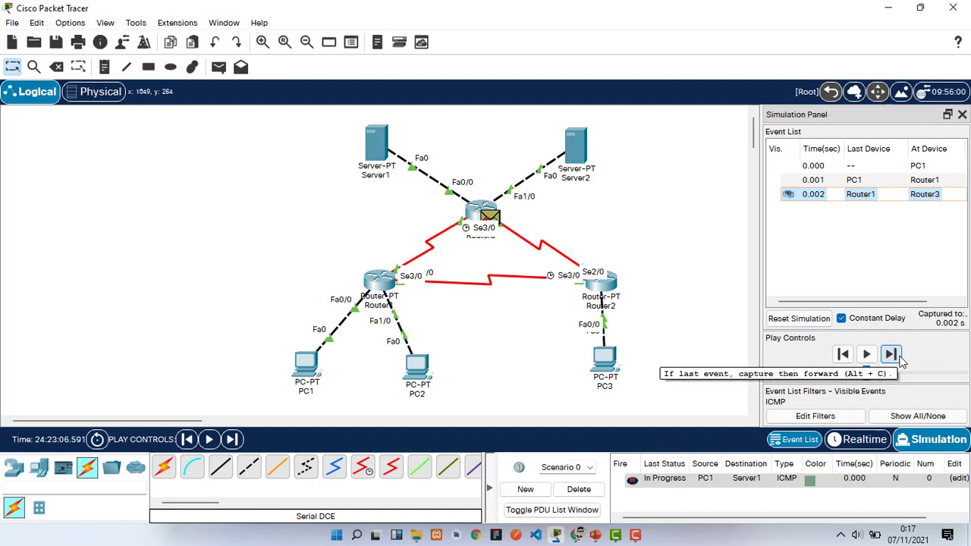
- Reset the simulation and step the PC1-to-Server1 PDU through to Server1 and back to PC1
{"action": "left_click", "coordinate": [812, 322]}
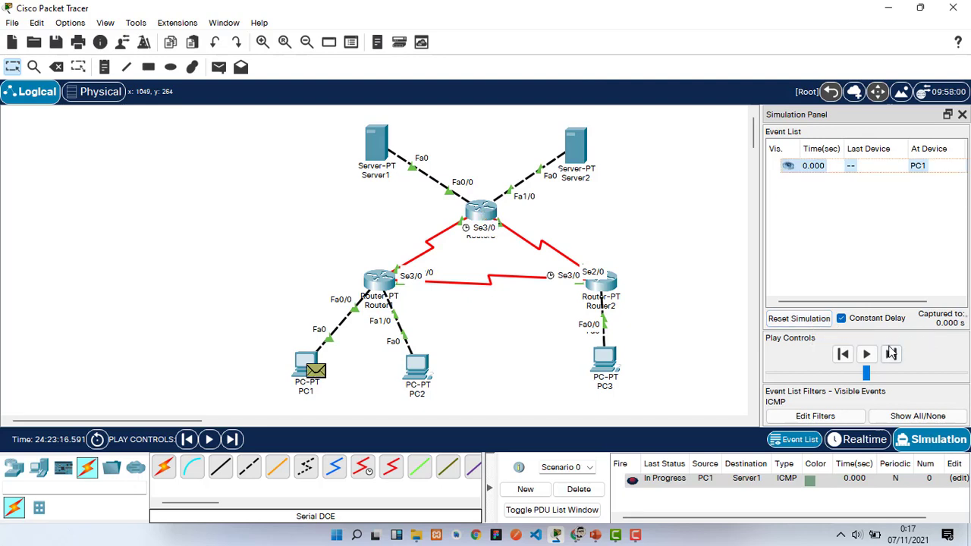
{"action": "left_click", "coordinate": [892, 354]}
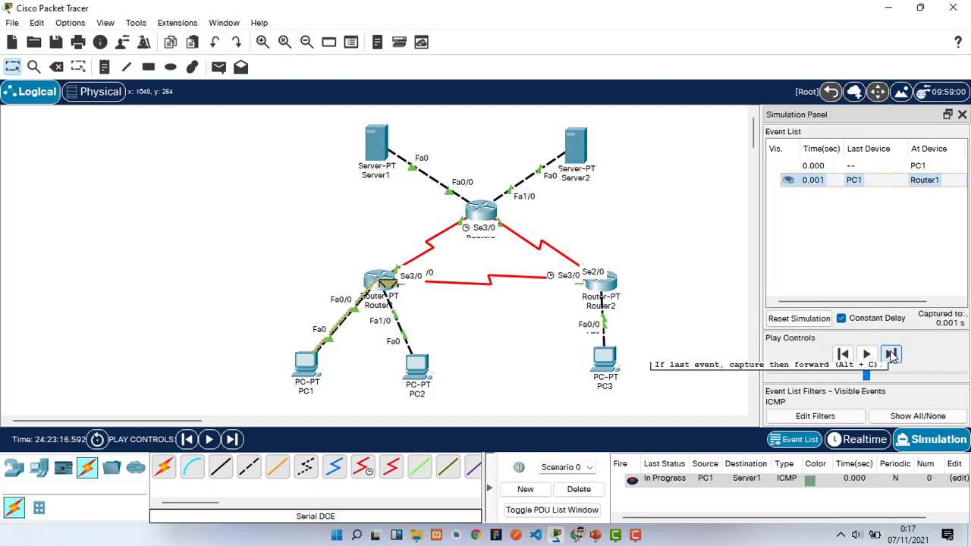
{"action": "left_click", "coordinate": [891, 354]}
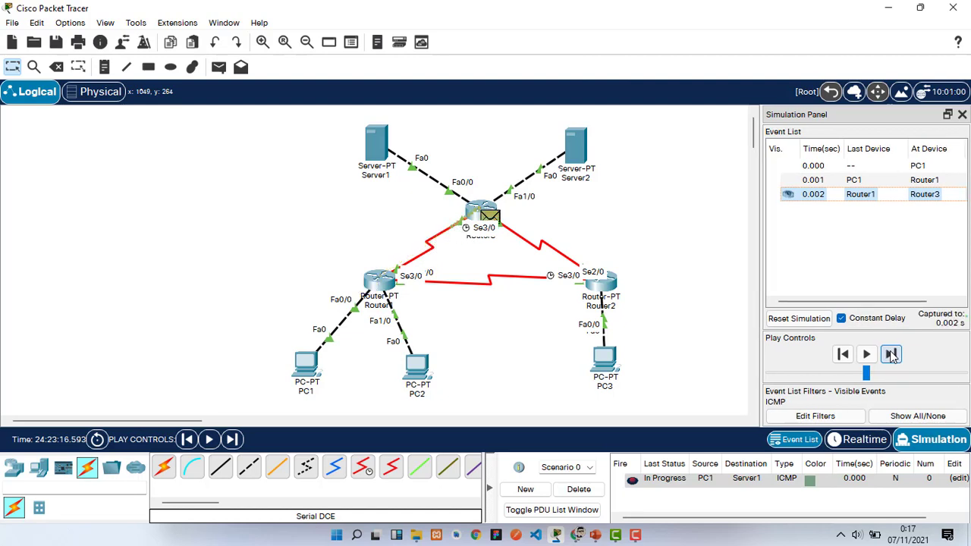
{"action": "left_click", "coordinate": [892, 355]}
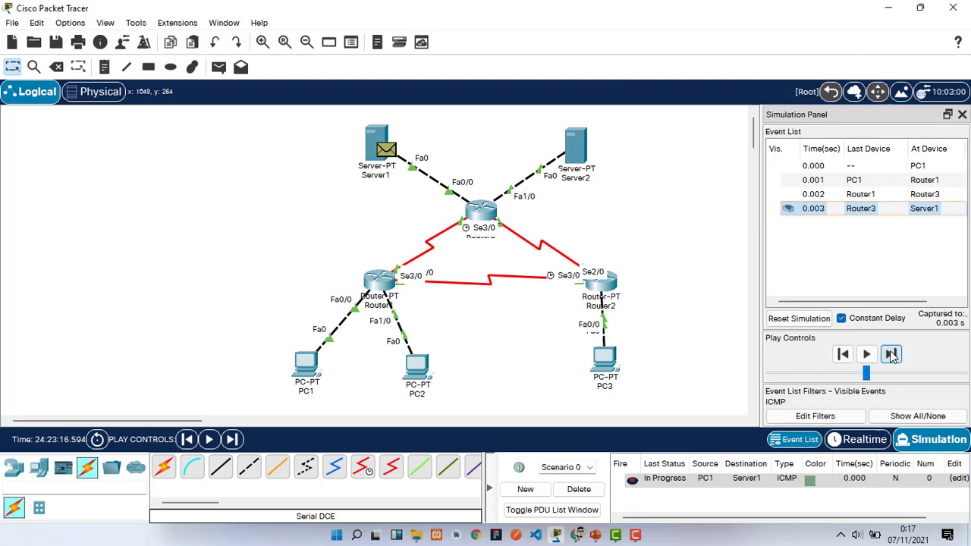
{"action": "left_click", "coordinate": [891, 354]}
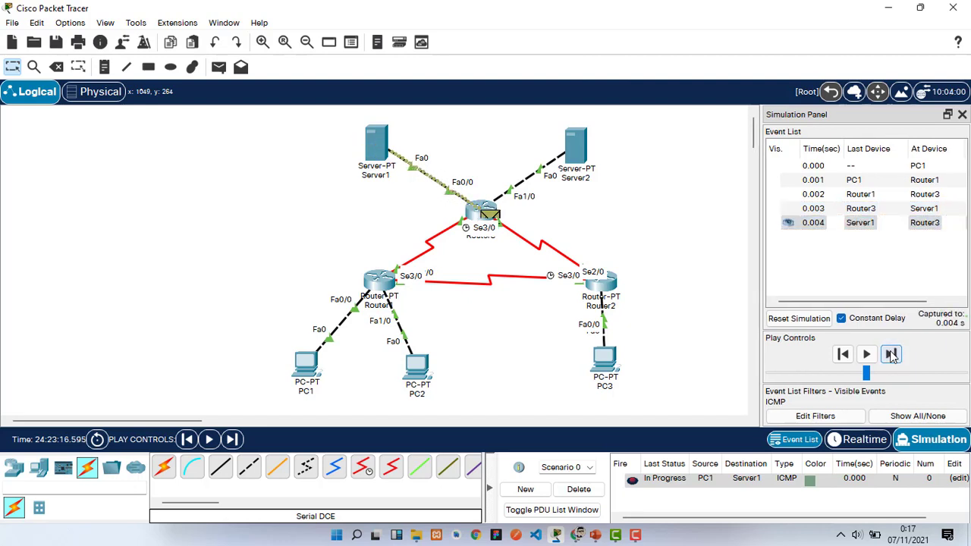
{"action": "left_click", "coordinate": [892, 354]}
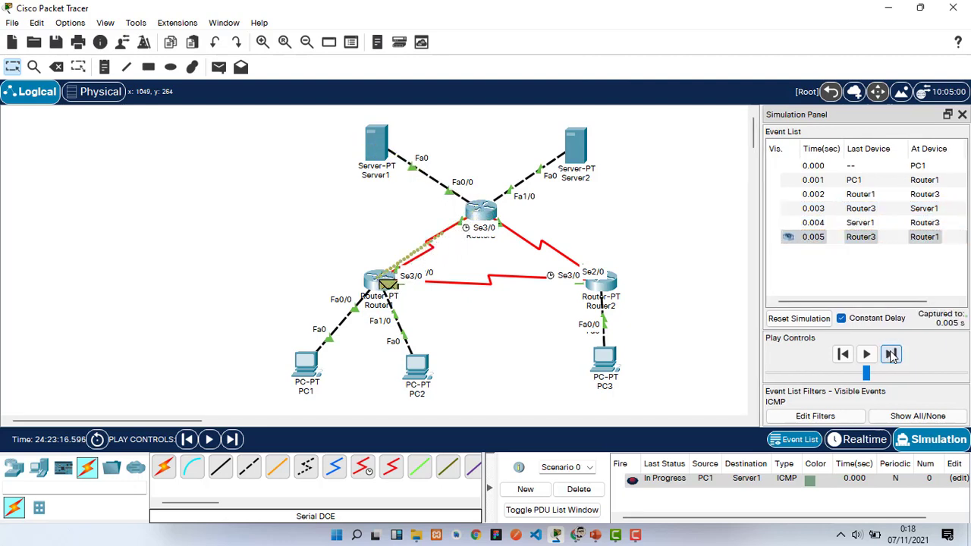
{"action": "left_click", "coordinate": [891, 354]}
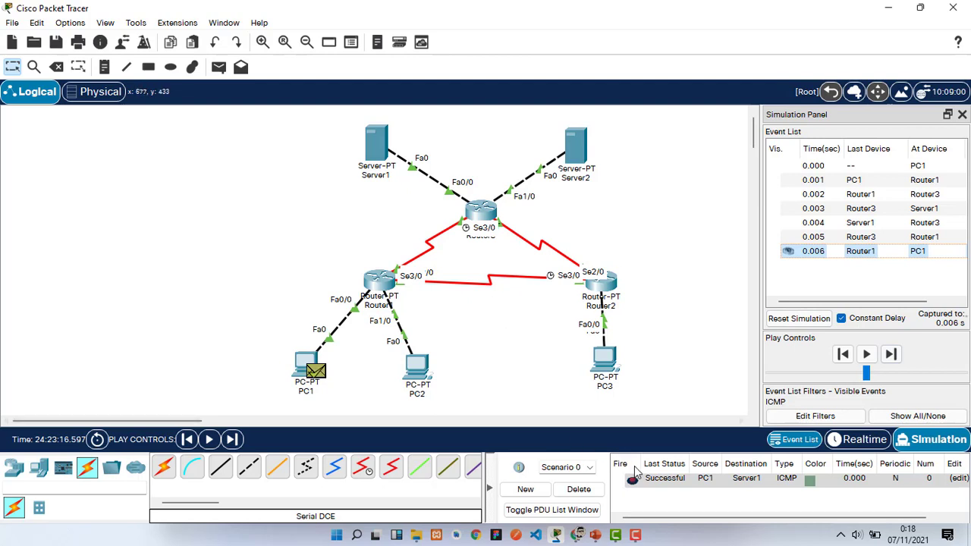
- Delete the current scenario, add a simple PDU from PC3 to Server2 and advance the simulation event by event past Router3
{"action": "left_click", "coordinate": [578, 490]}
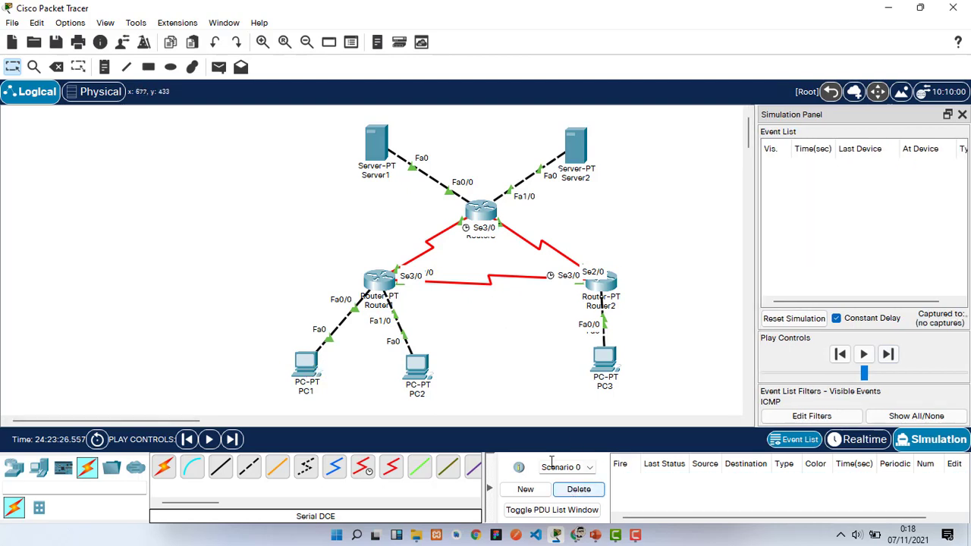
{"action": "left_click", "coordinate": [219, 67]}
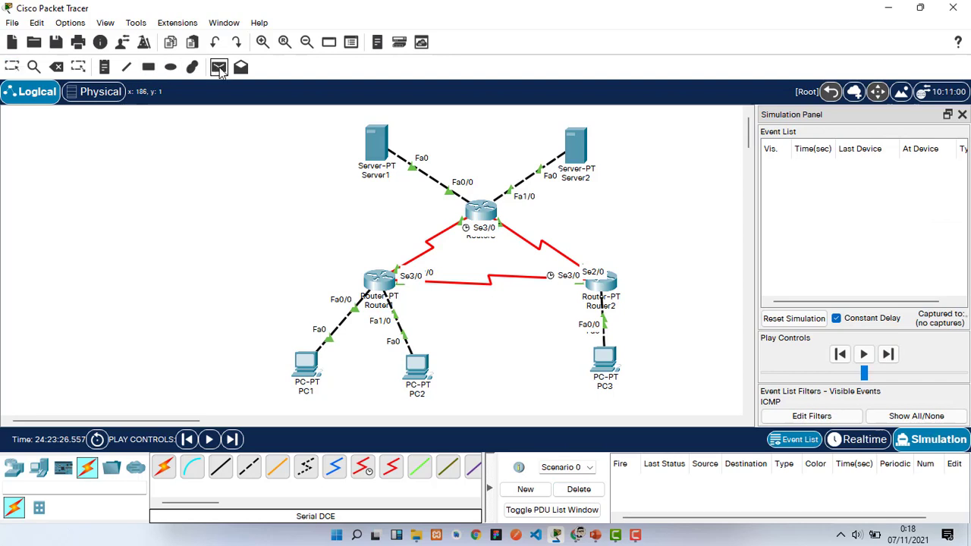
{"action": "left_click", "coordinate": [611, 358]}
{"action": "left_click", "coordinate": [575, 146]}
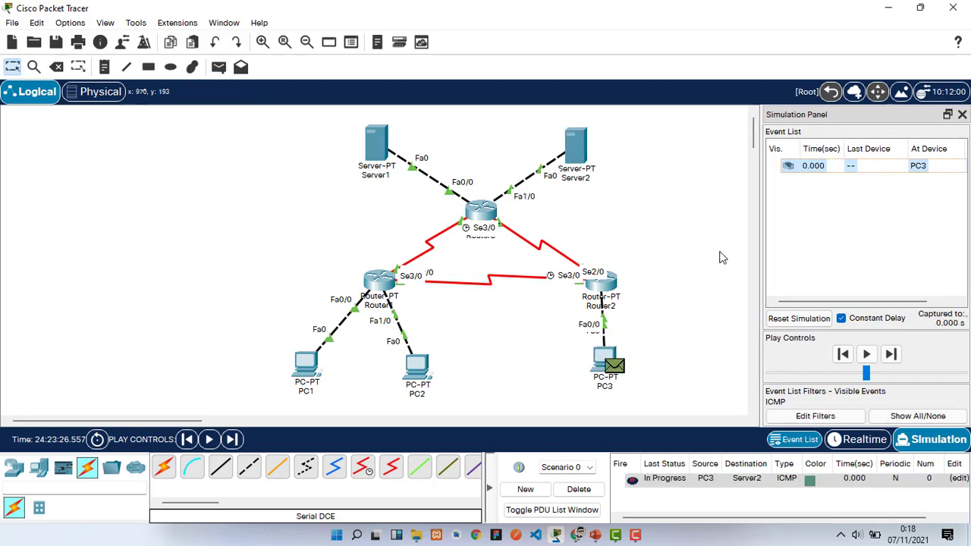
{"action": "left_click", "coordinate": [891, 355]}
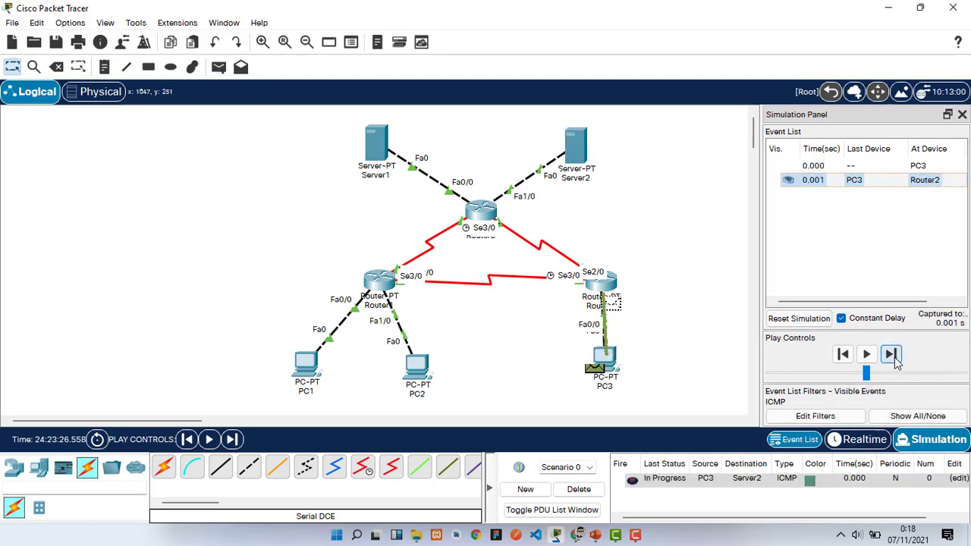
{"action": "left_click", "coordinate": [892, 354]}
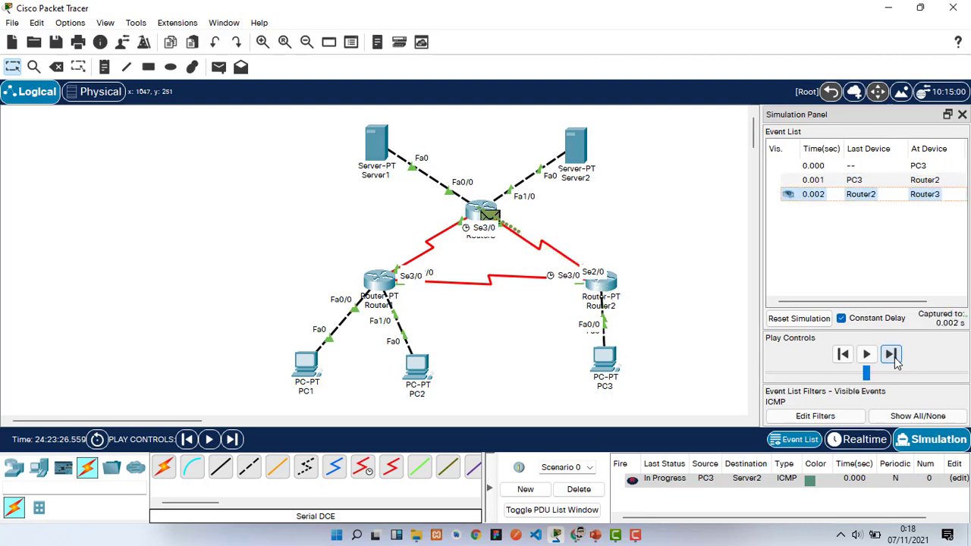
{"action": "left_click", "coordinate": [893, 356]}
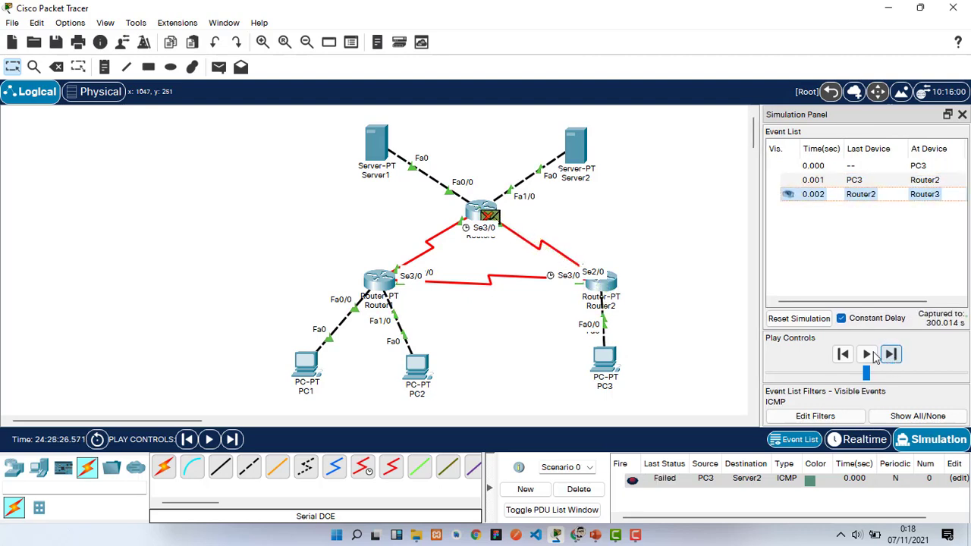
- Reset the simulation, step the PC3-to-Server2 PDU through to Server2 and back to PC3, and return to Realtime mode
{"action": "left_click", "coordinate": [798, 318]}
{"action": "left_click", "coordinate": [892, 354]}
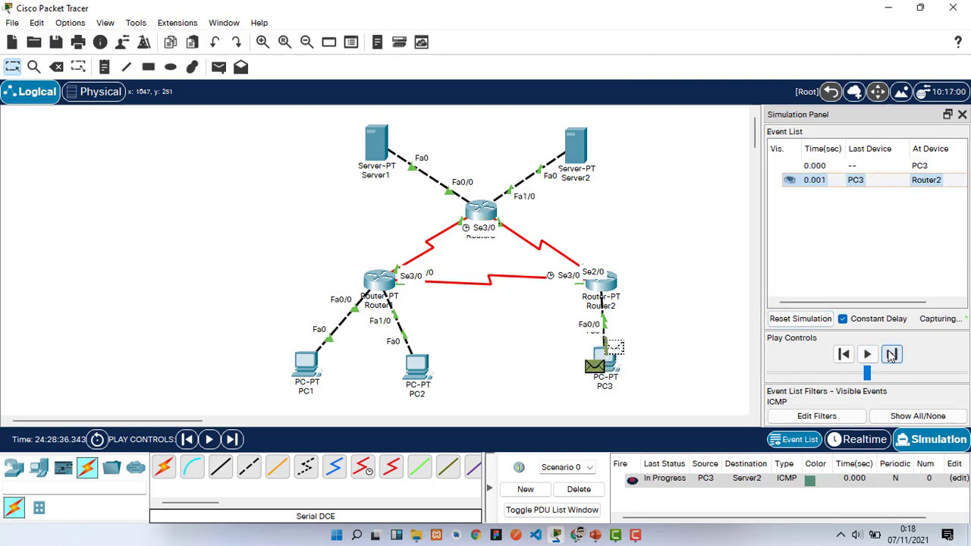
{"action": "left_click", "coordinate": [891, 355]}
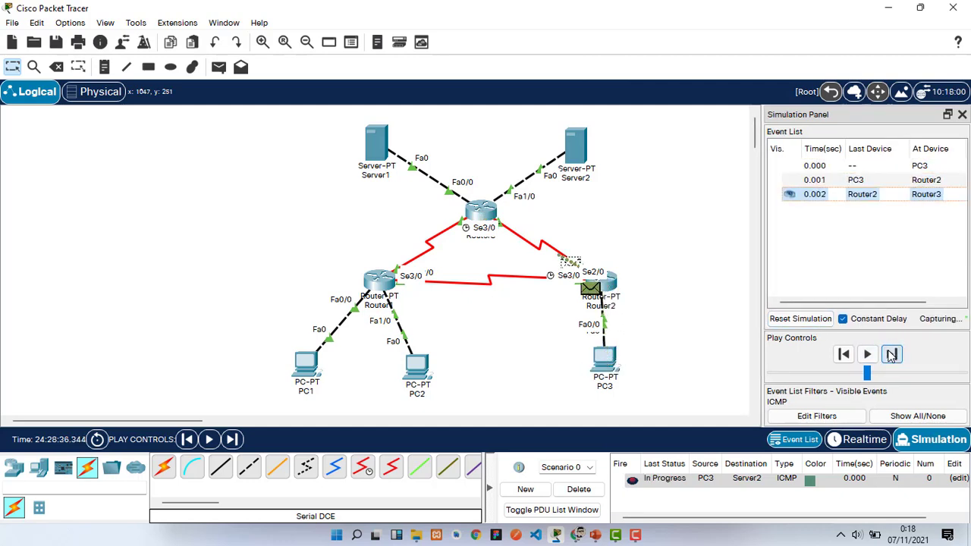
{"action": "left_click", "coordinate": [892, 354]}
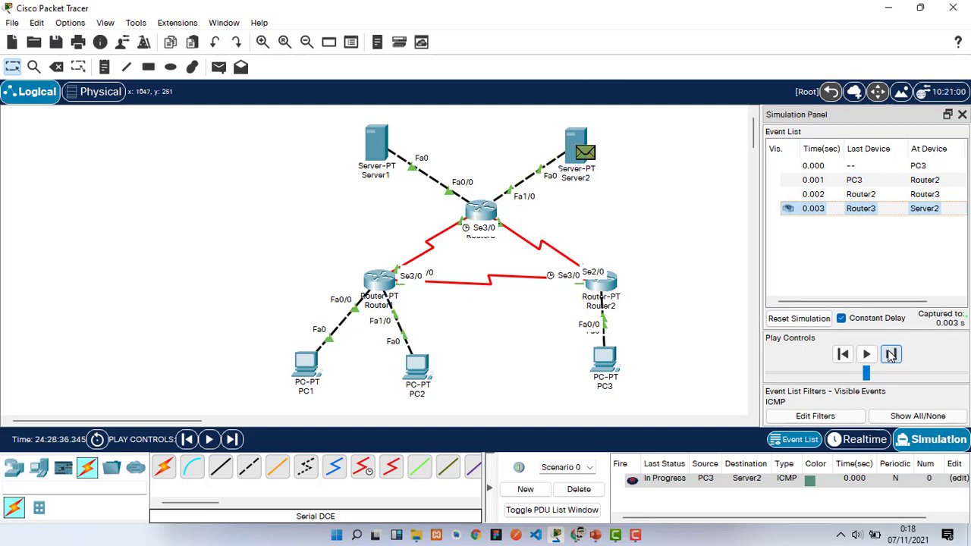
{"action": "left_click", "coordinate": [891, 355]}
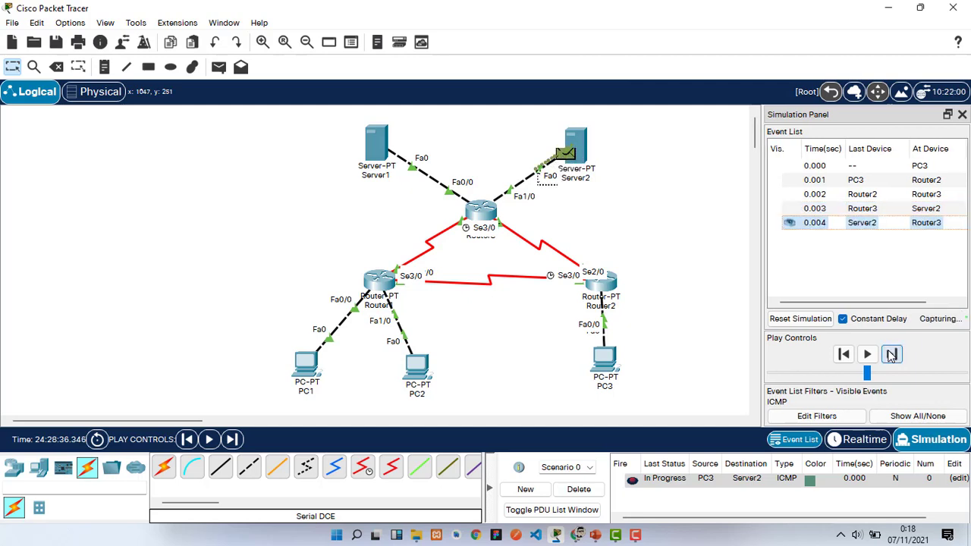
{"action": "left_click", "coordinate": [892, 355]}
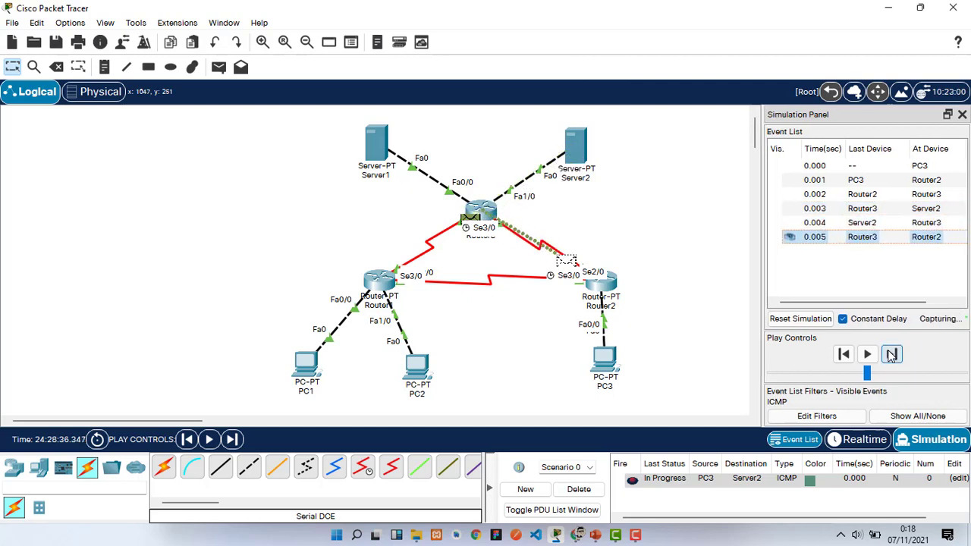
{"action": "left_click", "coordinate": [892, 354]}
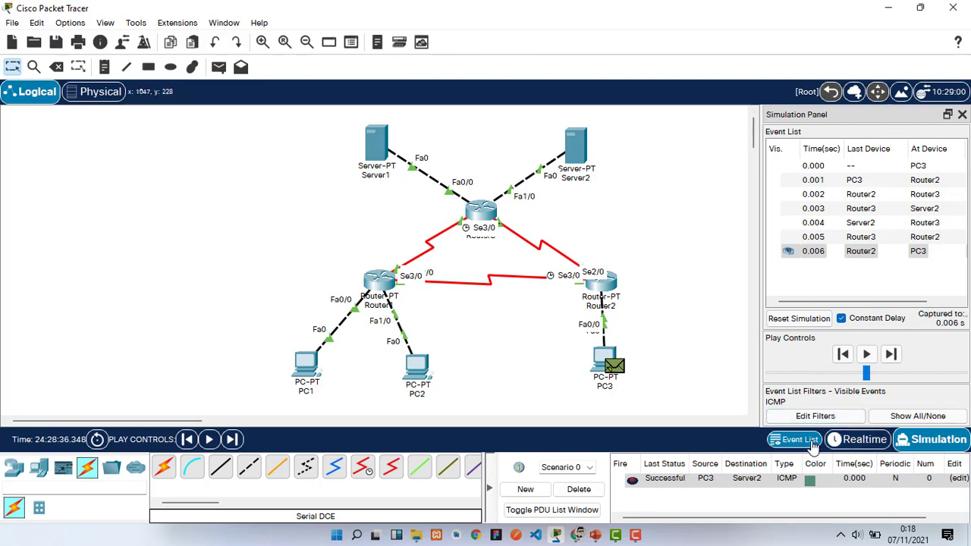
{"action": "left_click", "coordinate": [861, 439]}
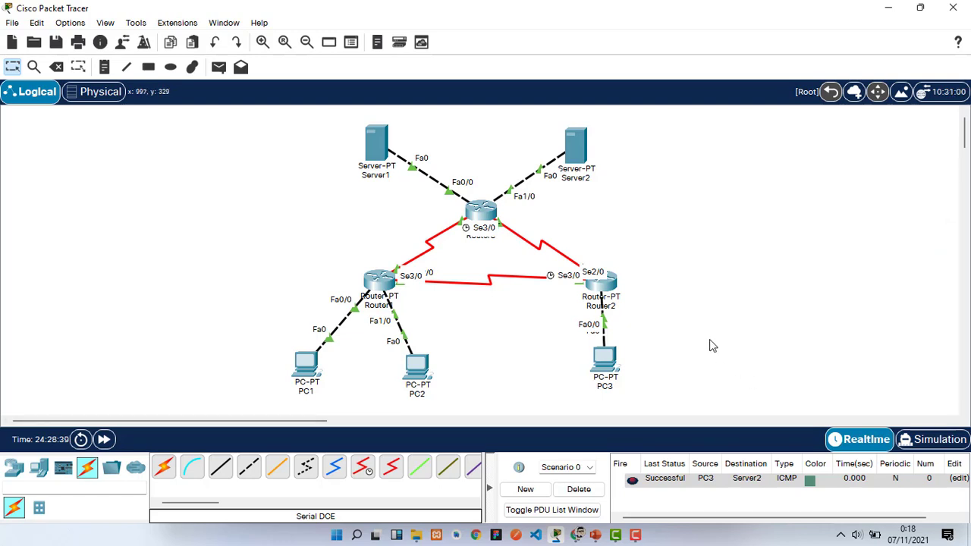
- Switch to Simulation mode and delete the serial link between Router1 and Router2
{"action": "key", "text": "shift+s"}
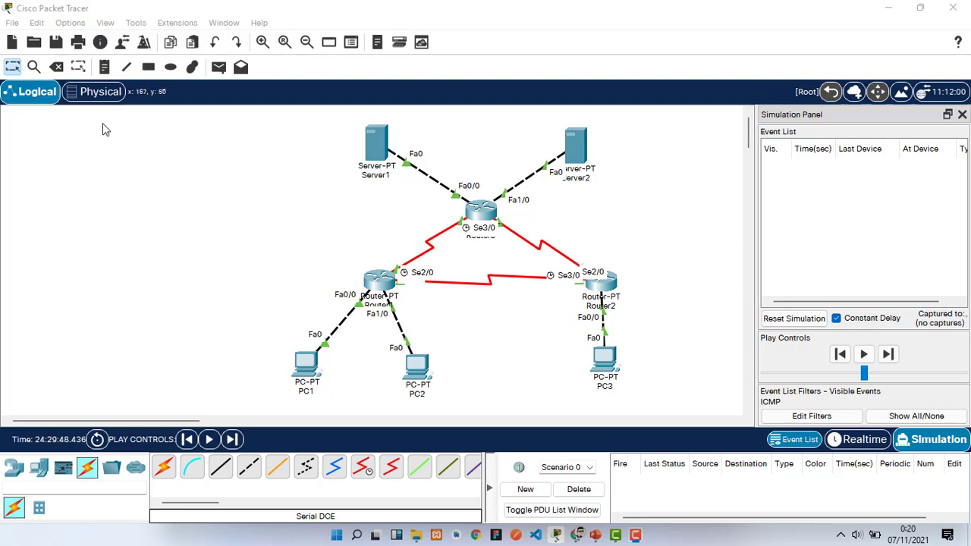
{"action": "left_click", "coordinate": [56, 66]}
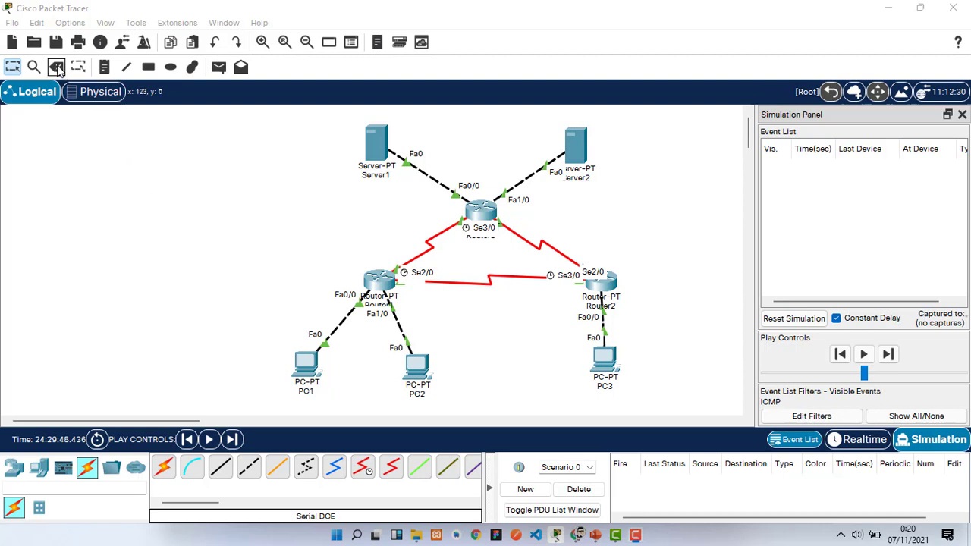
{"action": "left_click", "coordinate": [489, 279]}
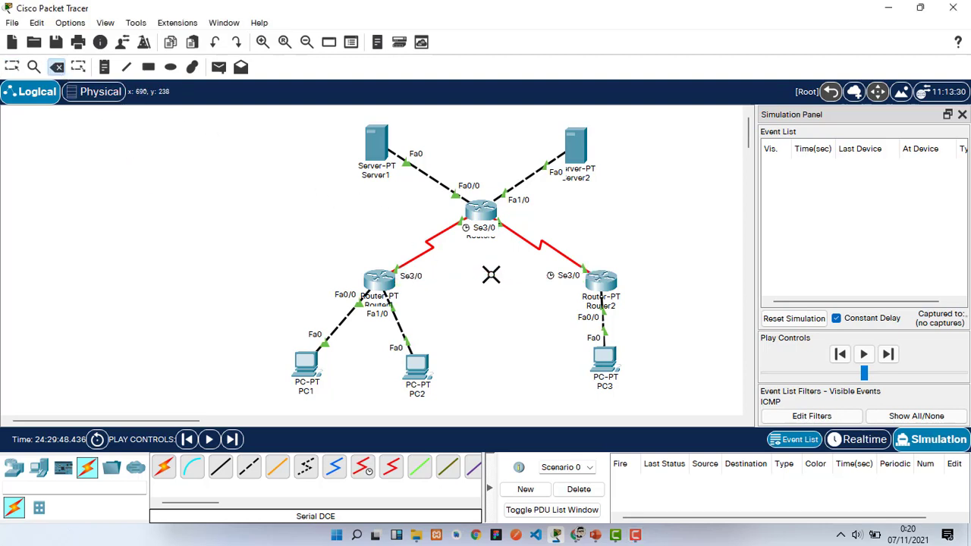
{"action": "left_click", "coordinate": [11, 66]}
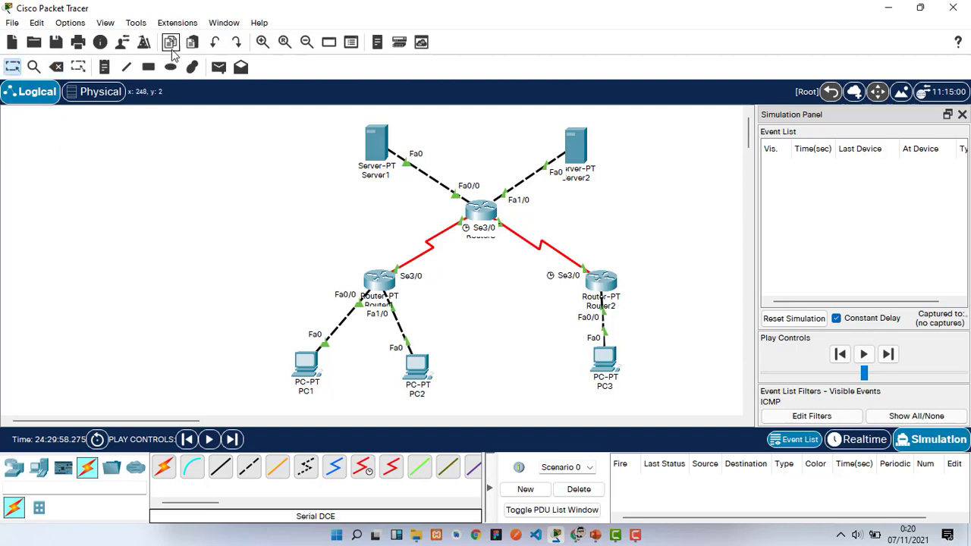
- Try a simple PDU from PC1 to PC3 without the direct Router1–Router2 link, advancing the simulation event by event
{"action": "left_click", "coordinate": [218, 66]}
{"action": "left_click", "coordinate": [314, 370]}
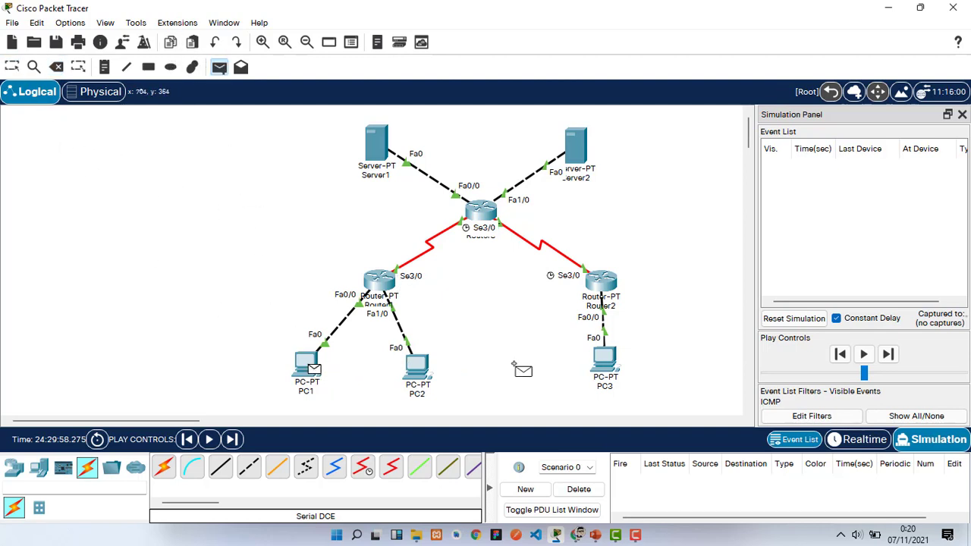
{"action": "left_click", "coordinate": [604, 361]}
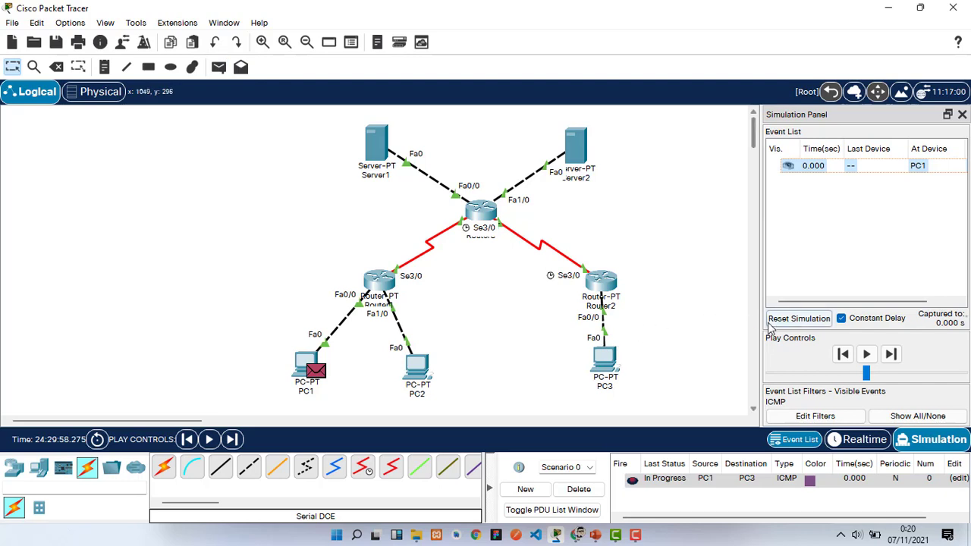
{"action": "left_click", "coordinate": [892, 354]}
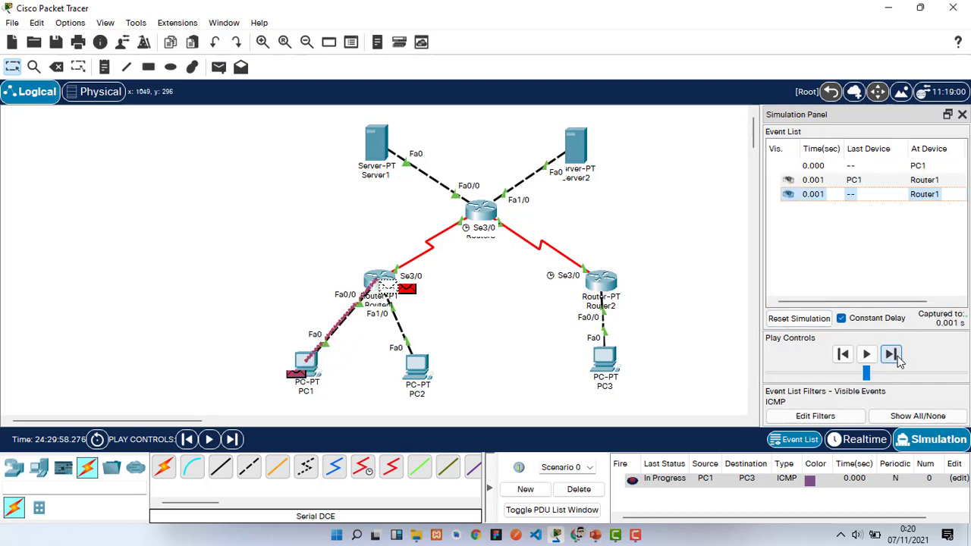
{"action": "left_click", "coordinate": [898, 361]}
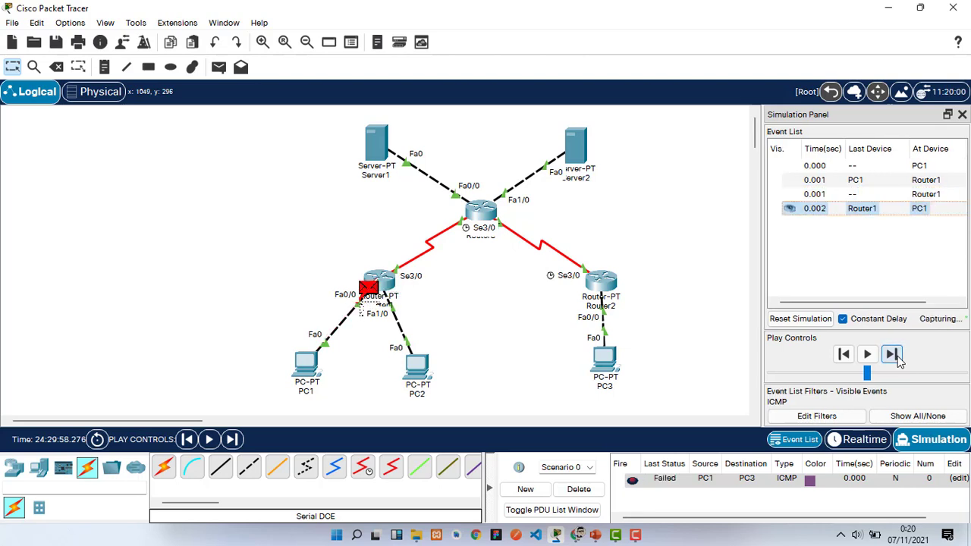
{"action": "left_click", "coordinate": [894, 355]}
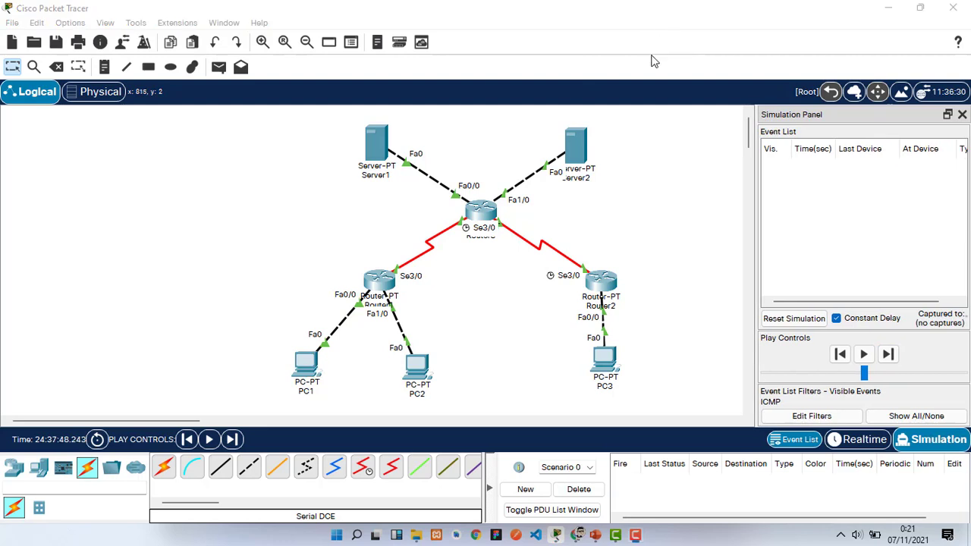
- Add a fresh simple PDU from PC1 to PC3 and step the simulation through Router1 and Router3 to Router2
{"action": "left_click", "coordinate": [218, 67]}
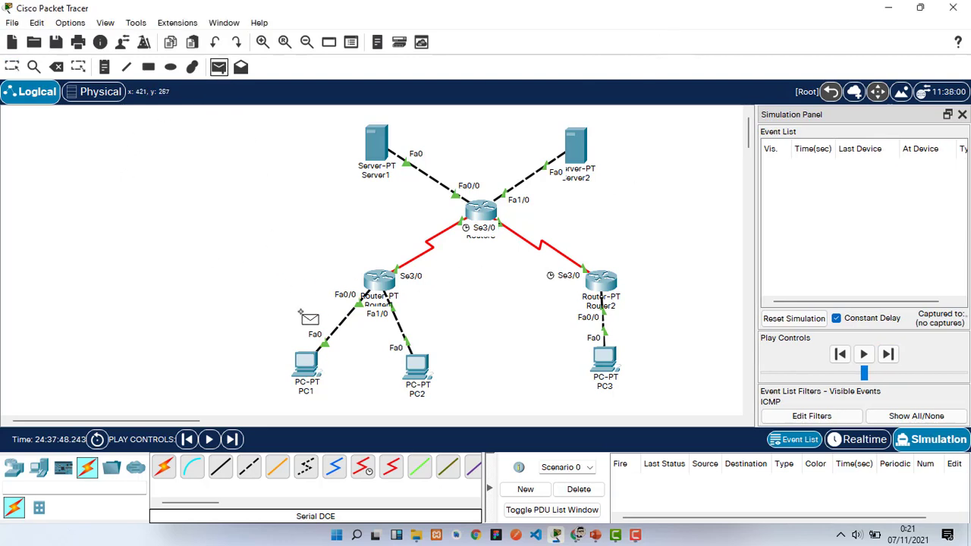
{"action": "left_click", "coordinate": [308, 378]}
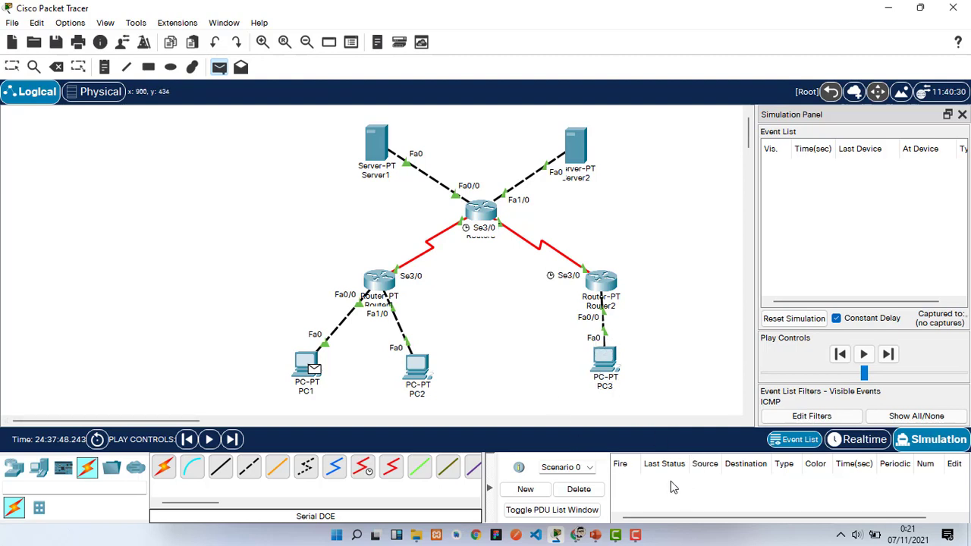
{"action": "left_click", "coordinate": [604, 360]}
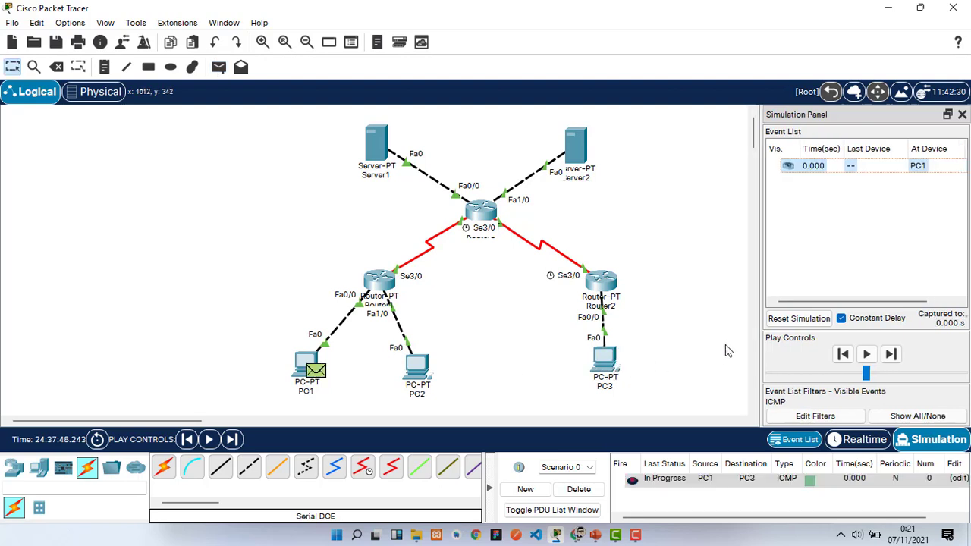
{"action": "left_click", "coordinate": [892, 354]}
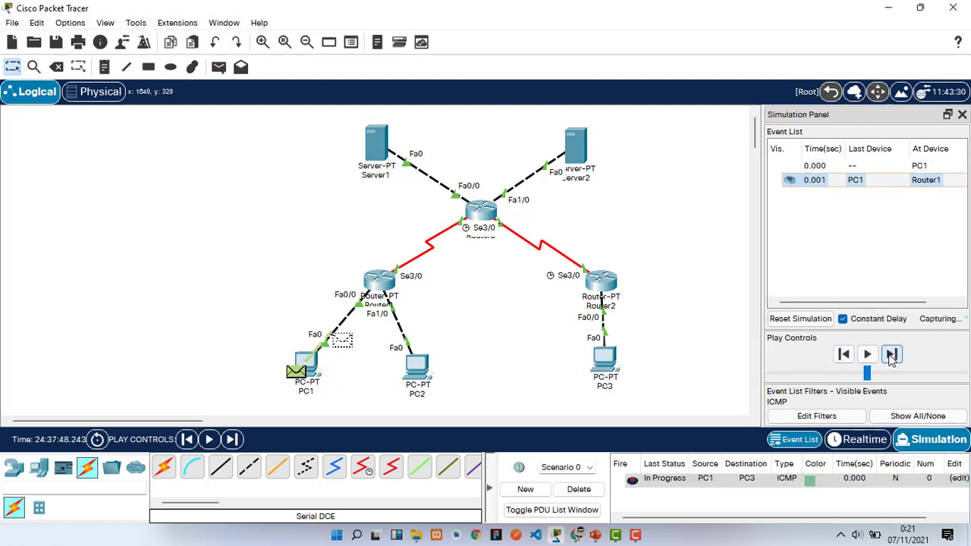
{"action": "left_click", "coordinate": [891, 354]}
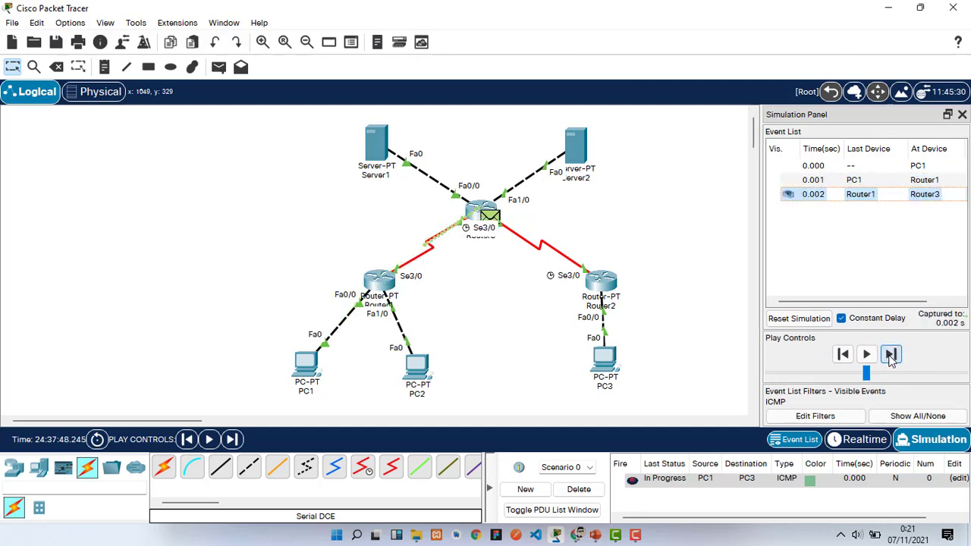
{"action": "left_click", "coordinate": [891, 354]}
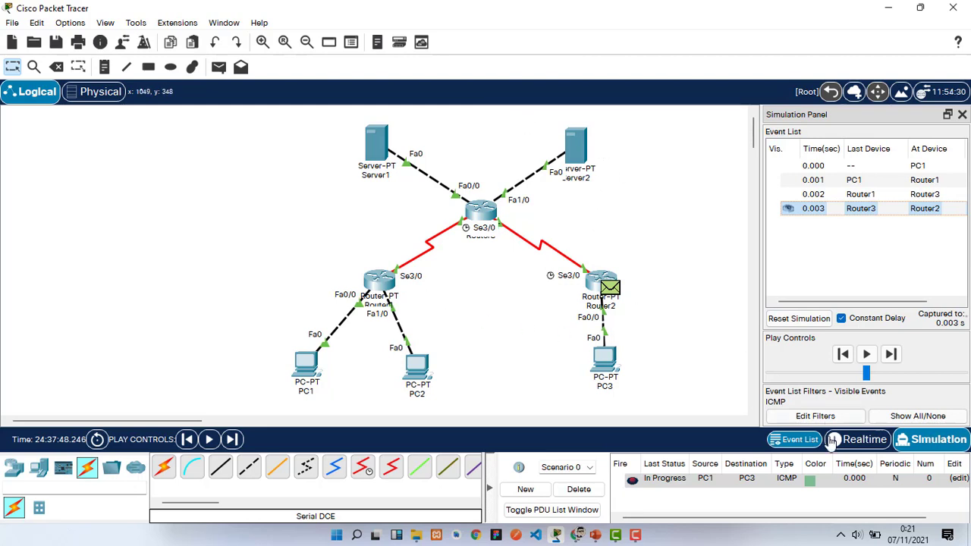
- Delete the current scenario and undo the removal of the serial link between Router1 and Router2
{"action": "left_click", "coordinate": [579, 490]}
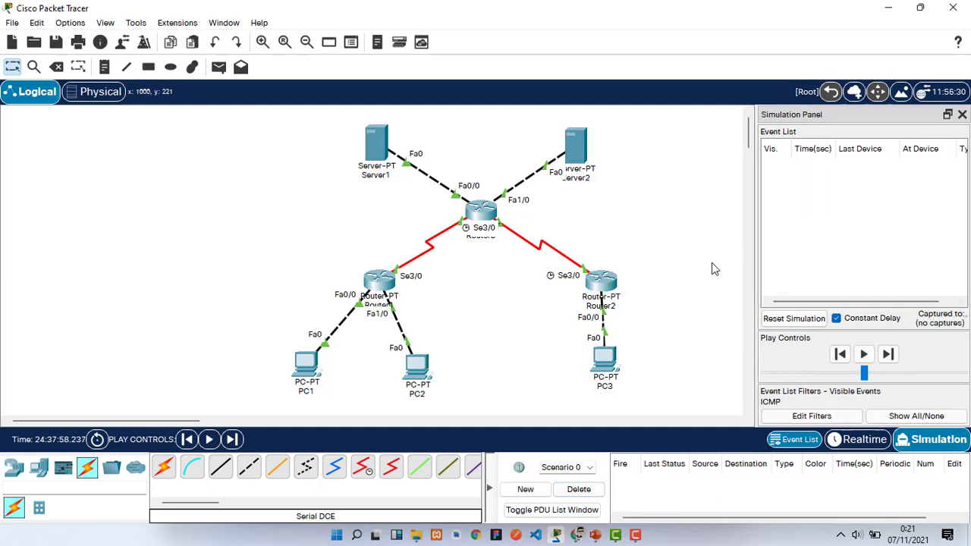
{"action": "key", "text": "ctrl+z"}
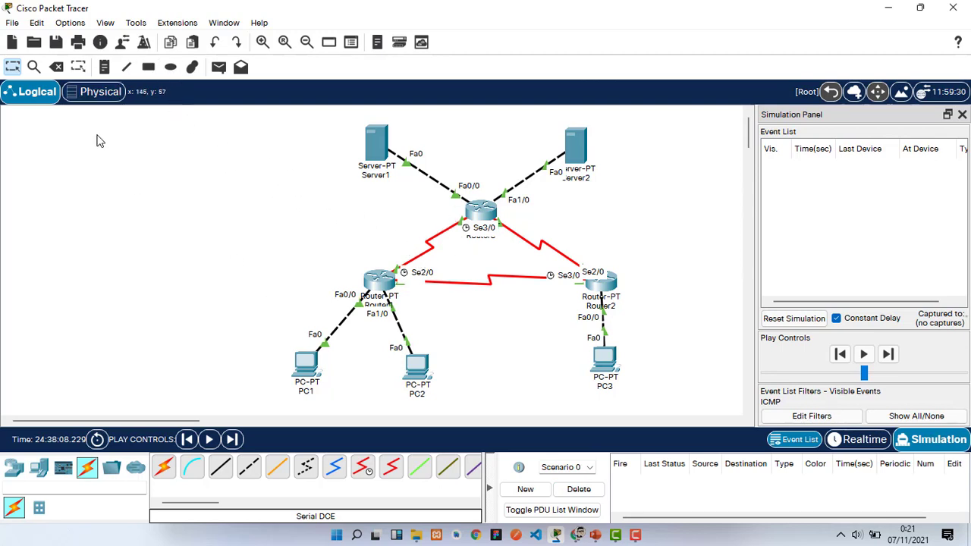
- Delete the serial link between Router1 and Router3
{"action": "left_click", "coordinate": [56, 67]}
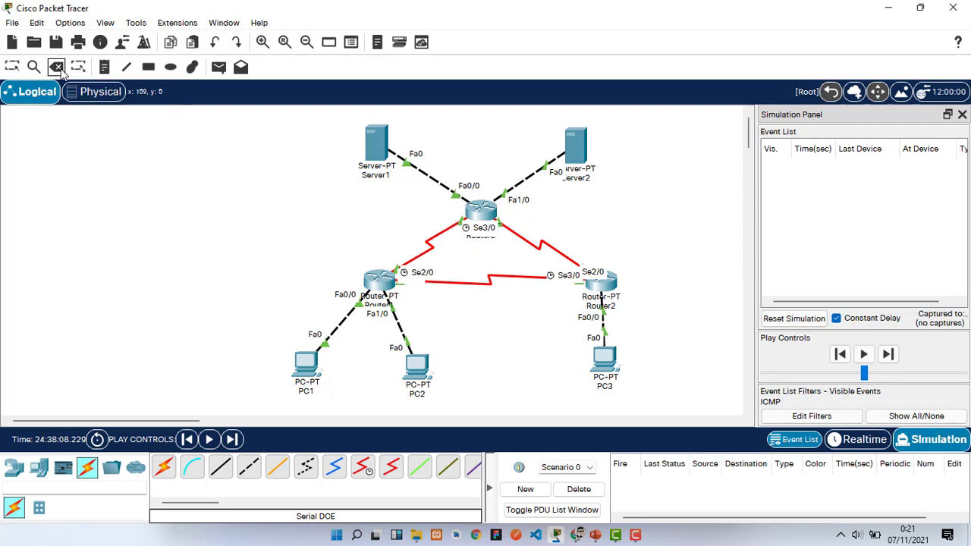
{"action": "left_click", "coordinate": [431, 239]}
{"action": "left_click", "coordinate": [12, 67]}
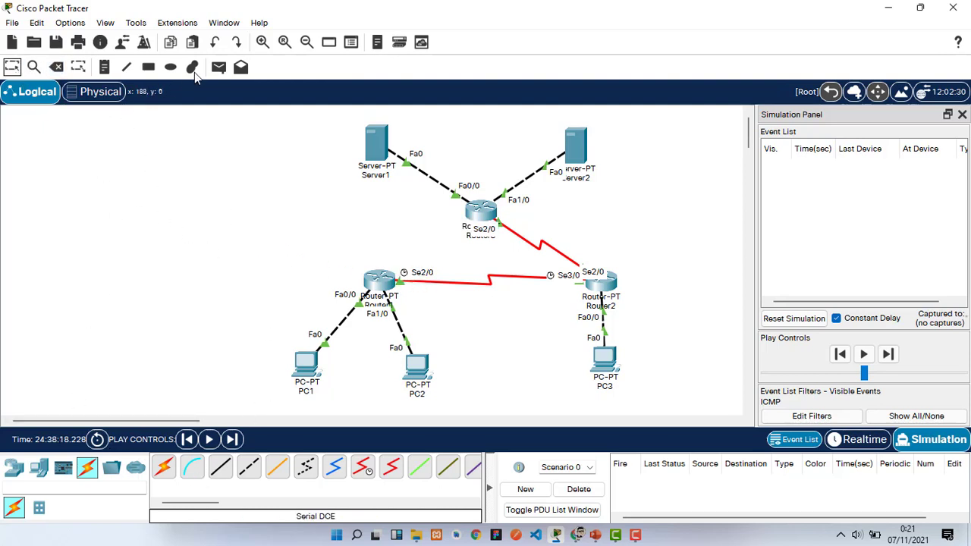
- Add a simple PDU from PC2 to Server1 and step the simulation through Router1, Router2 and Router3 to Server1
{"action": "left_click", "coordinate": [218, 67]}
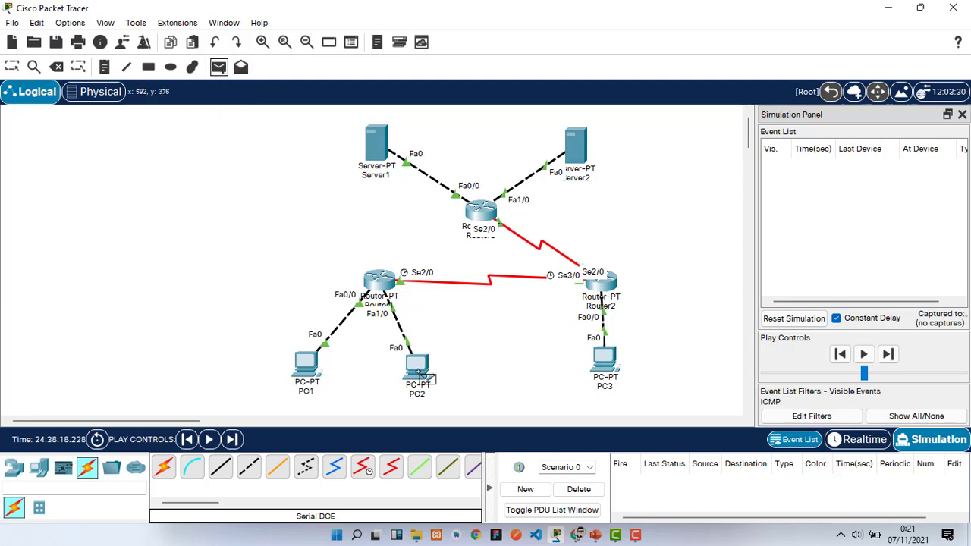
{"action": "left_click", "coordinate": [419, 372]}
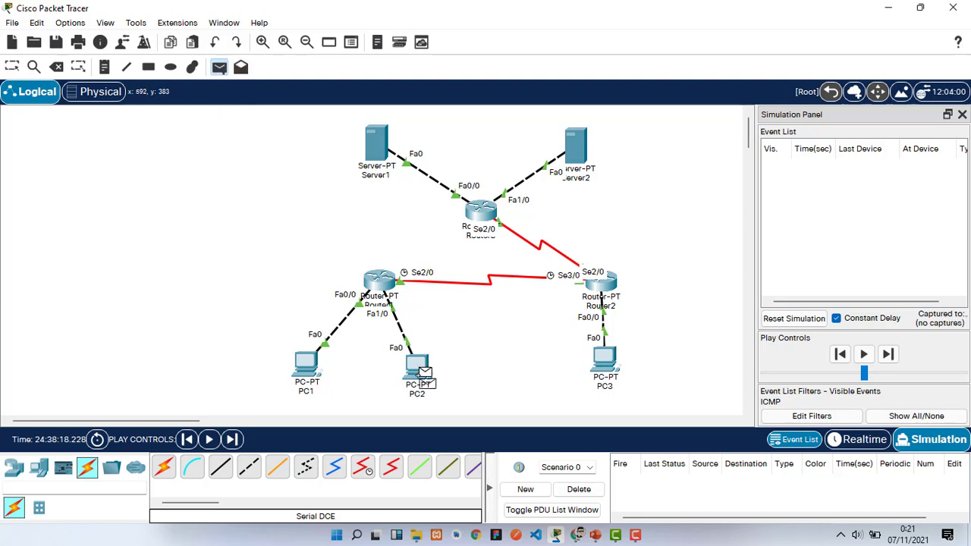
{"action": "left_click", "coordinate": [377, 146]}
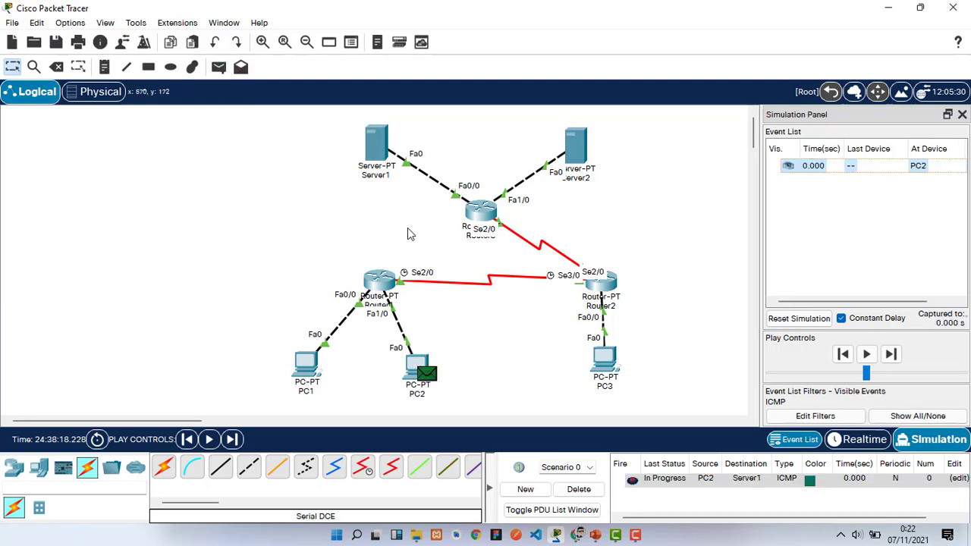
{"action": "left_click", "coordinate": [892, 355]}
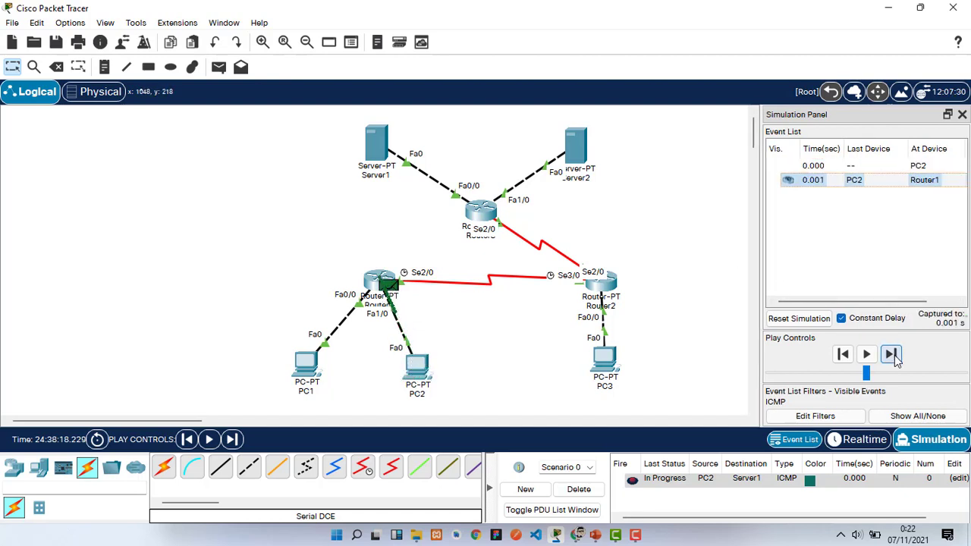
{"action": "left_click", "coordinate": [892, 355]}
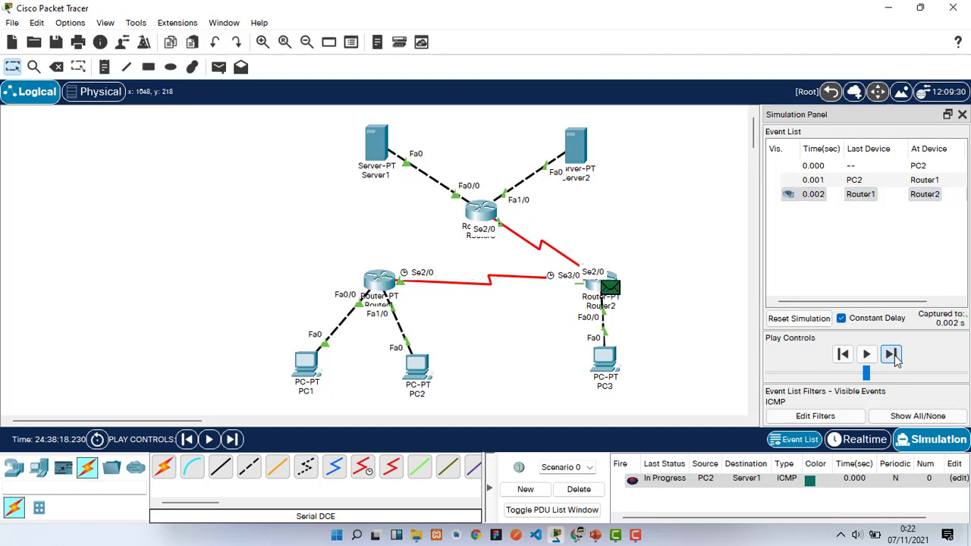
{"action": "left_click", "coordinate": [895, 361]}
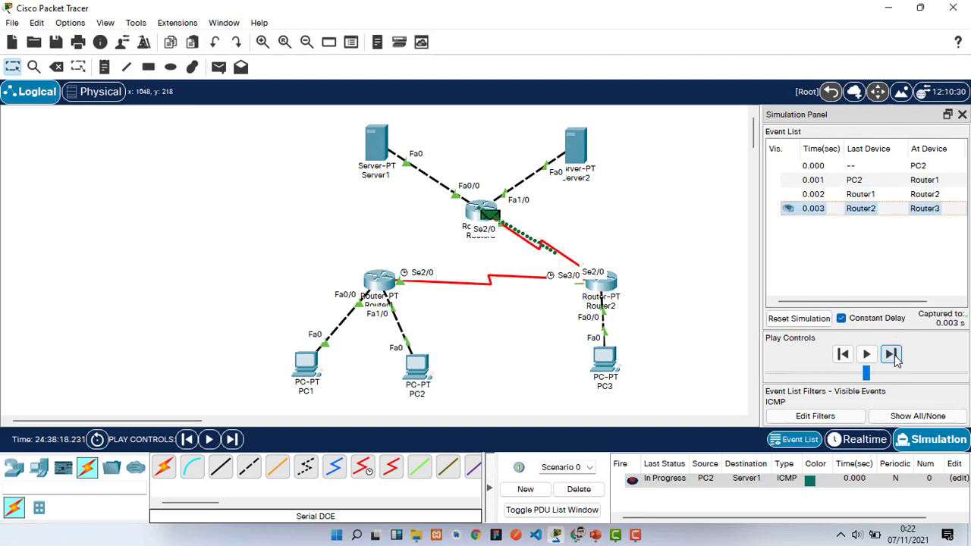
{"action": "left_click", "coordinate": [896, 361]}
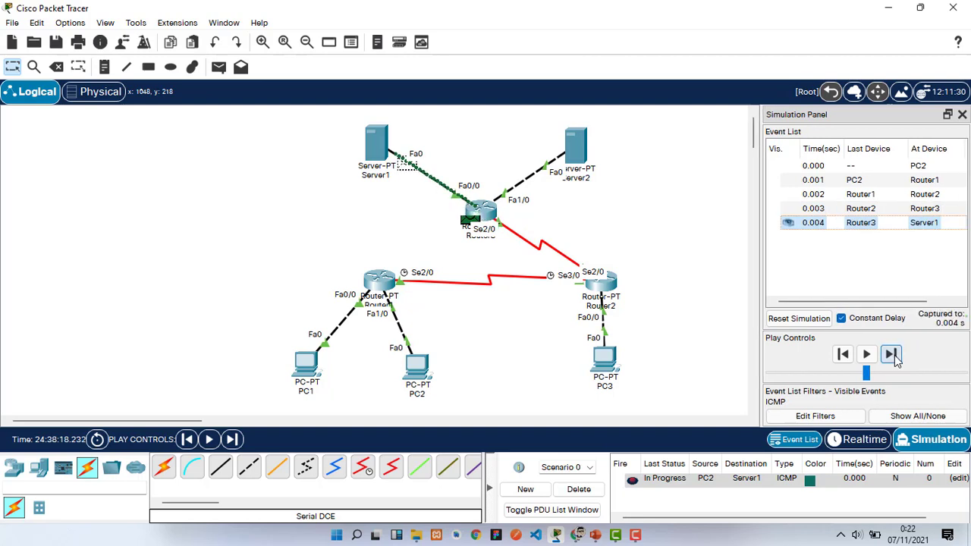
- Step the reply from Server1 through Router3, Router2 and Router1 back to PC2
{"action": "left_click", "coordinate": [896, 361]}
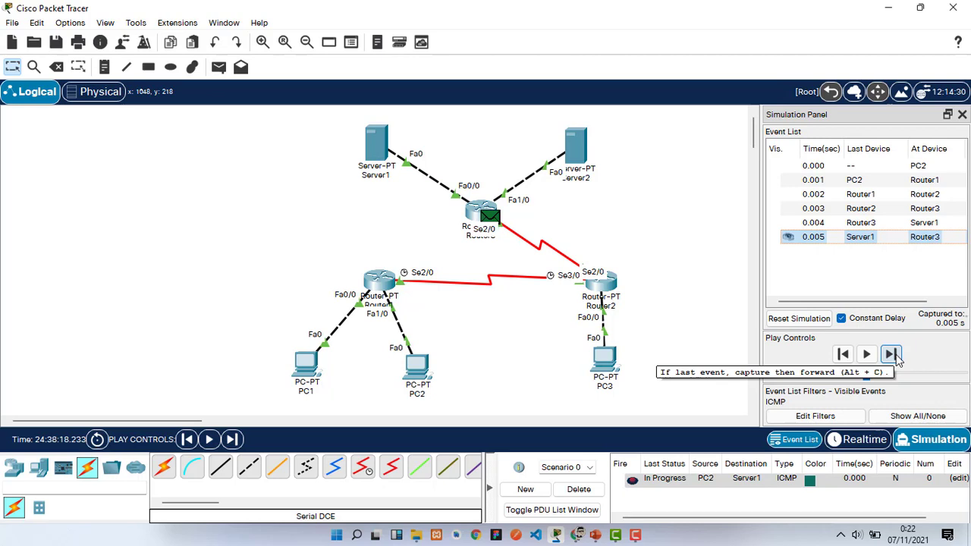
{"action": "left_click", "coordinate": [896, 360]}
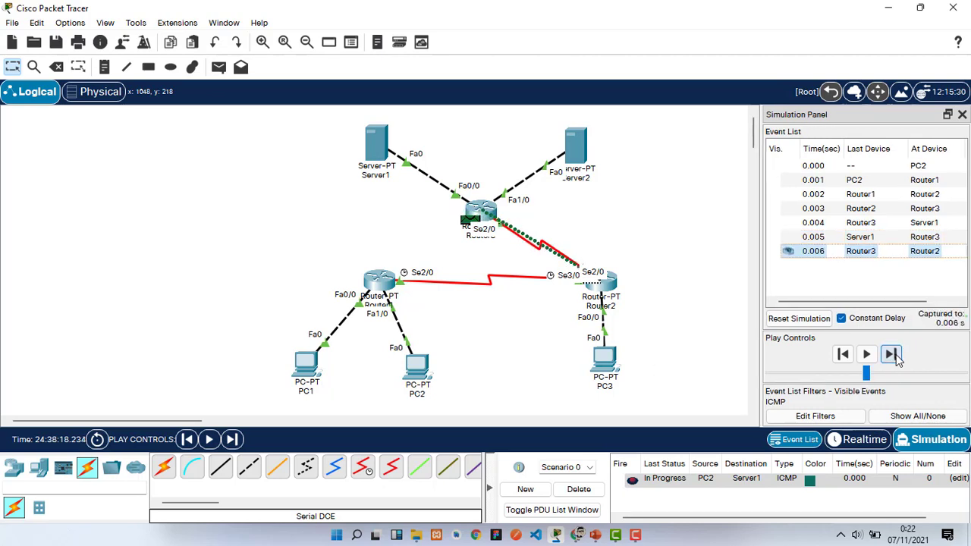
{"action": "left_click", "coordinate": [896, 361]}
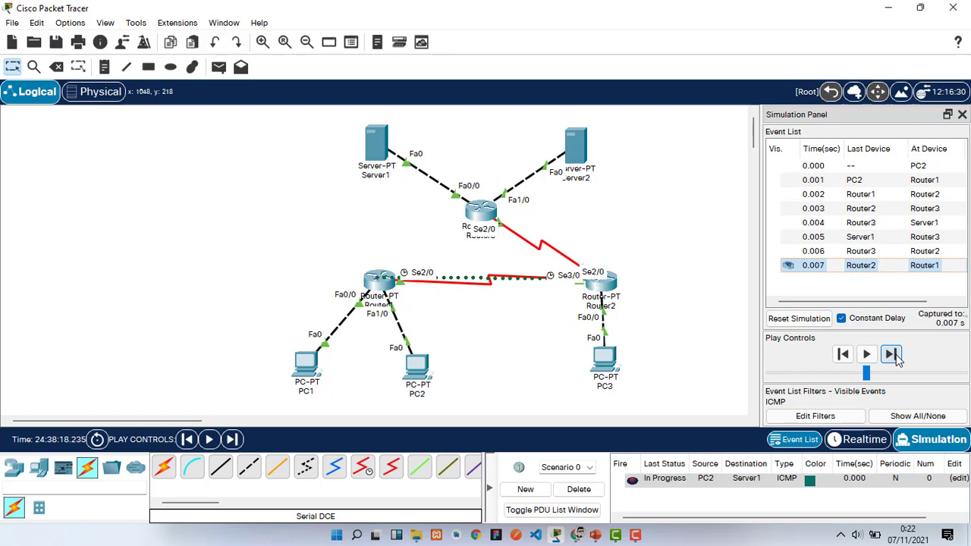
{"action": "left_click", "coordinate": [896, 360]}
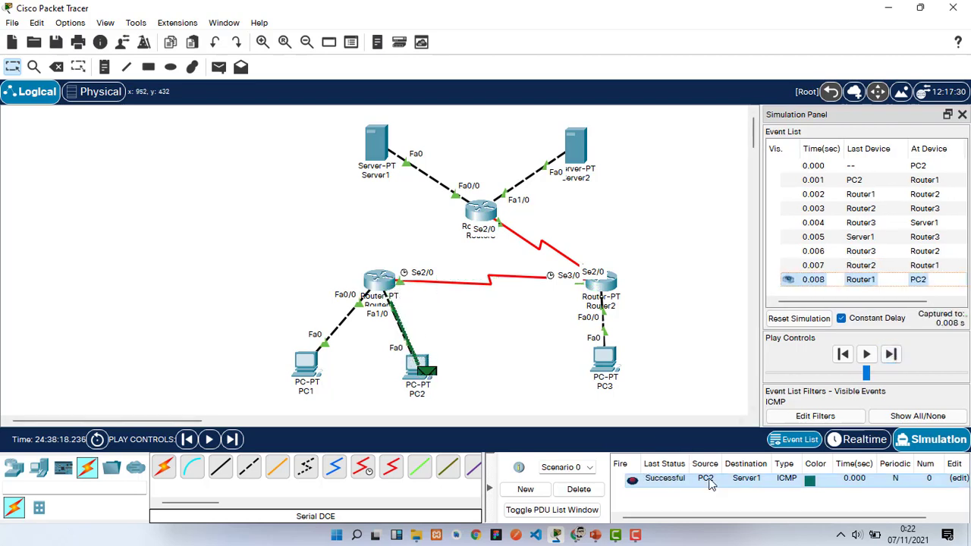